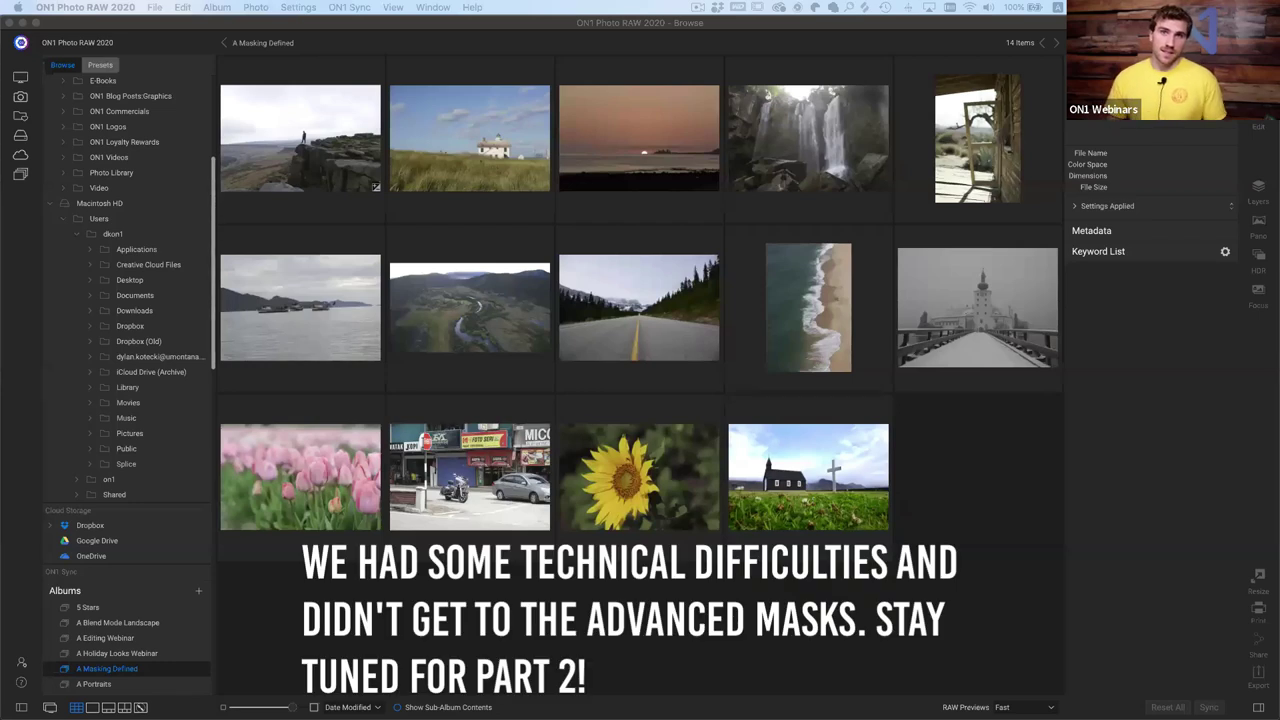
Select the rocky cliff photo in the Browse grid and open it in the Edit module.
left_click(416, 160)
left_click(343, 134)
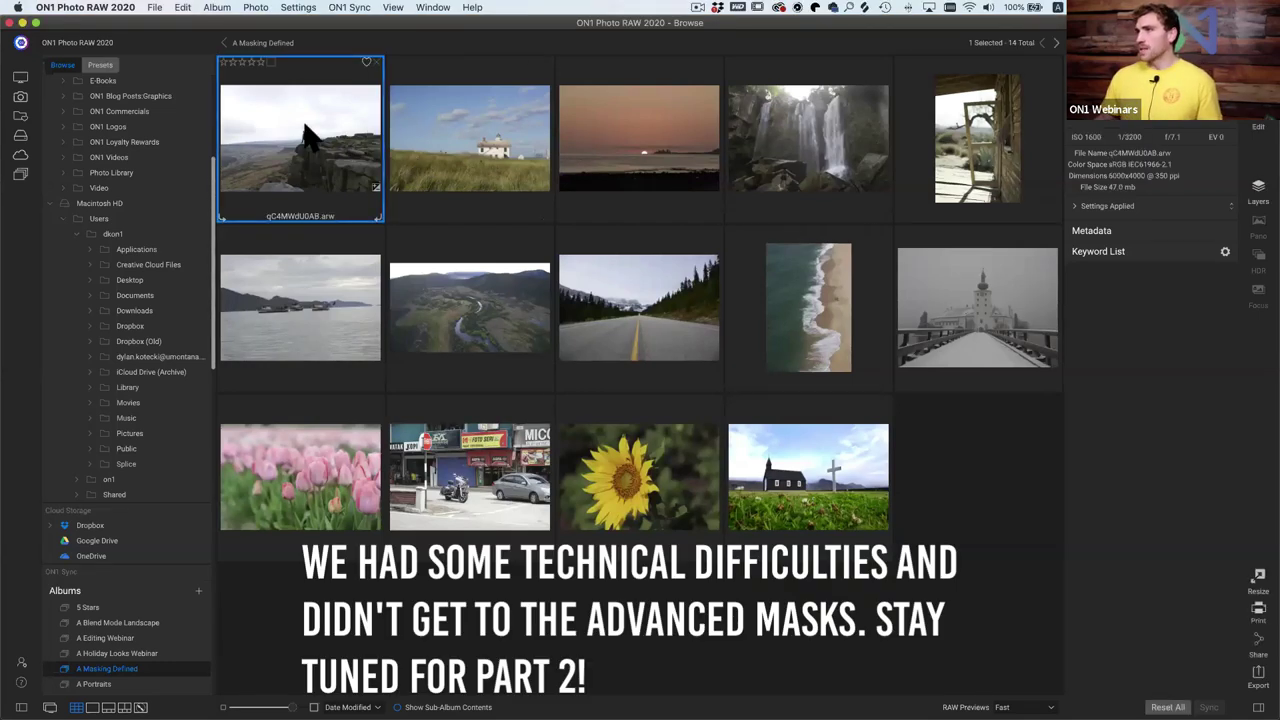
left_click(1262, 130)
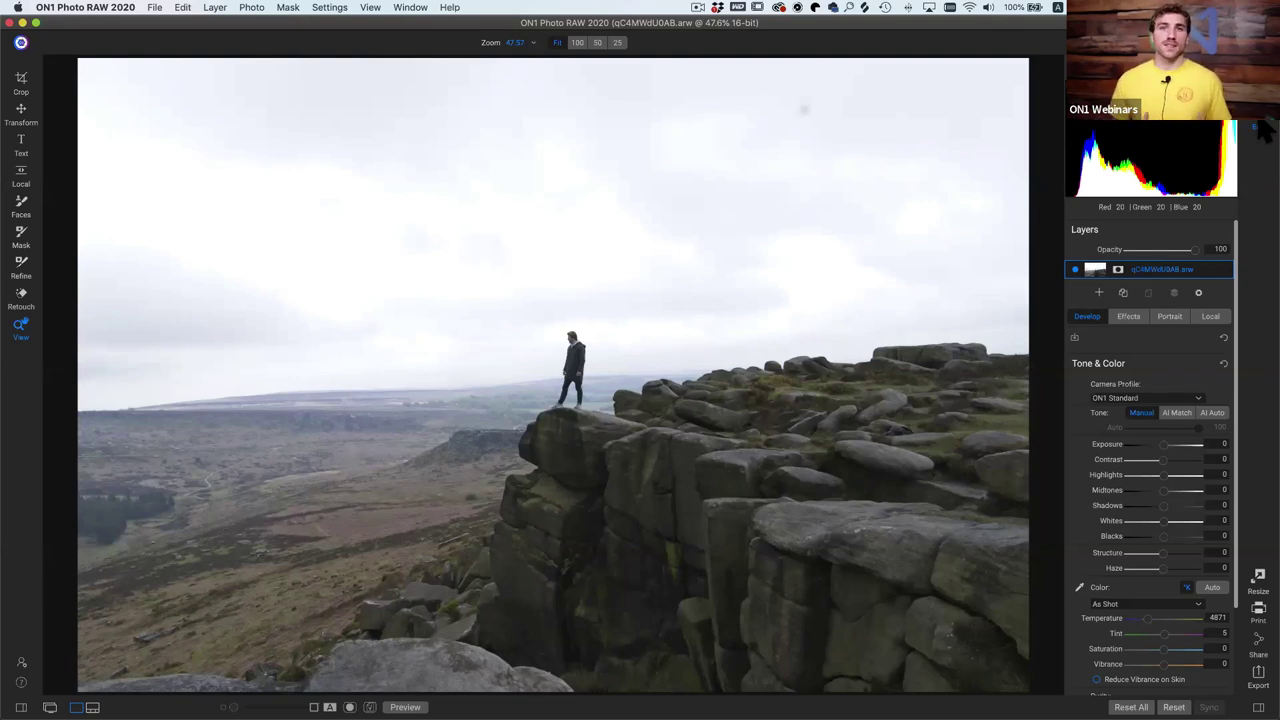
Add a white mask to the photo layer, then add and delete a Dynamic Contrast filter.
left_click(1118, 270)
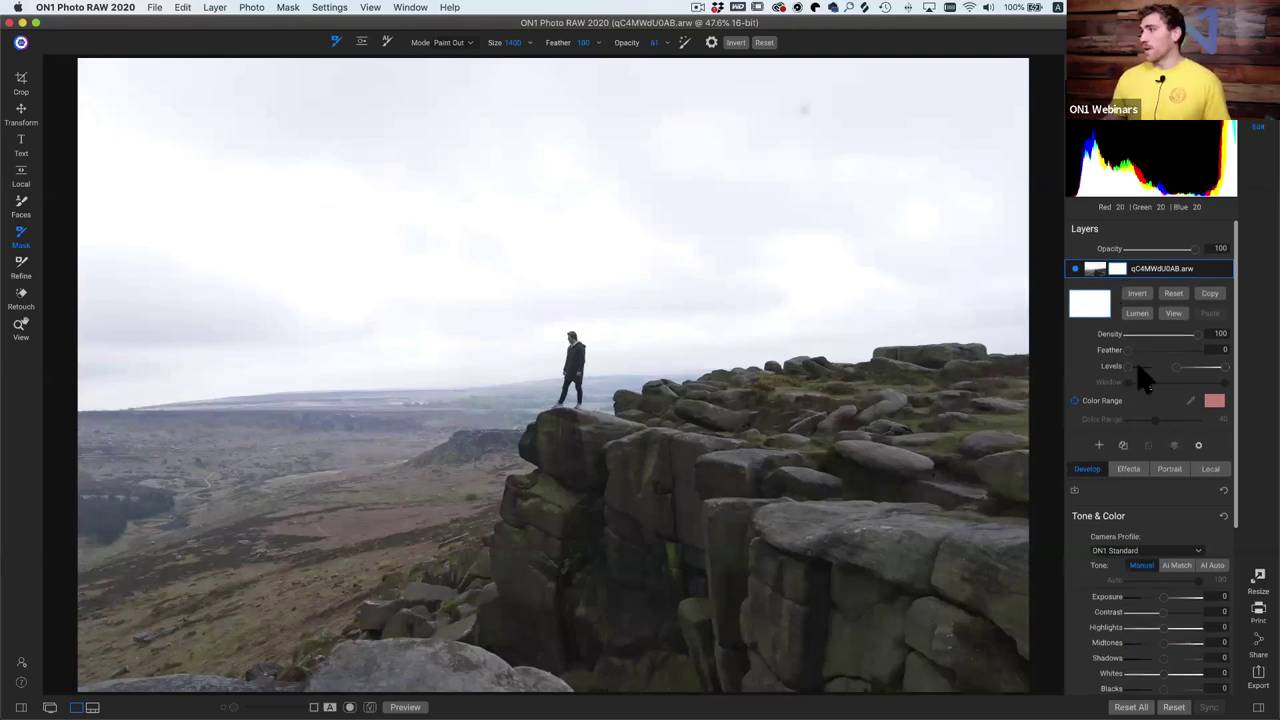
left_click(1134, 474)
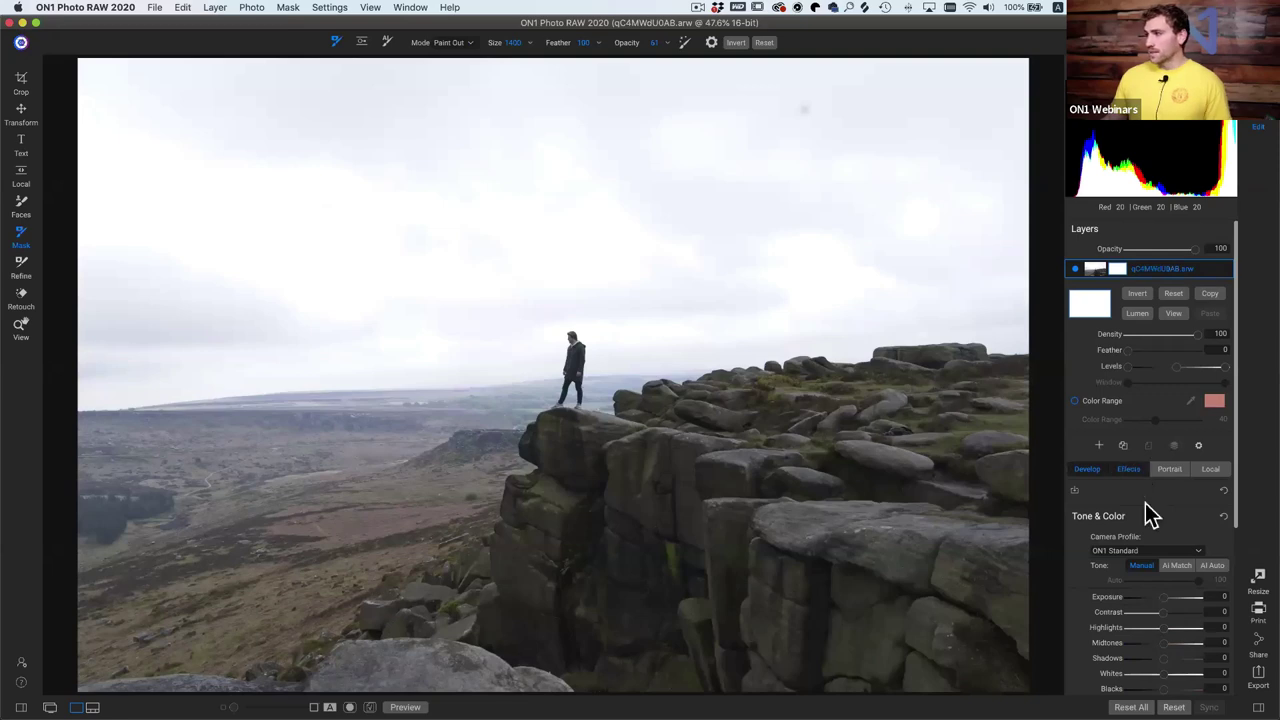
left_click(1146, 509)
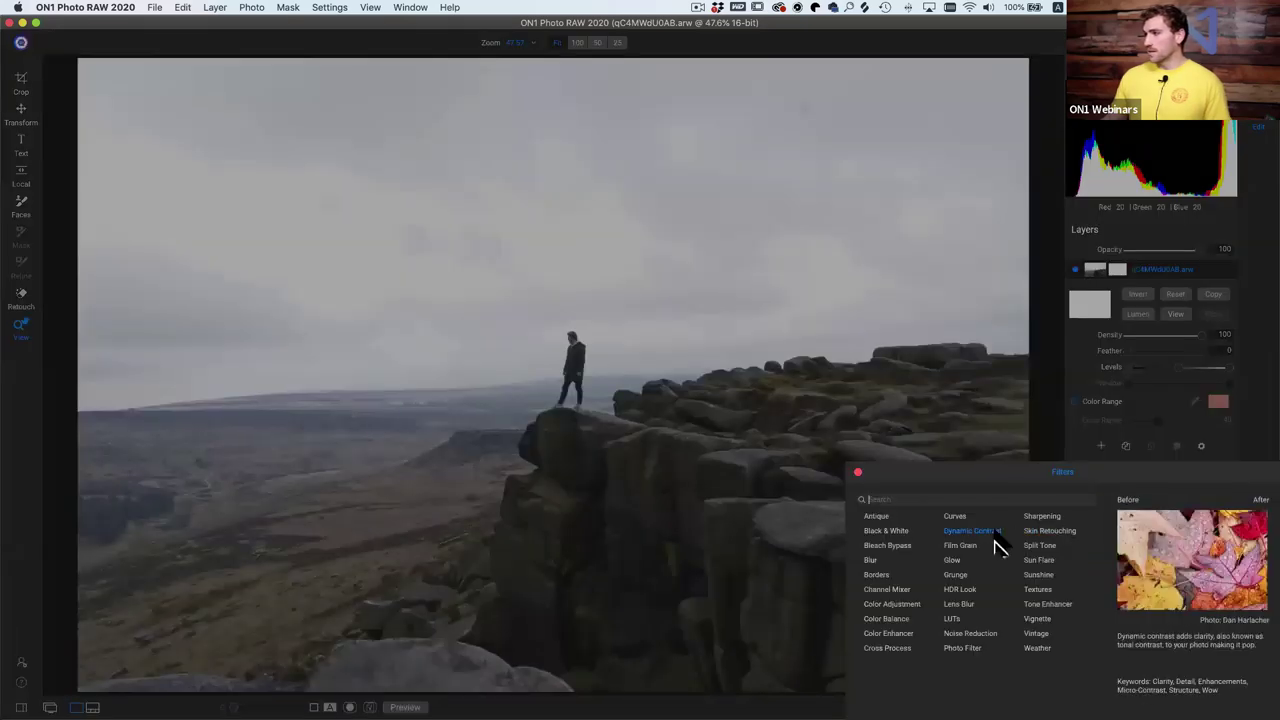
left_click(995, 538)
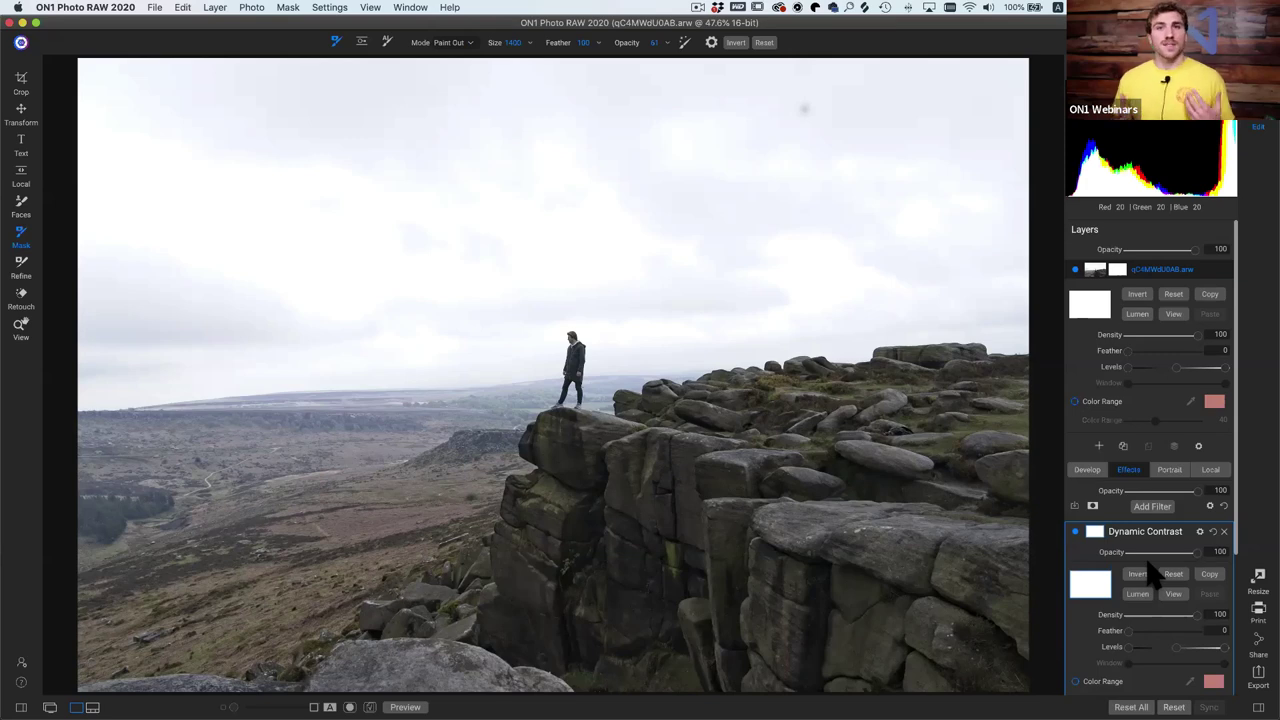
left_click(1224, 531)
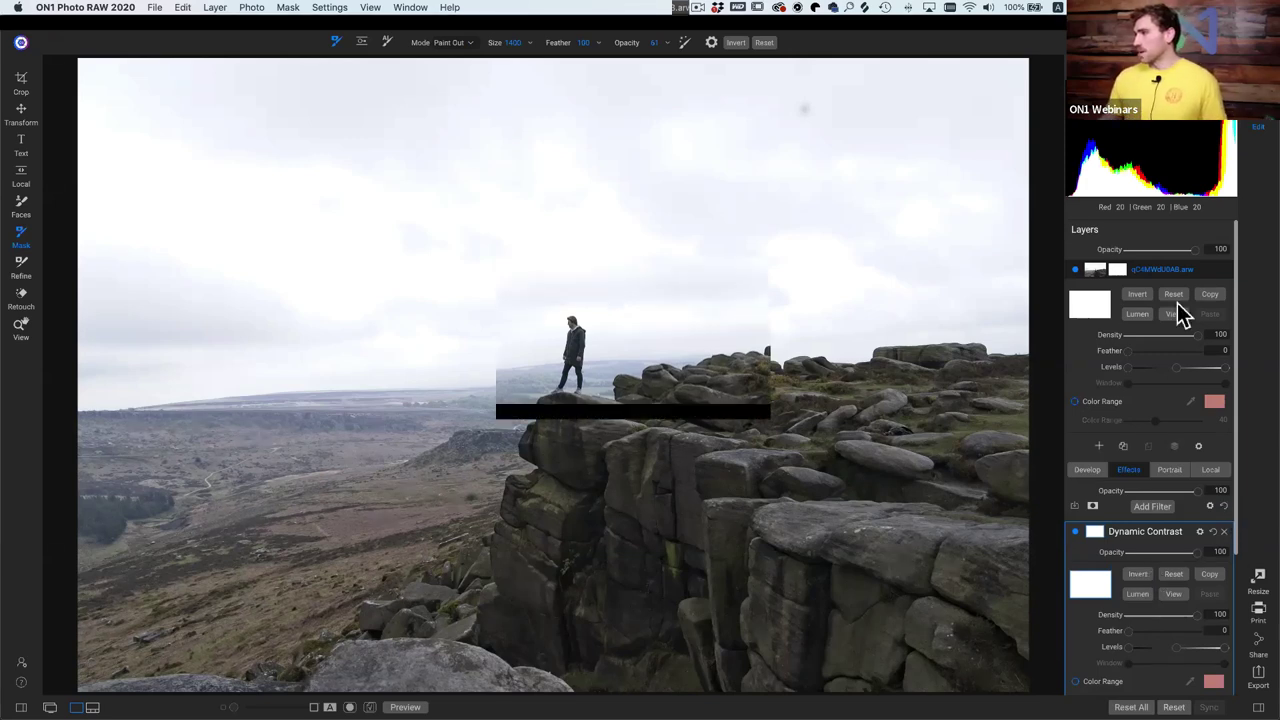
left_click(1113, 271)
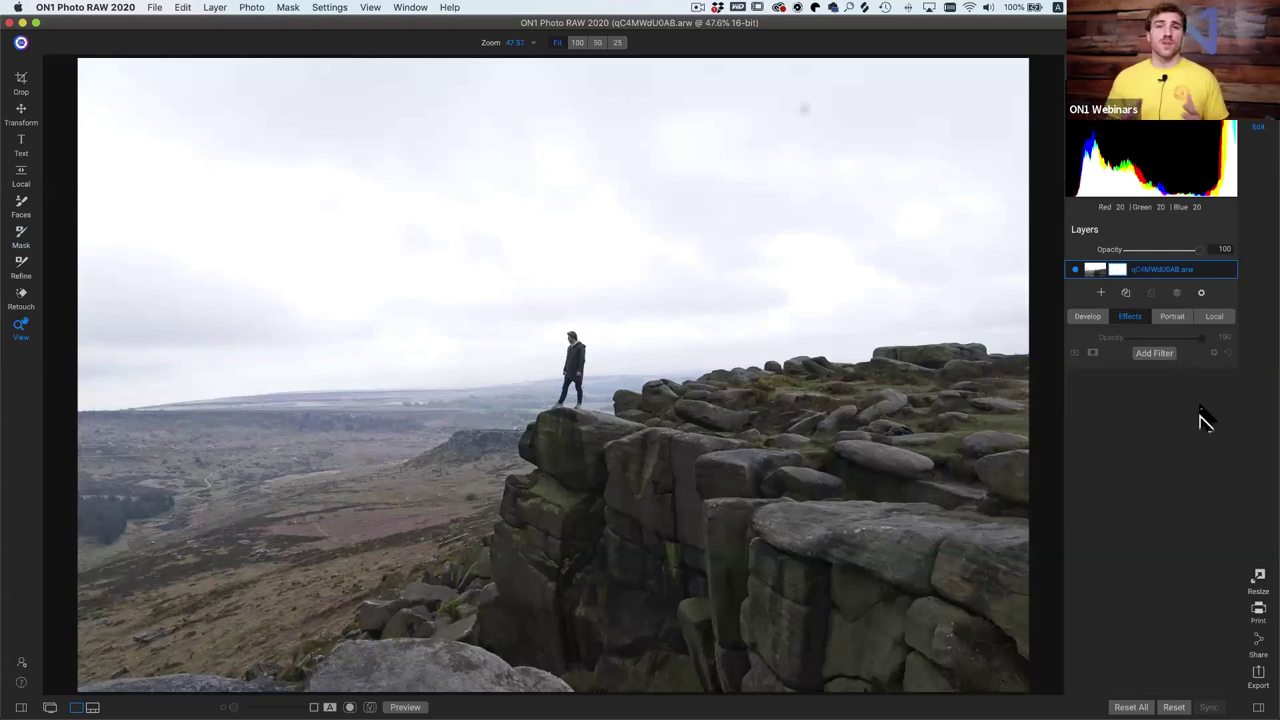
Add a local Adjustment layer and expand its mask options.
left_click(1214, 318)
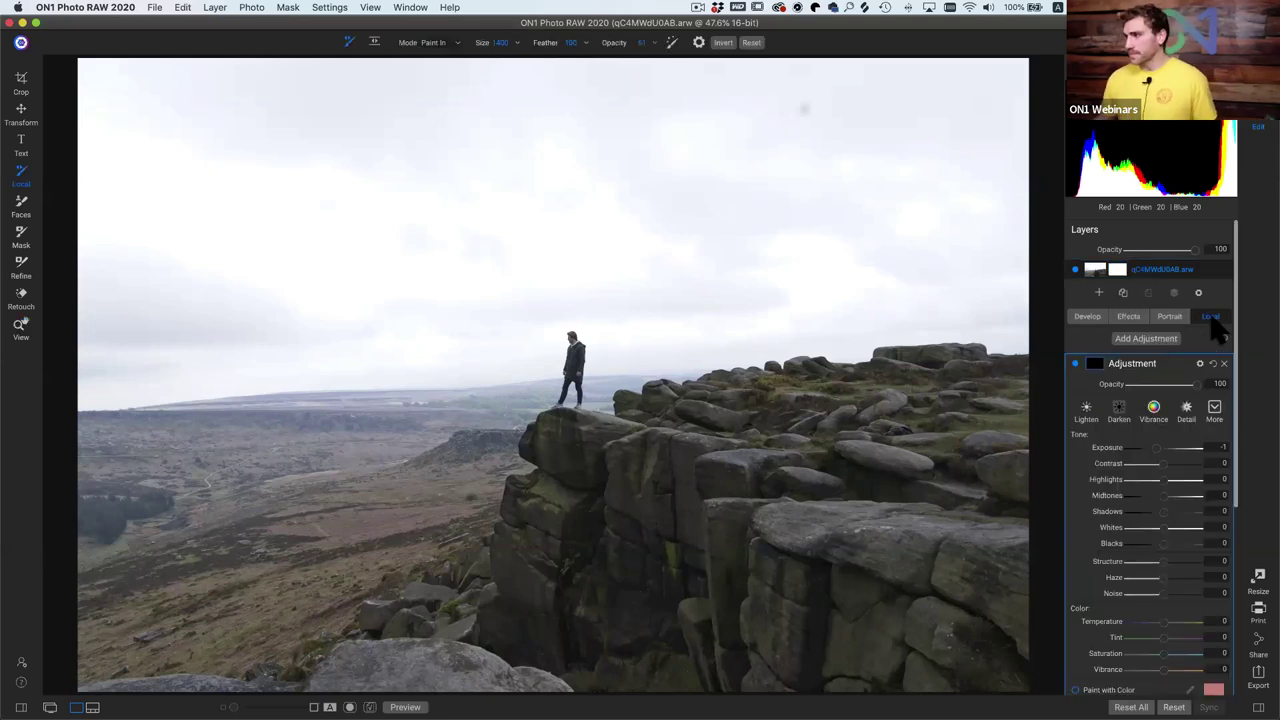
left_click(1094, 367)
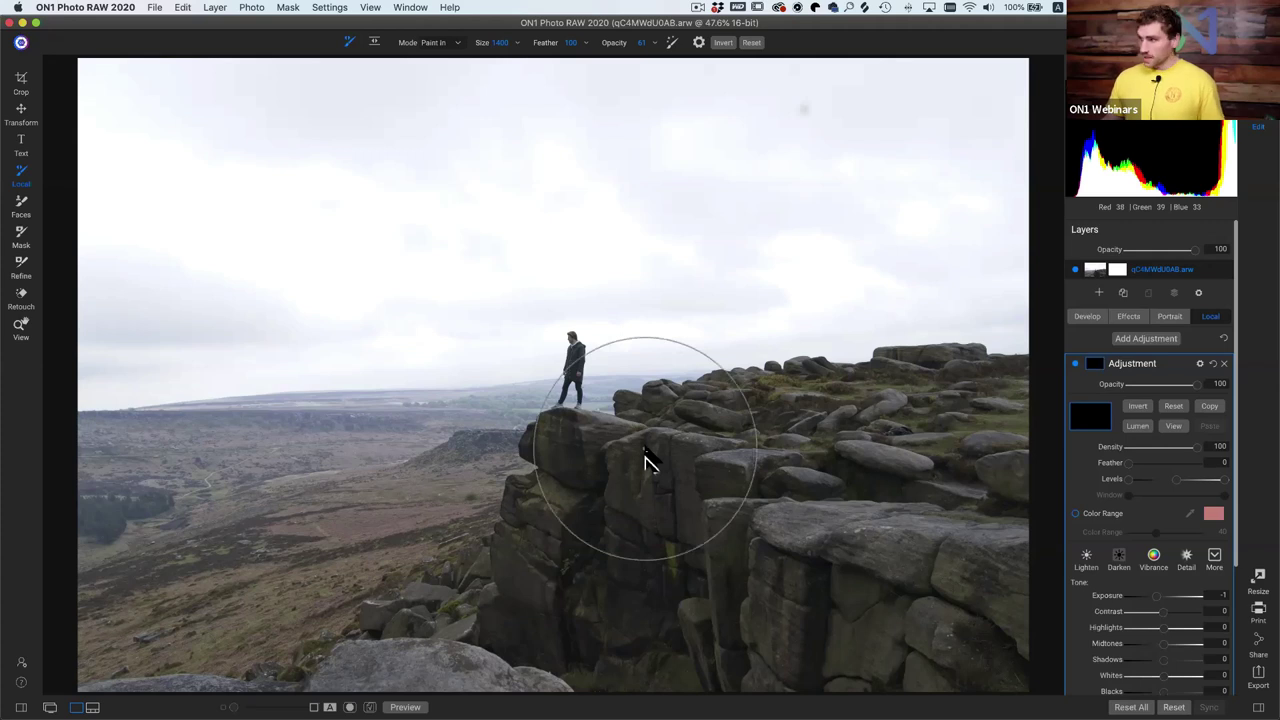
key("z")
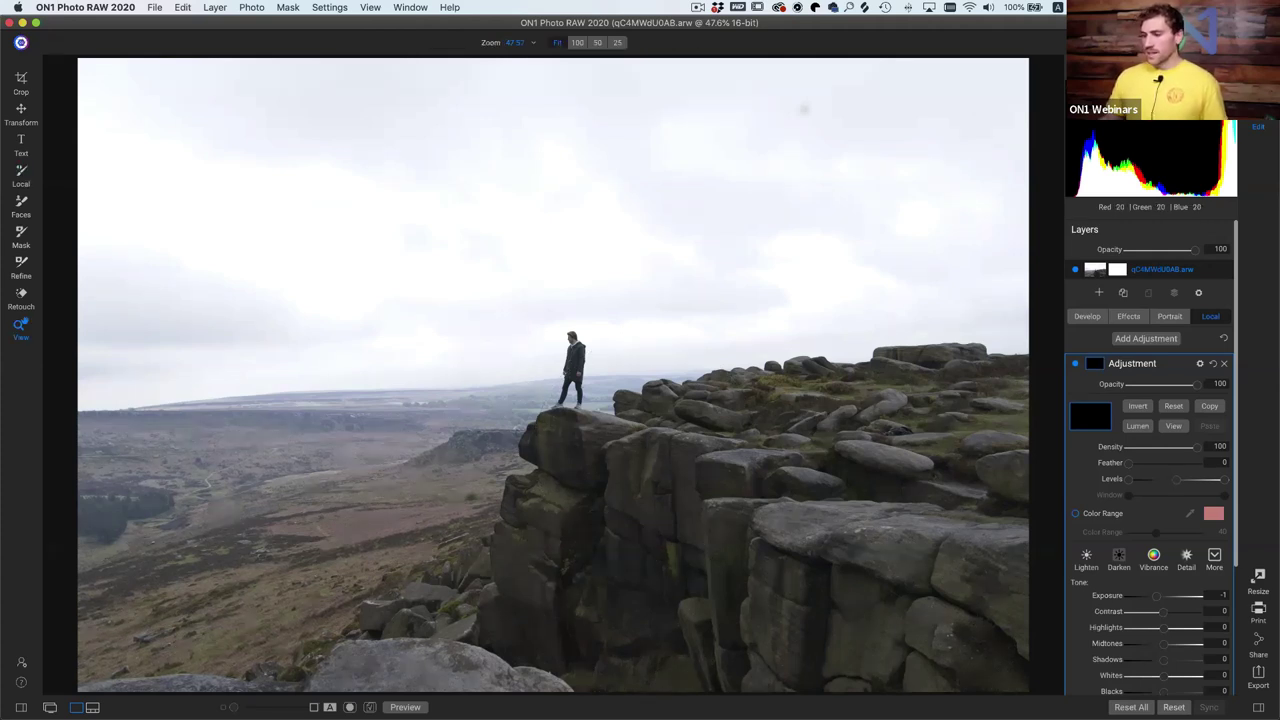
Preview the adjustment's all-black mask on the canvas, then return to the photo.
left_click(349, 707)
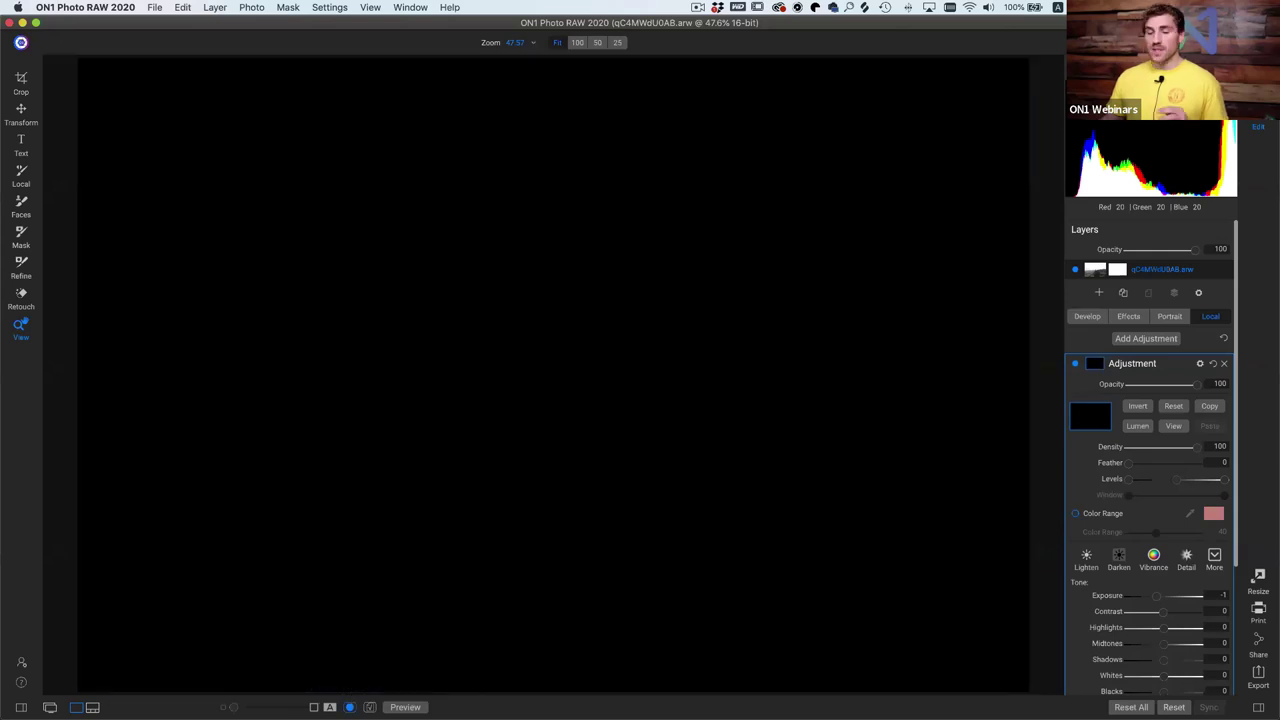
left_click(349, 707)
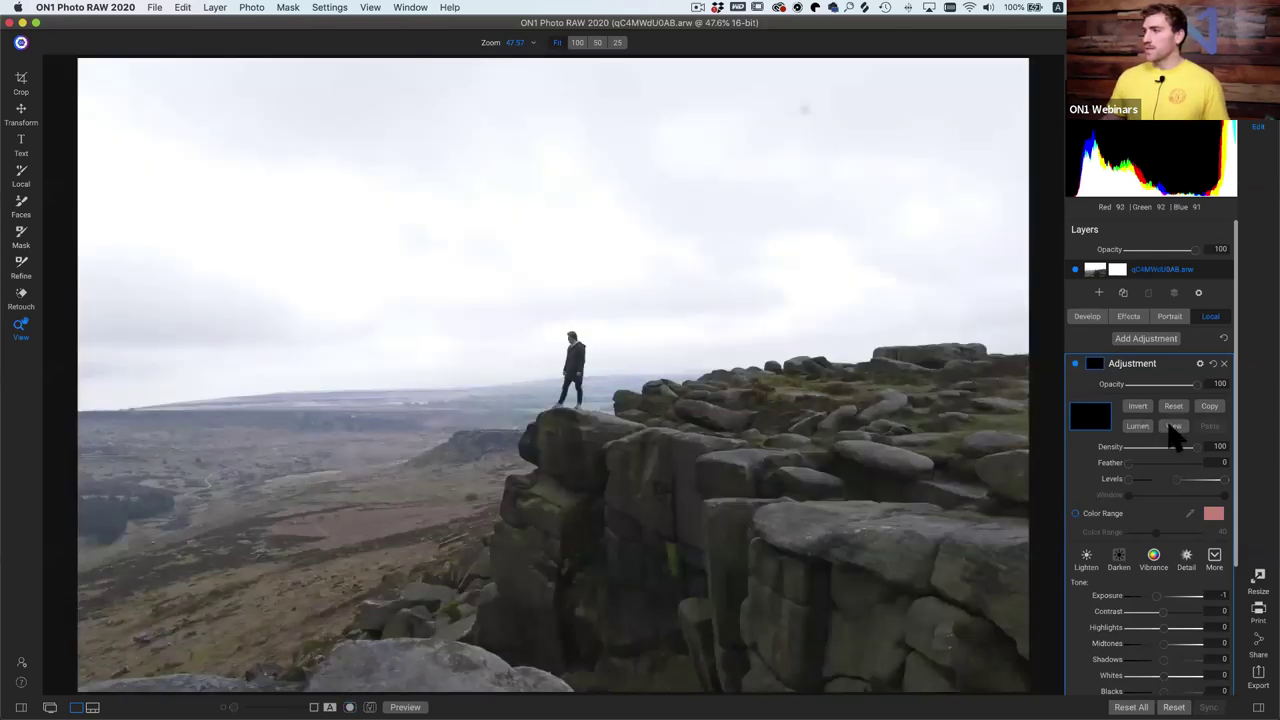
left_click(1173, 426)
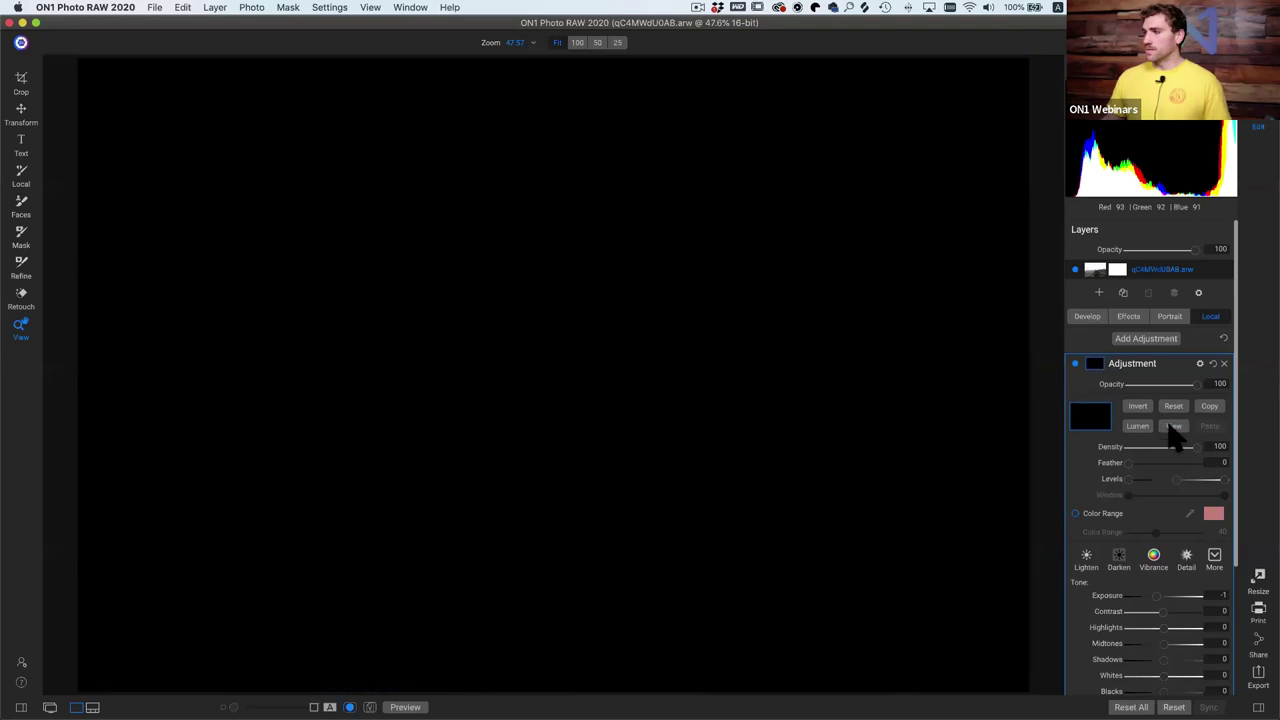
left_click(1173, 426)
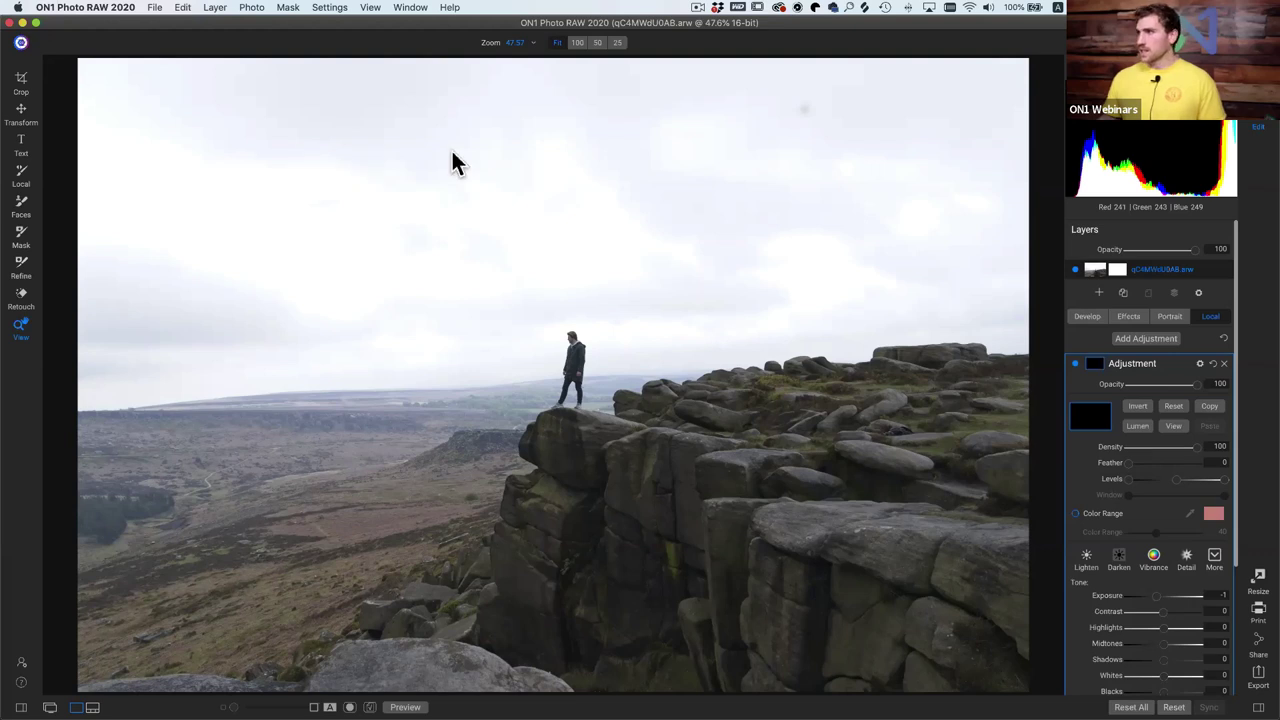
Add a Zoom text annotation 'Black Conceals, White Reveals' over the sky.
left_click(440, 289)
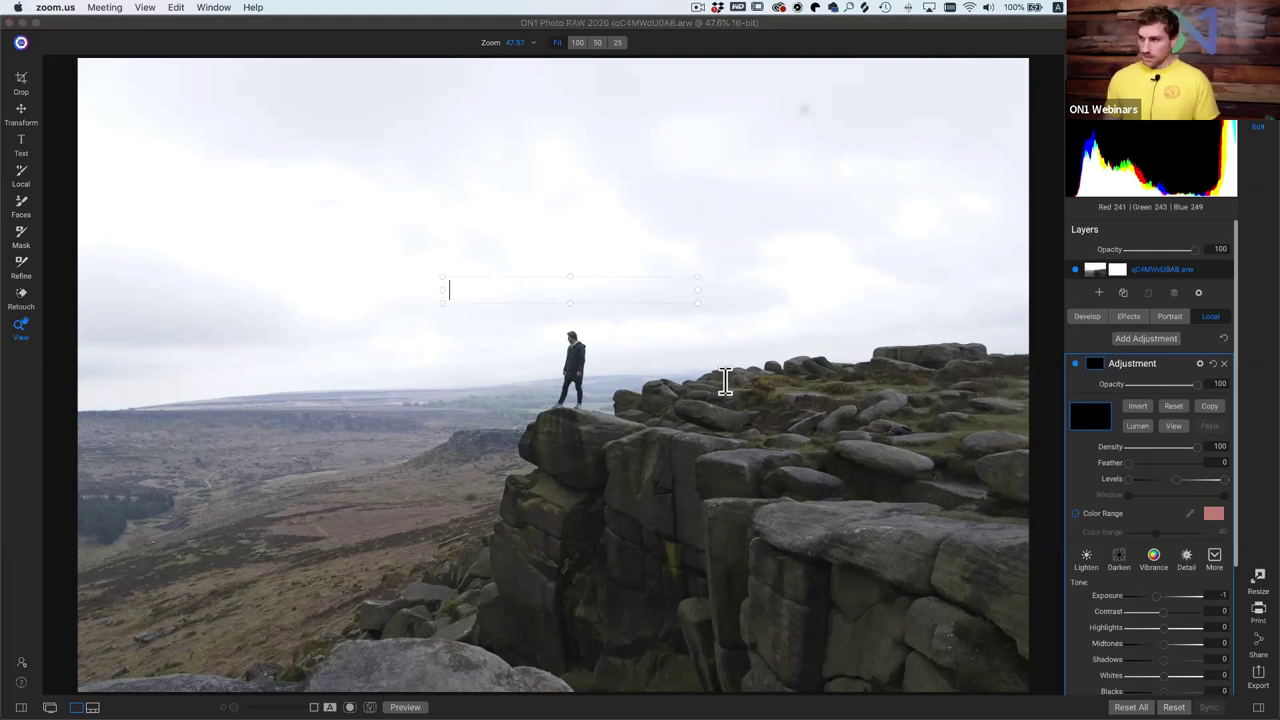
type("Black Conceals")
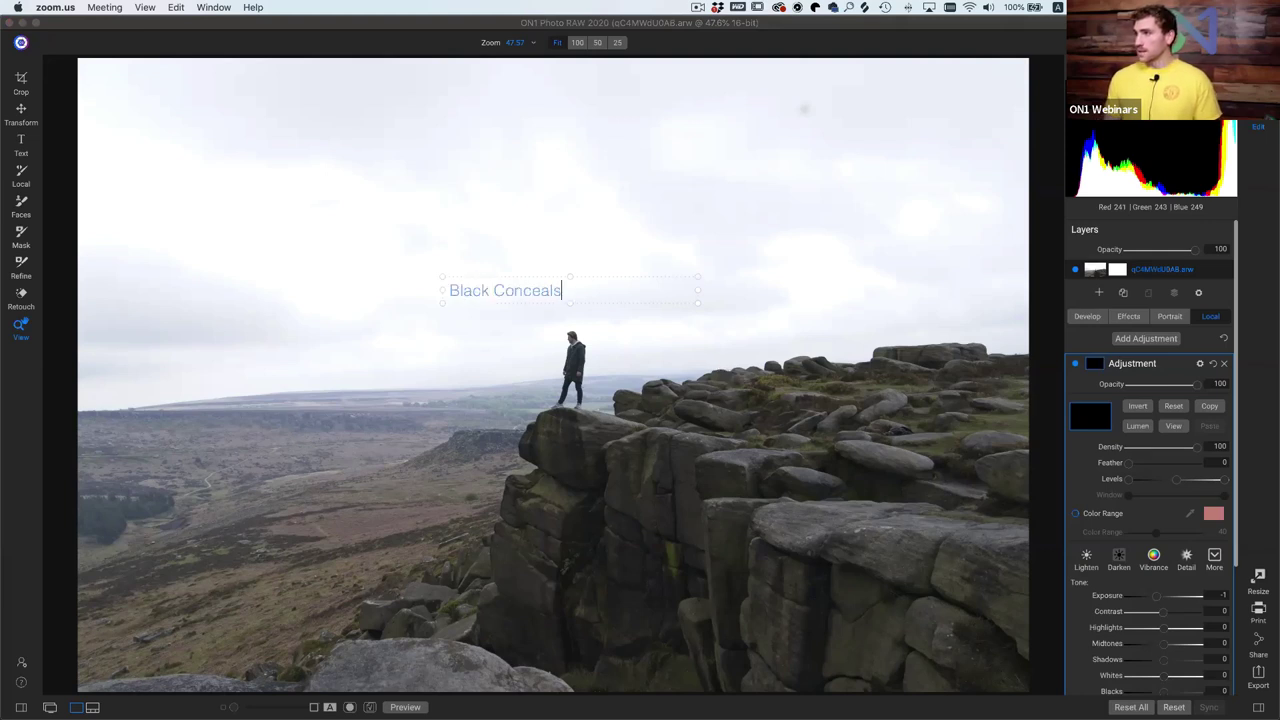
type(", White Re")
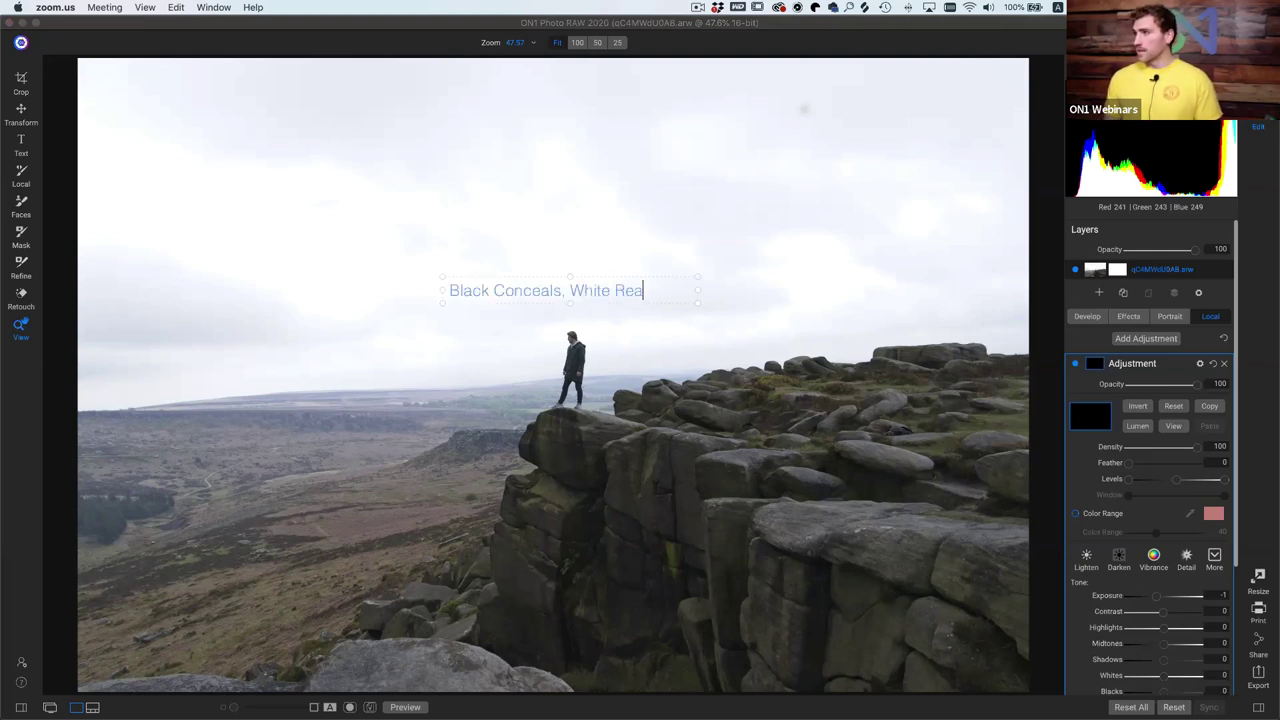
type("veals")
key("super+a")
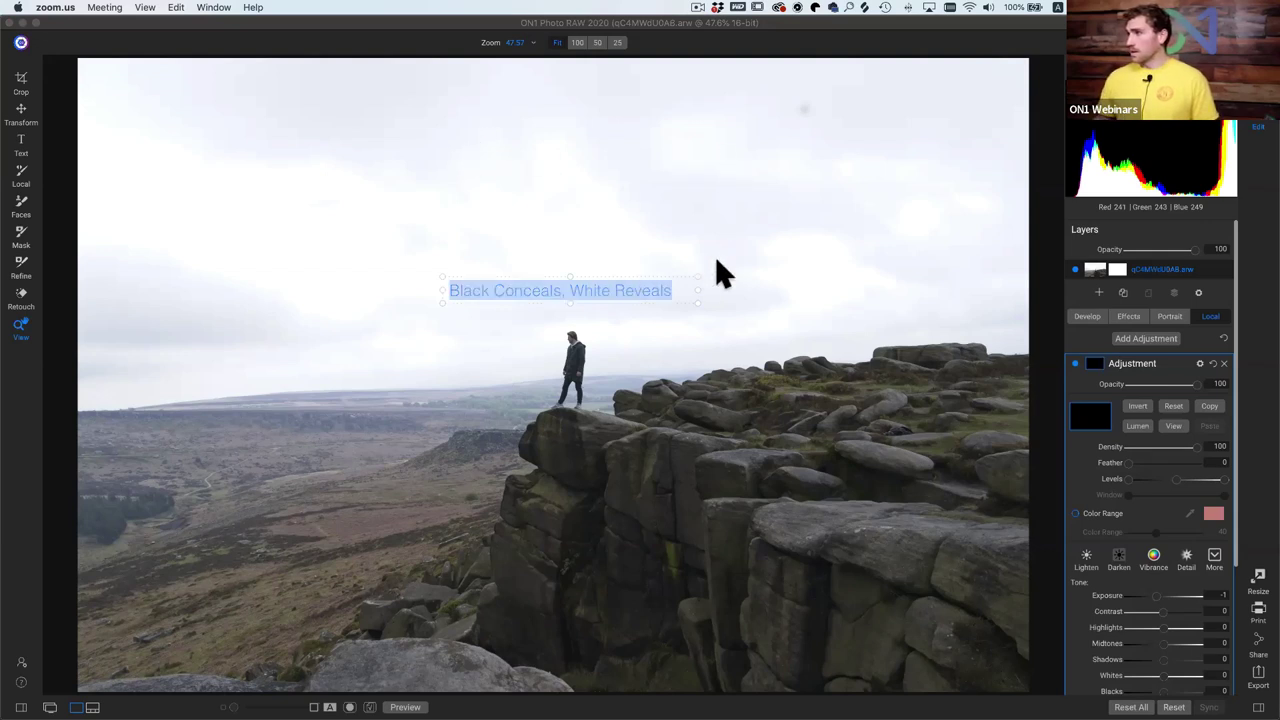
left_click_drag(700, 288, 757, 206)
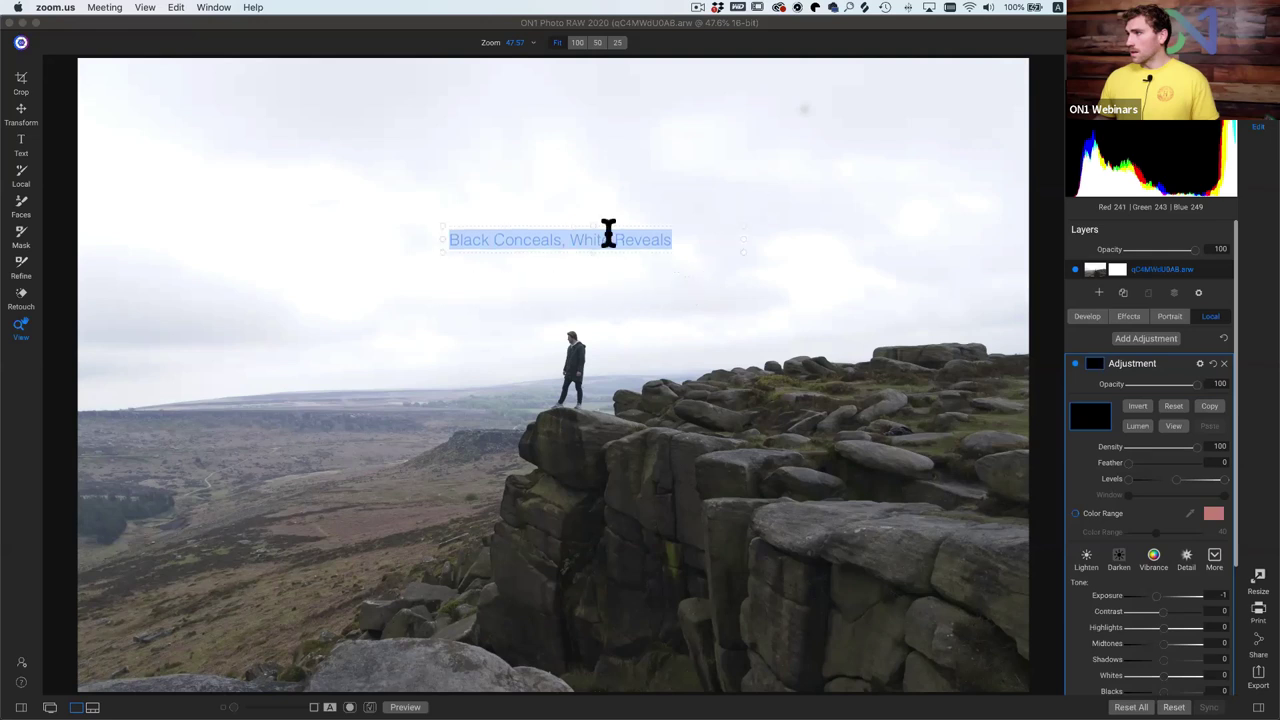
left_click(655, 223)
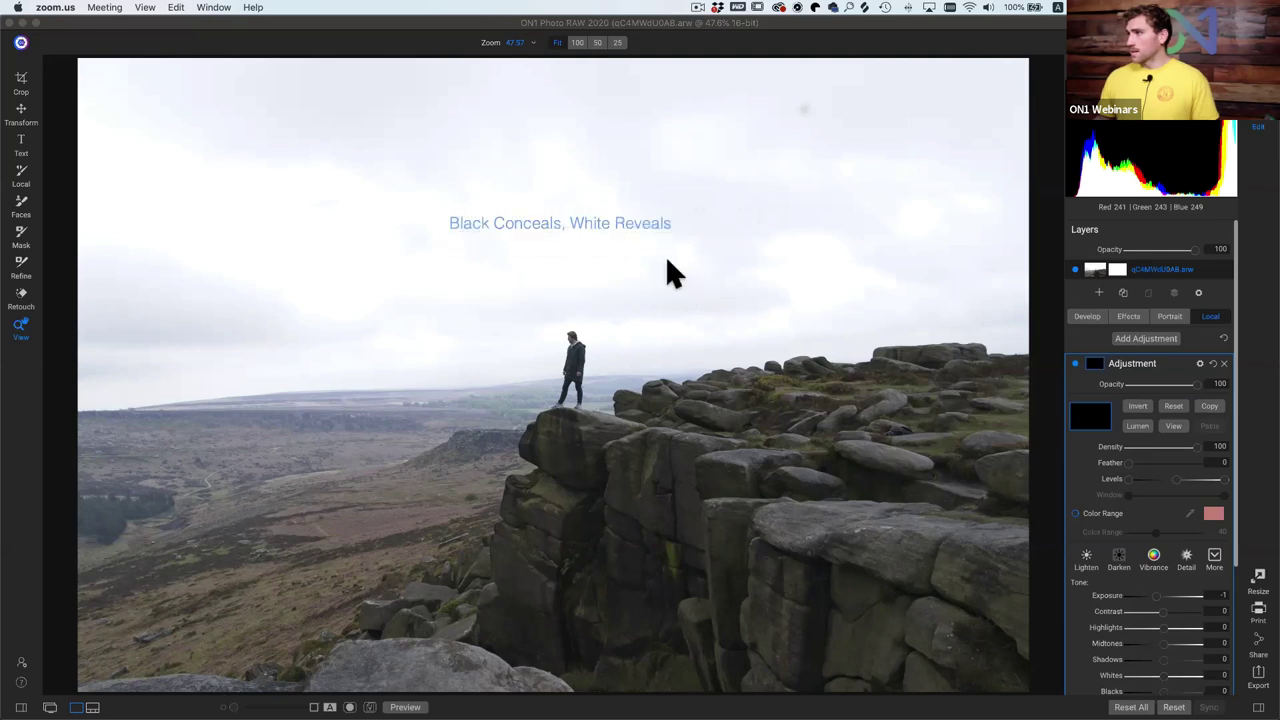
Move the annotation to the photo's top-right and fit the photo in the window.
left_click(501, 215)
left_click(475, 206)
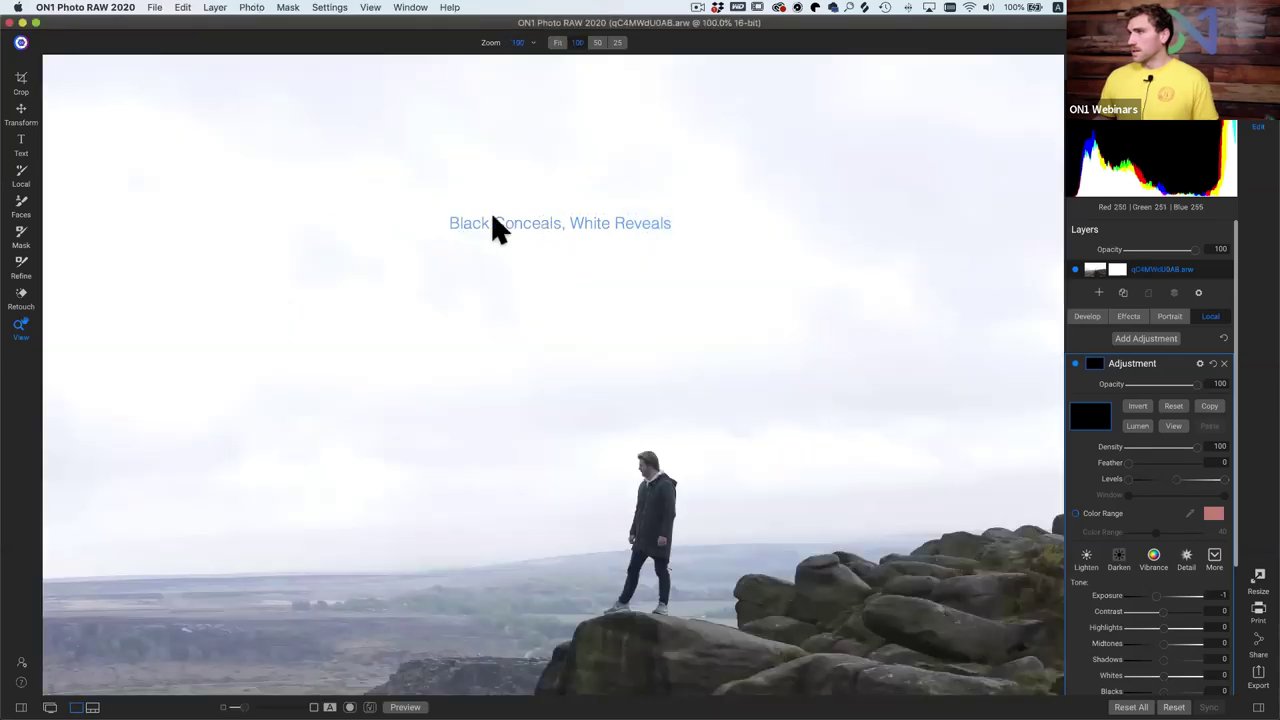
mouse_move(528, 210)
left_mouse_down()
mouse_move(866, 94)
mouse_move(810, 92)
left_mouse_up()
left_click(389, 149)
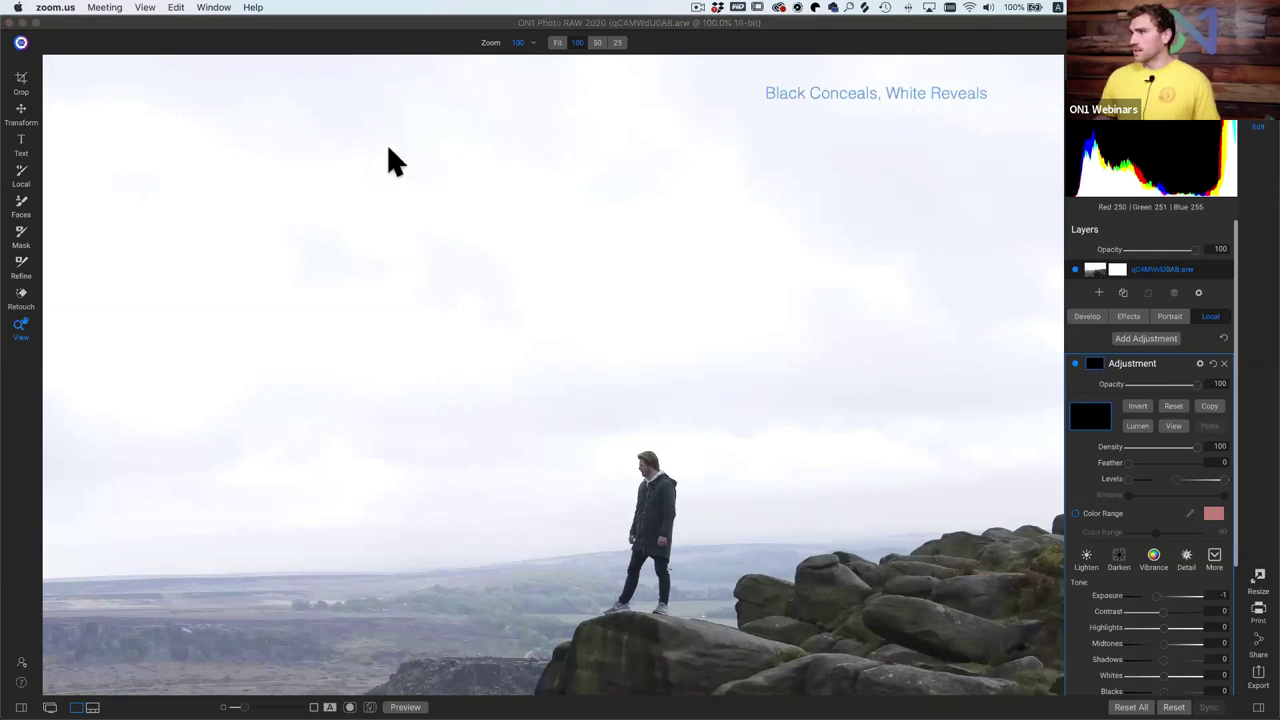
left_click(393, 285)
key("super+0")
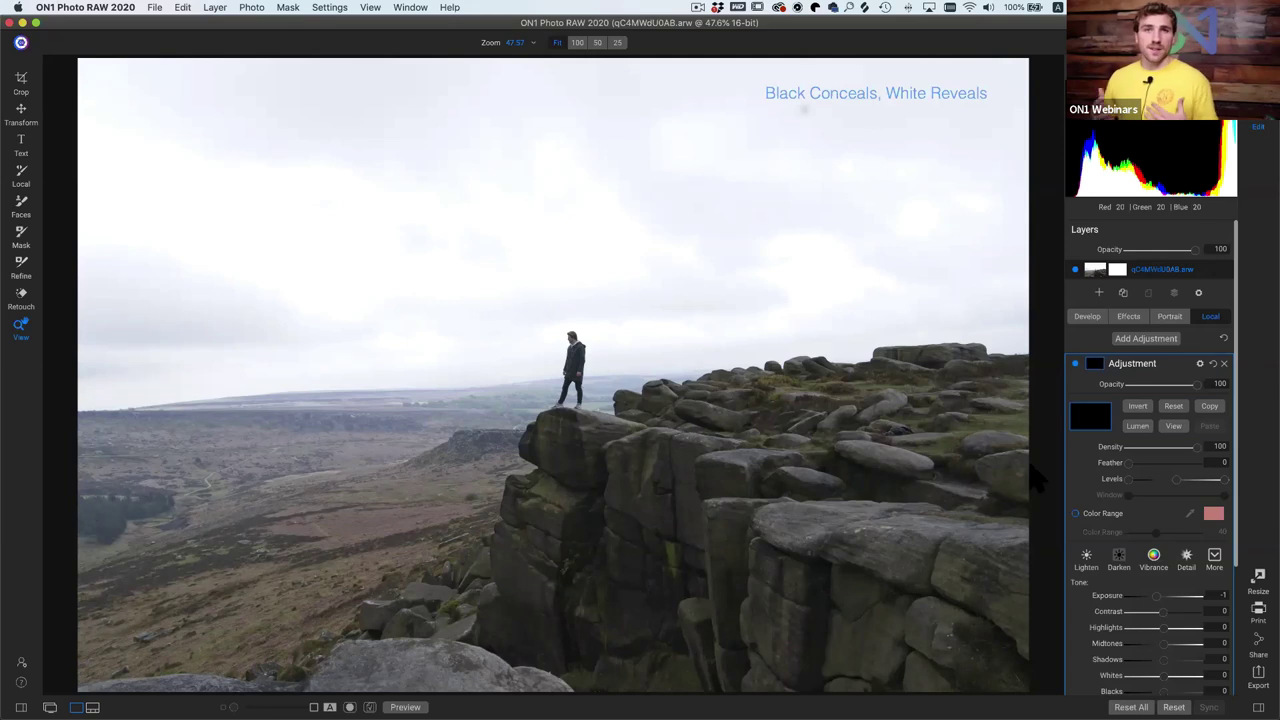
left_click(1176, 427)
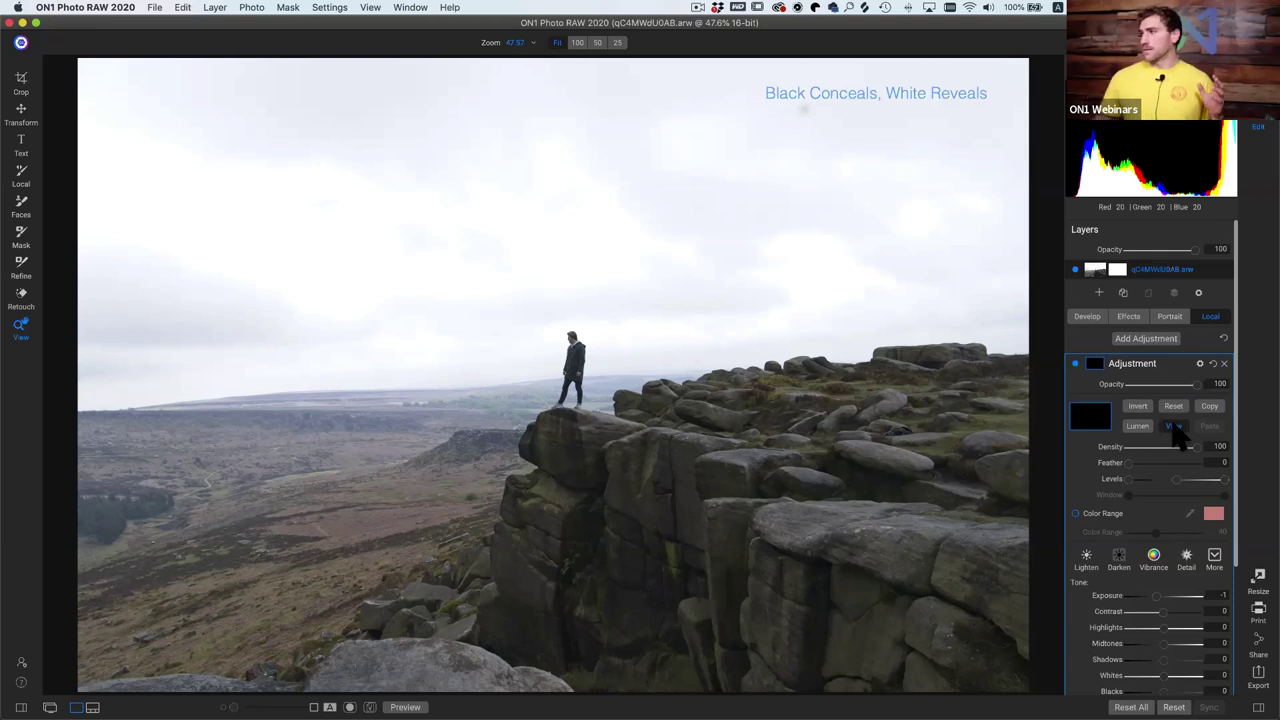
left_click(1176, 427)
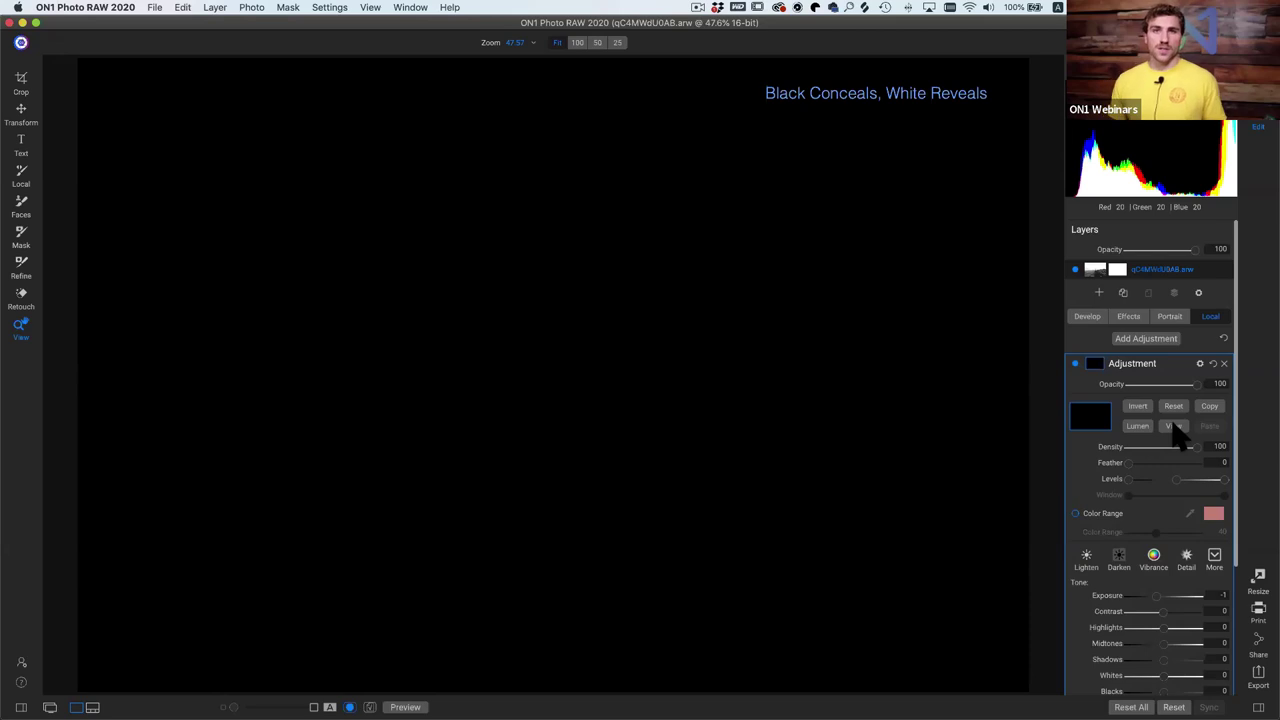
scroll(1176, 428, "down", 1)
left_click_drag(1176, 432, 1237, 437)
left_click(1180, 423)
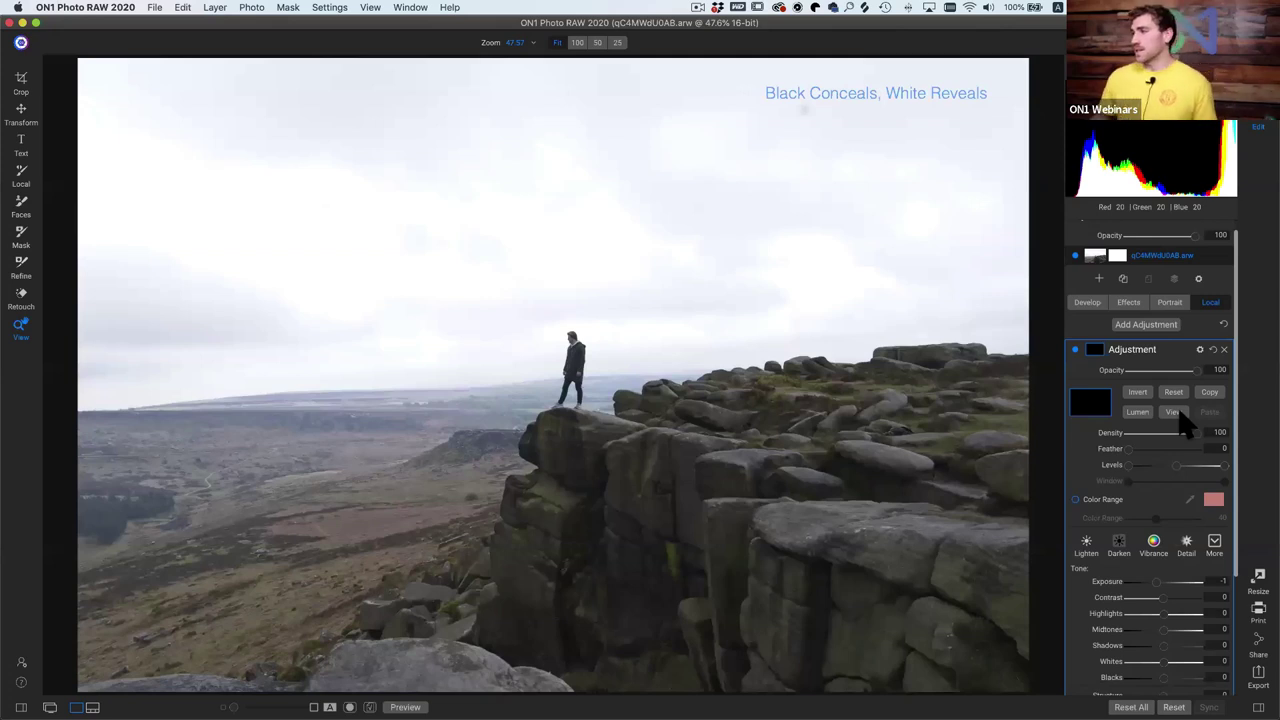
scroll(1190, 440, "up", 1)
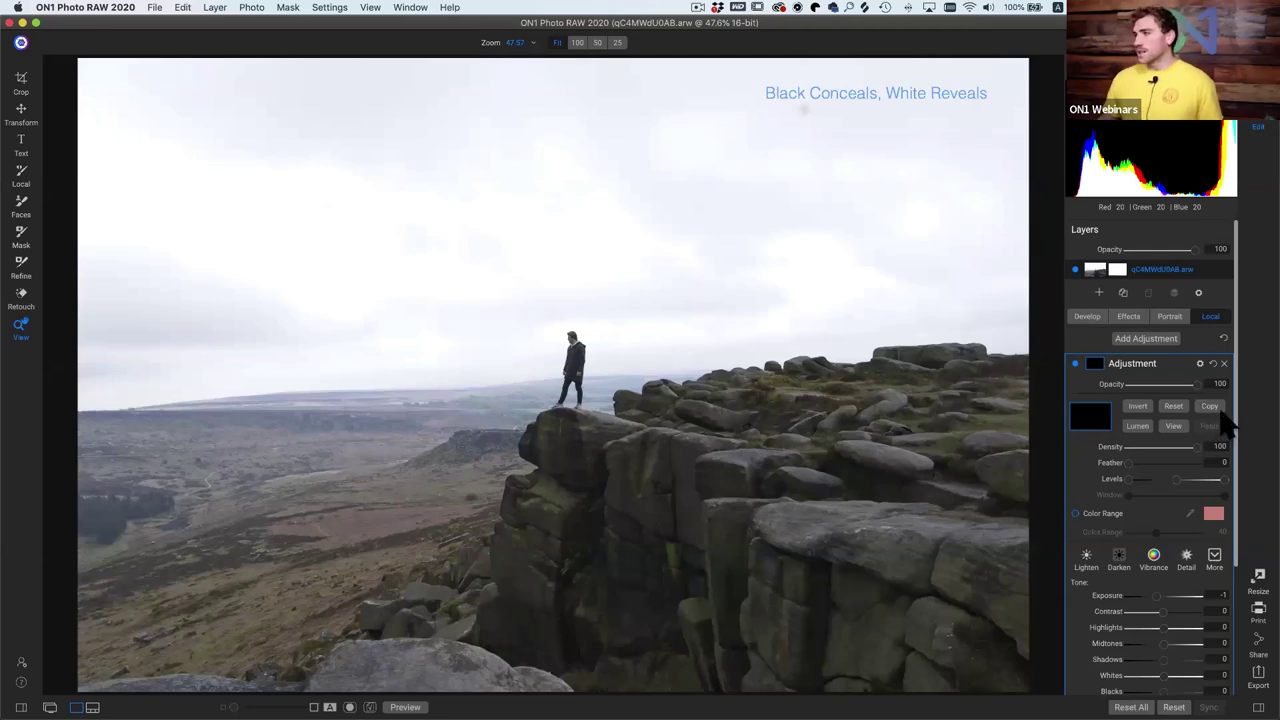
Invert the local adjustment's mask to white.
left_click(1140, 410)
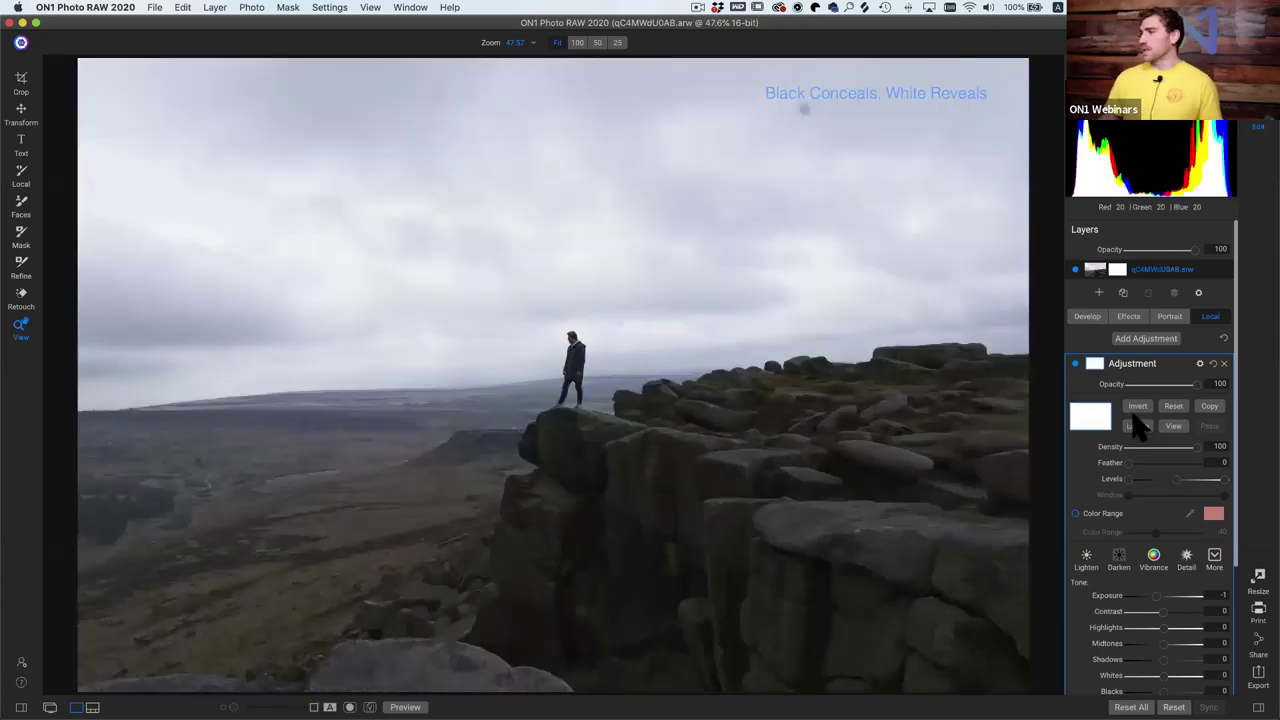
scroll(1140, 412, "down", 2)
scroll(1140, 390, "up", 1)
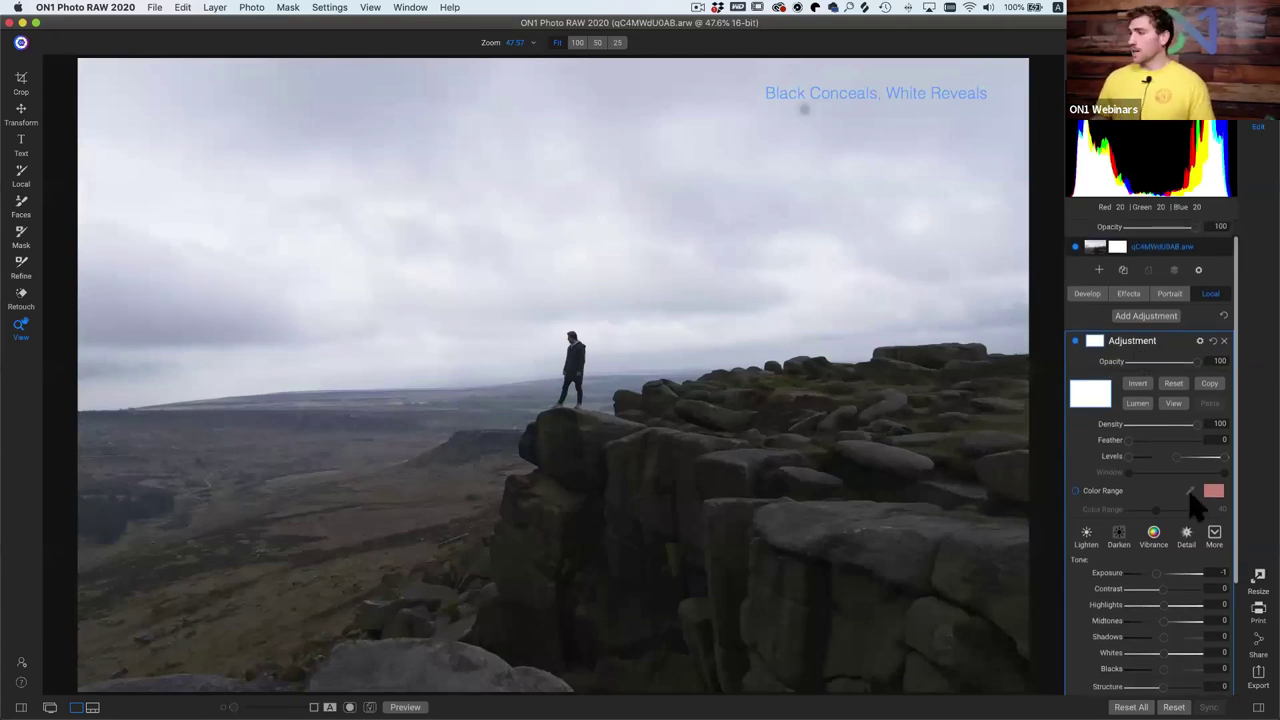
Rename the adjustment to 'Darken' and switch it off.
double_click(1148, 342)
type("Darken")
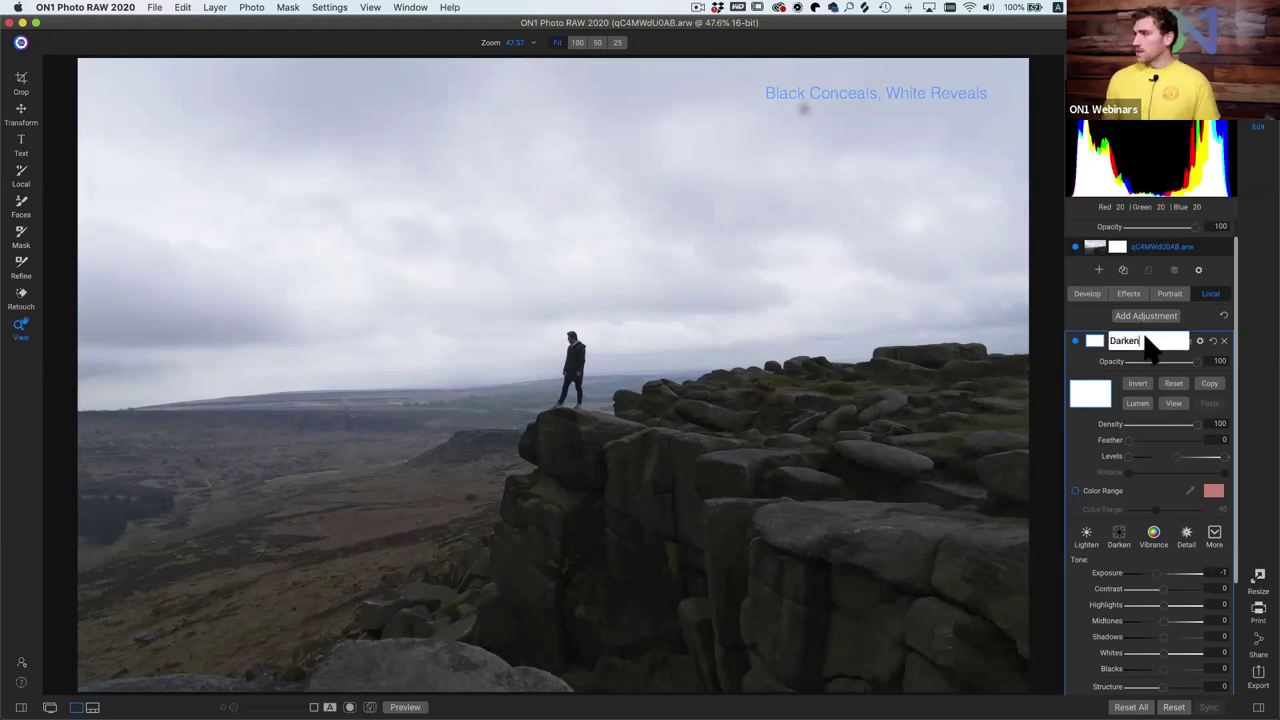
key("Return")
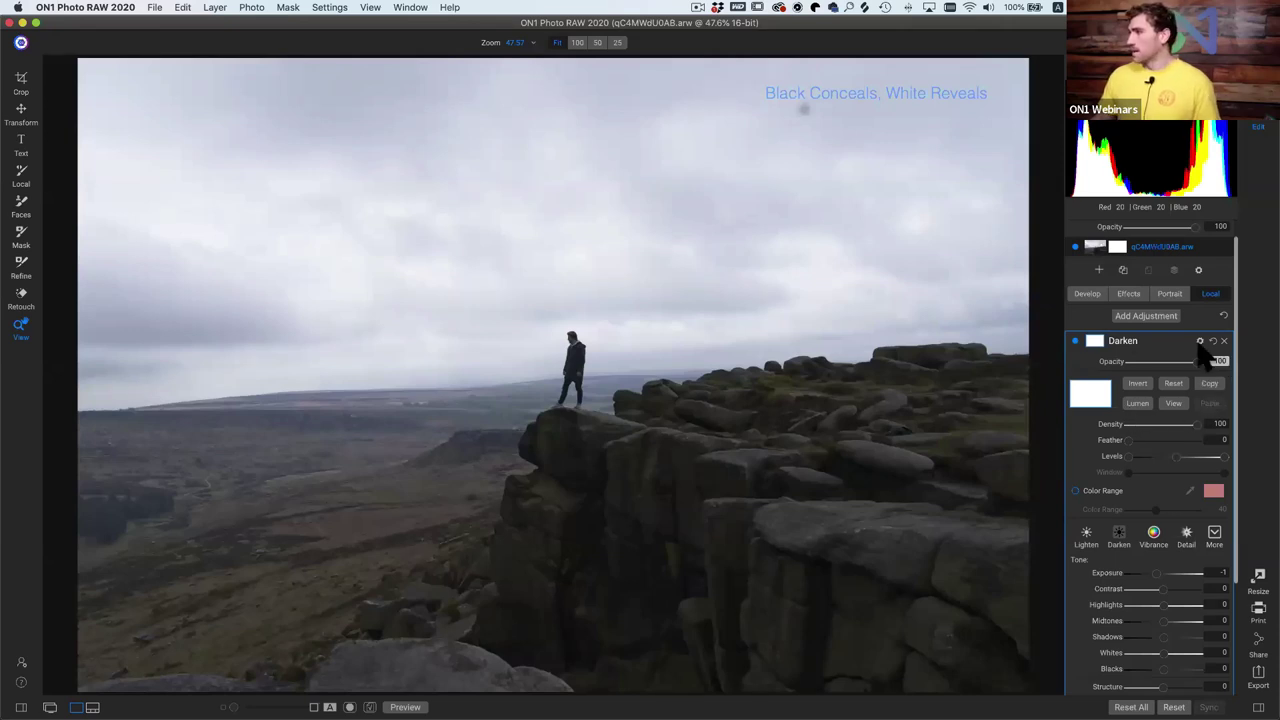
left_click(1076, 342)
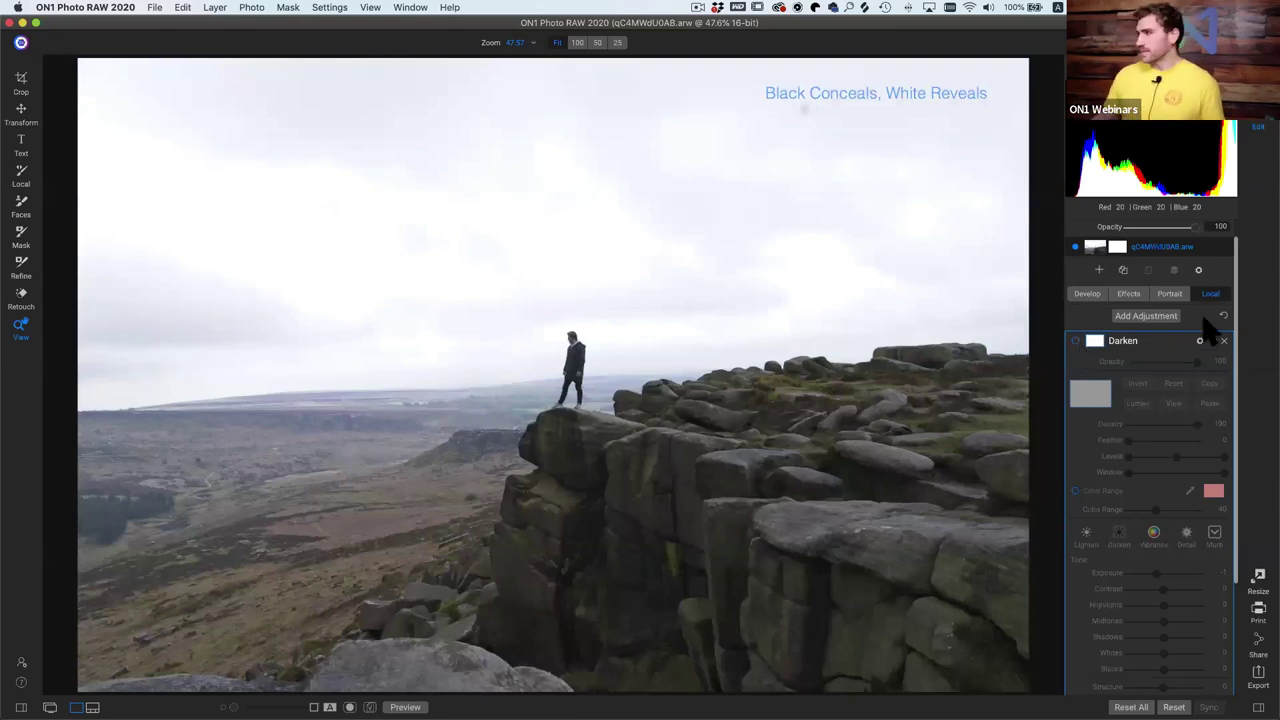
Add a masked Dynamic Contrast filter with the Surreal preset and show its white mask.
left_click(1129, 296)
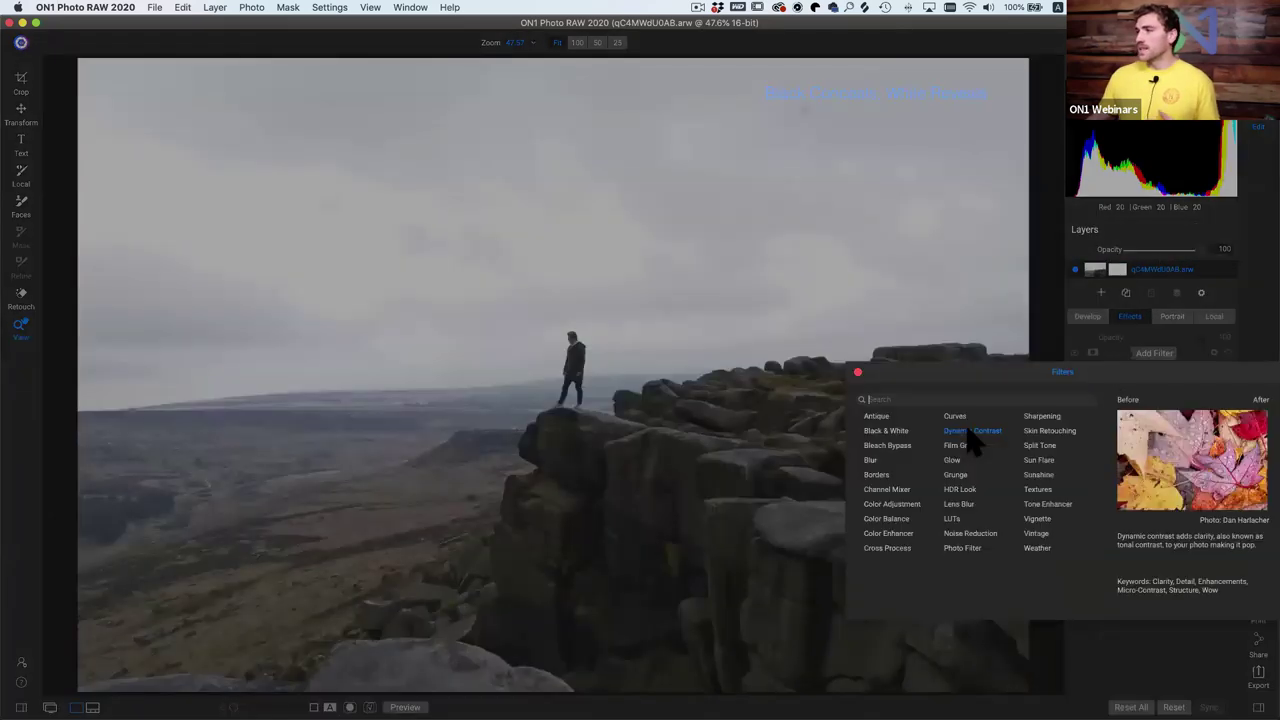
left_click(985, 442)
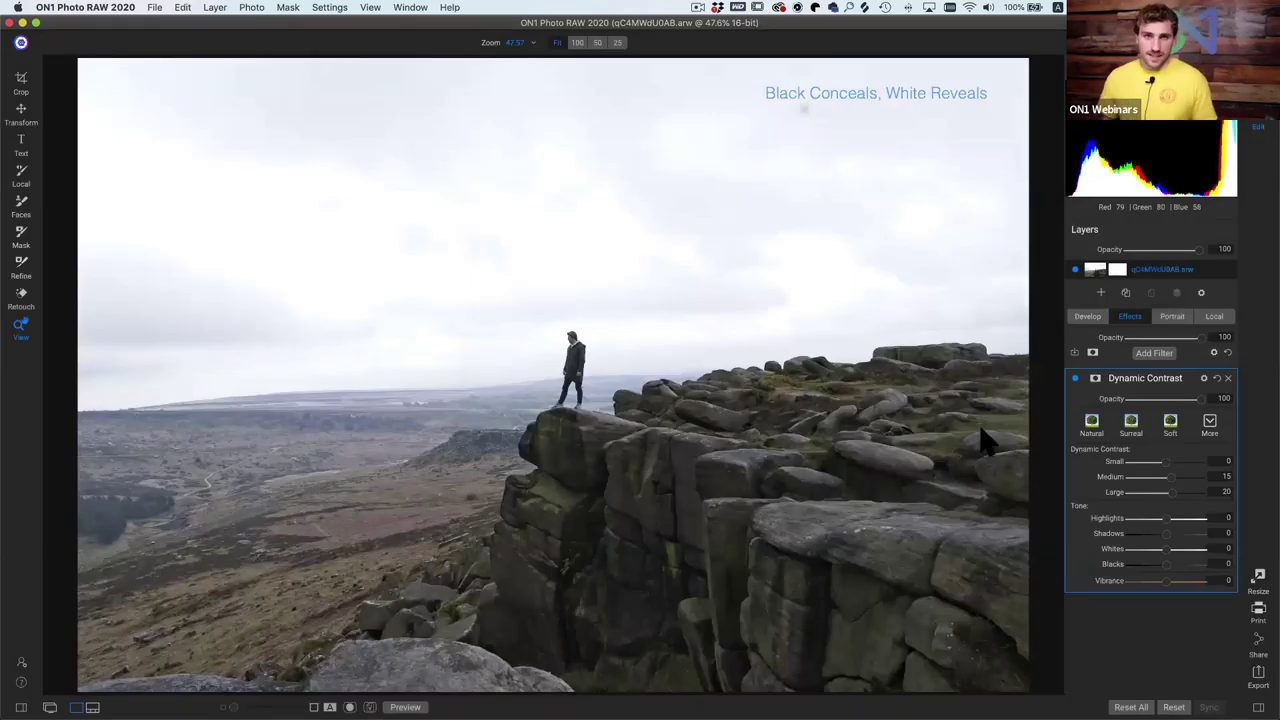
left_click(1096, 380)
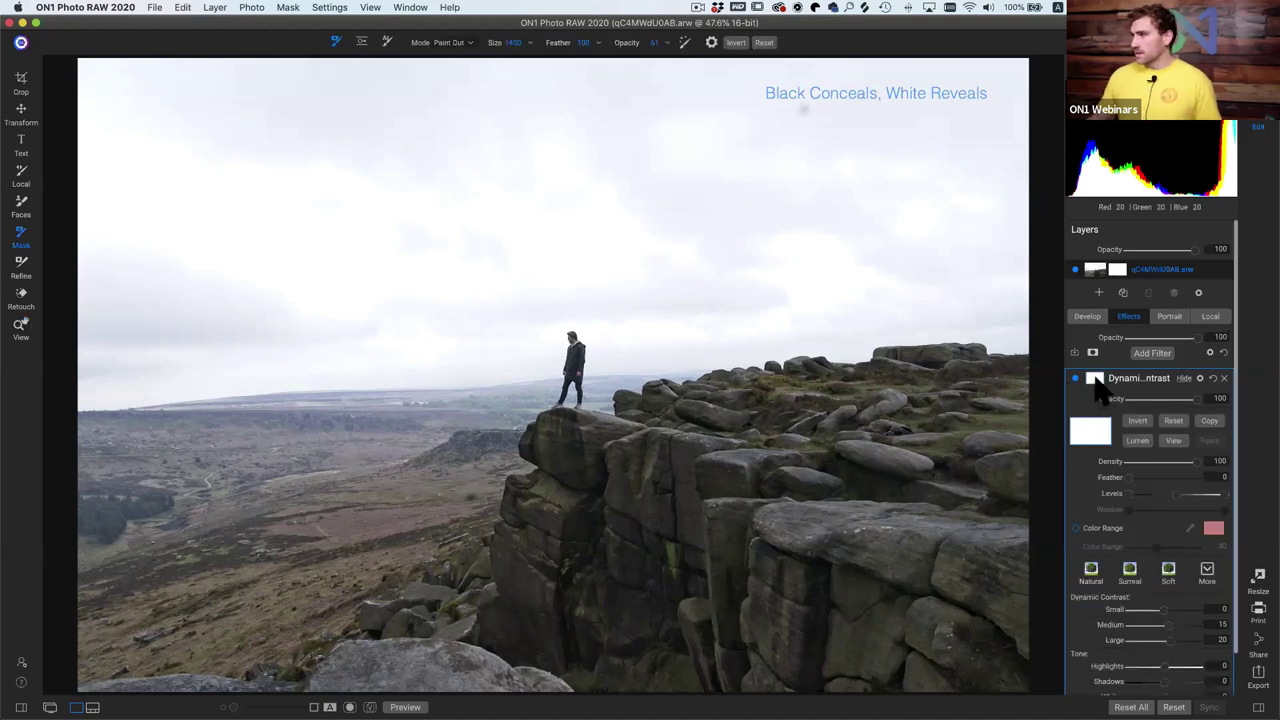
left_click(1129, 575)
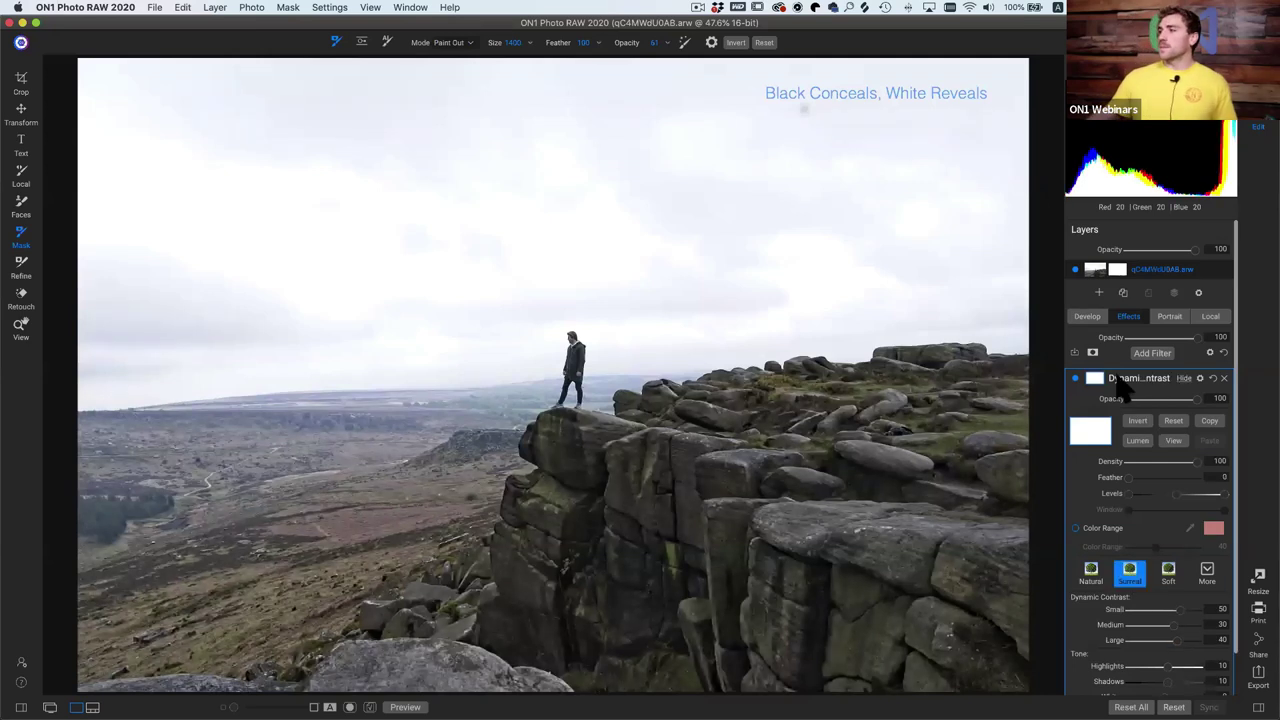
left_click(1180, 447)
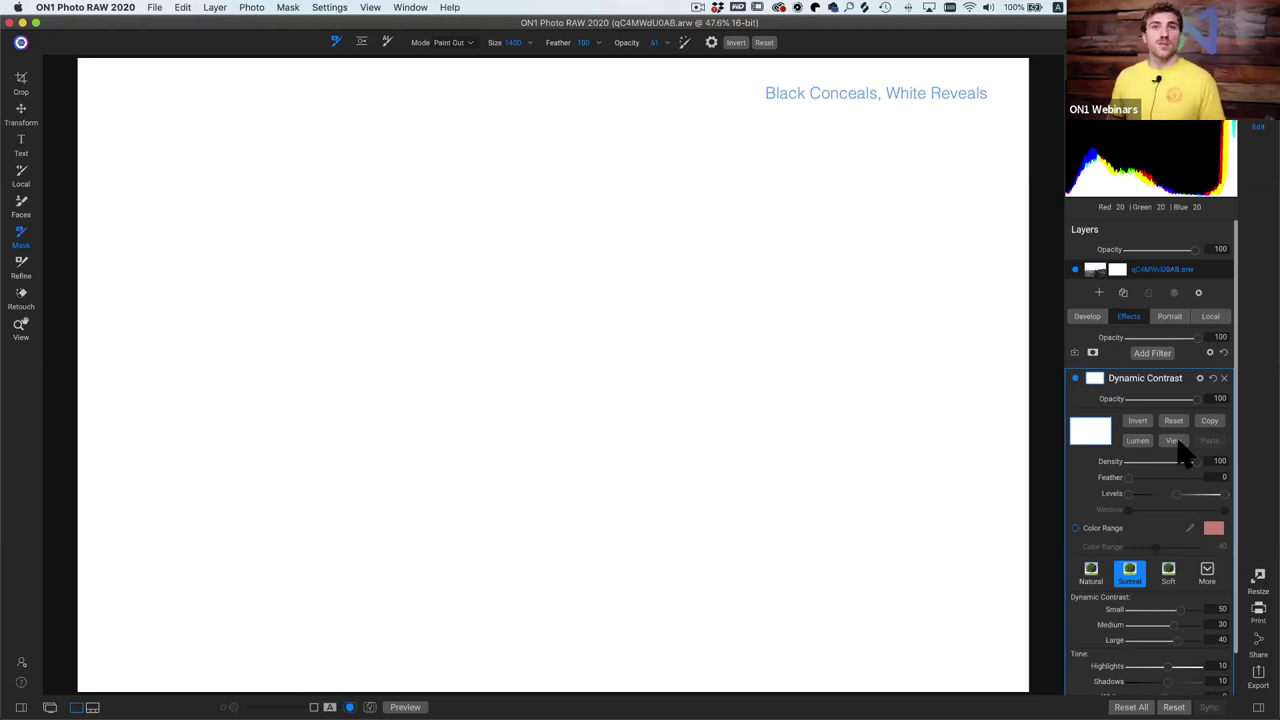
Leave the mask preview, invert the Dynamic Contrast mask to black, and delete the filter.
left_click(1179, 446)
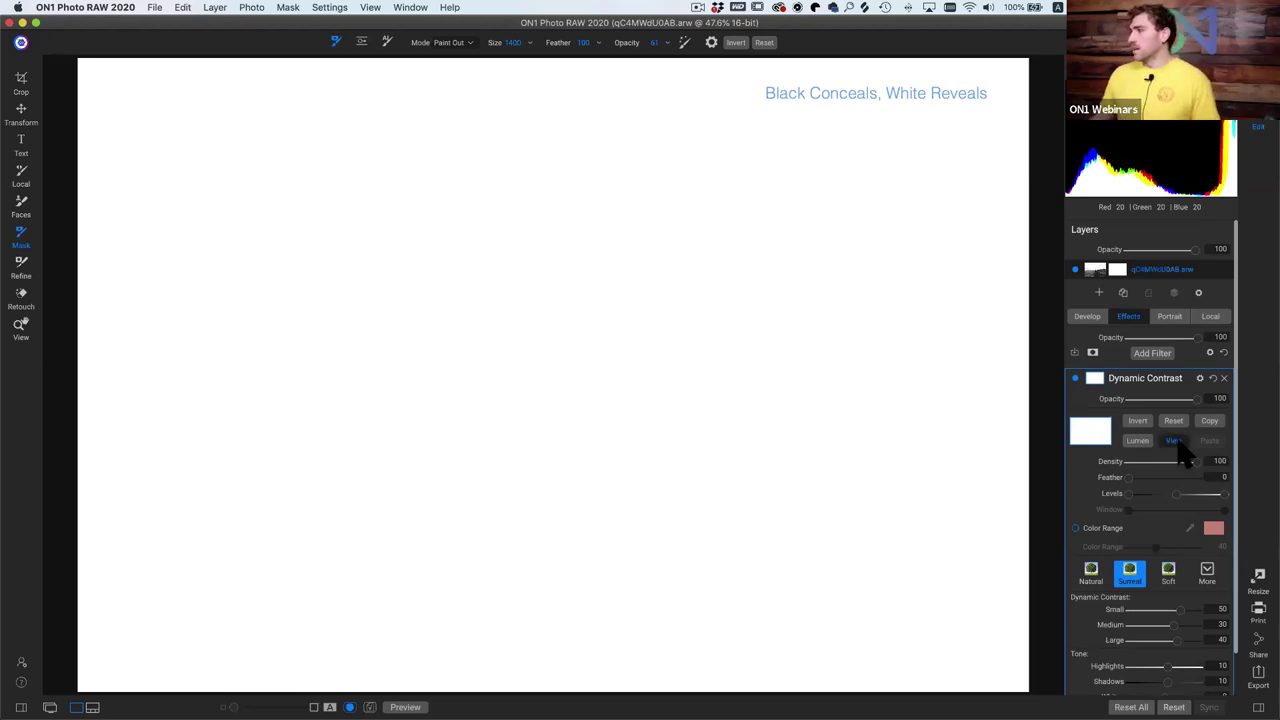
key("super+m")
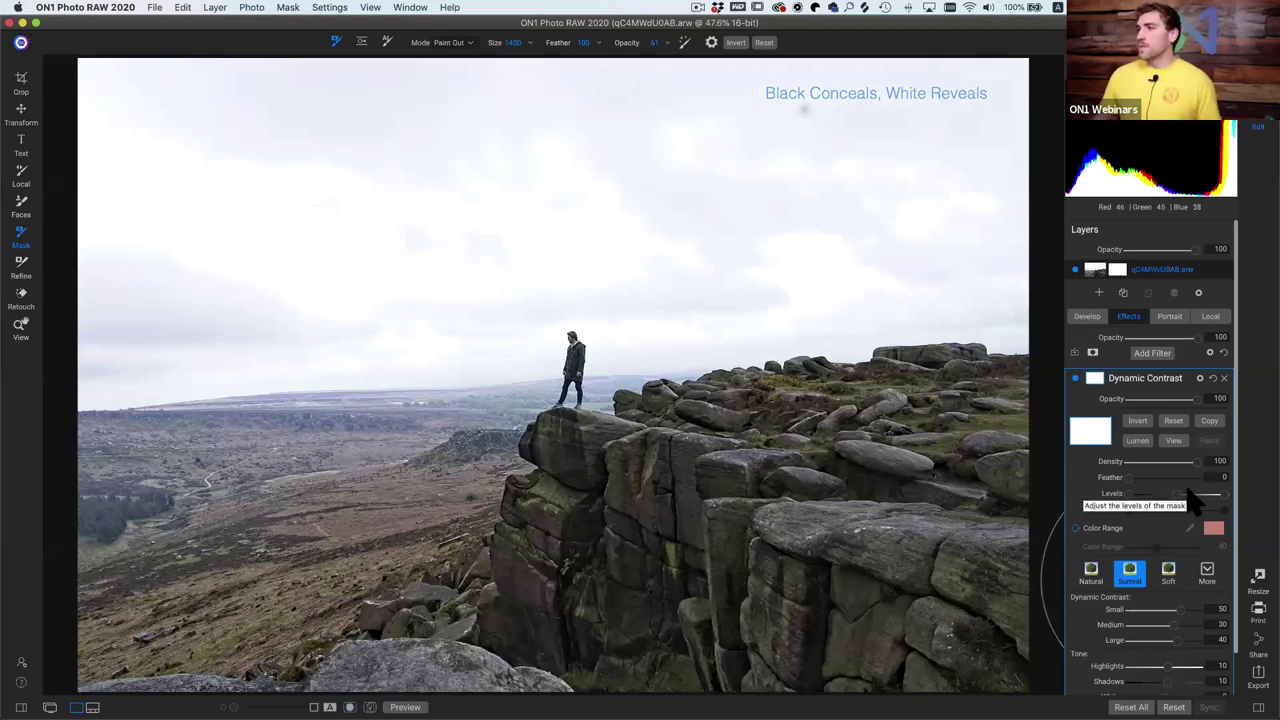
left_click(1138, 421)
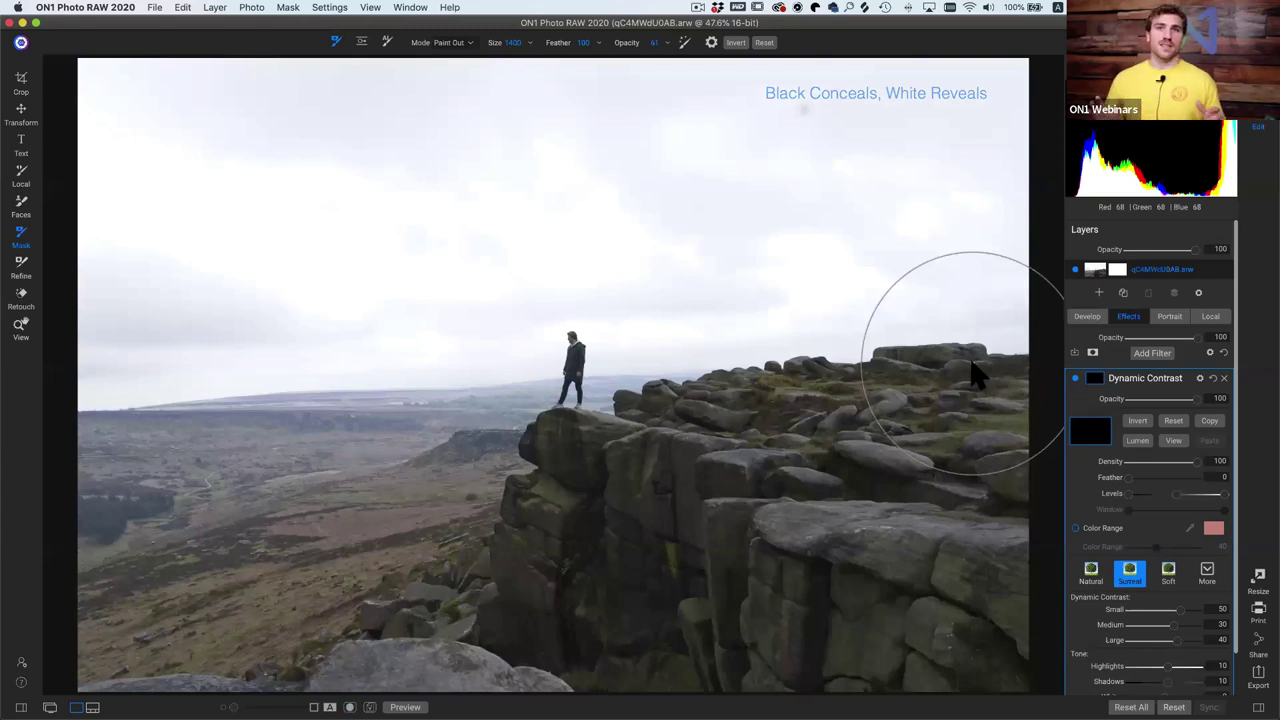
left_click(1225, 378)
Return to the Local adjustments and dismiss the Disk out of space warning.
left_click(1210, 316)
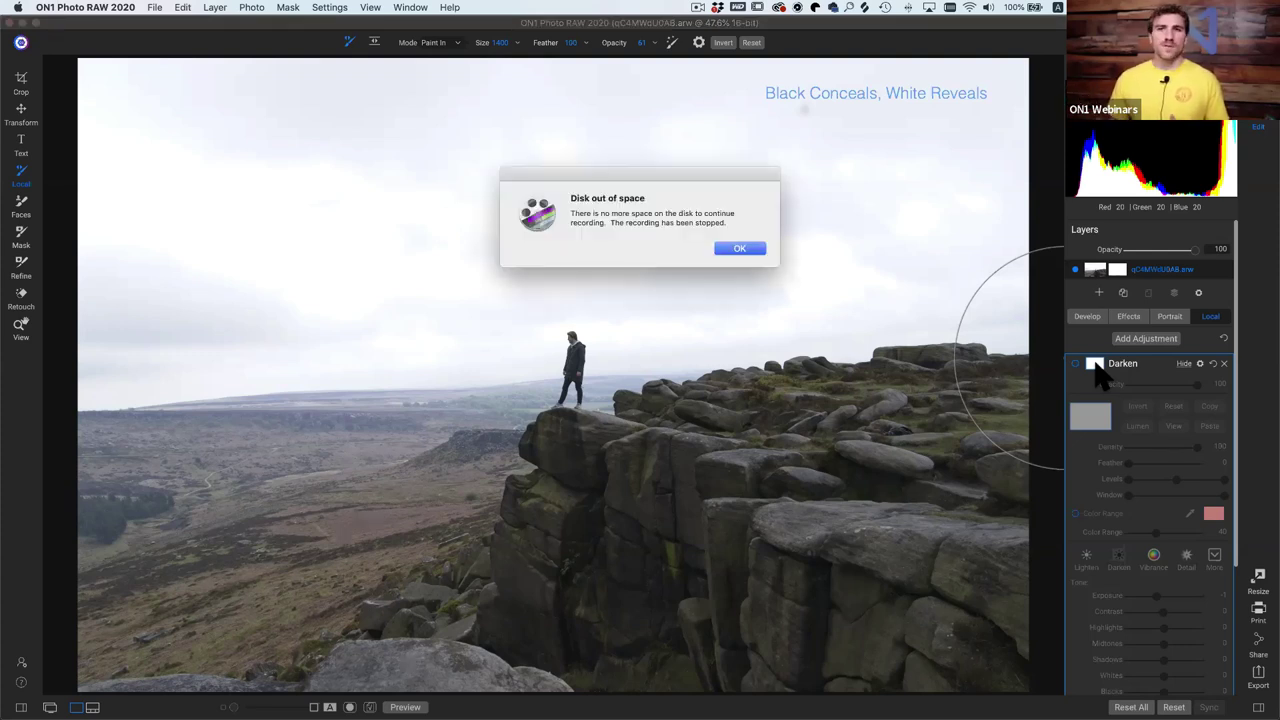
left_click(749, 249)
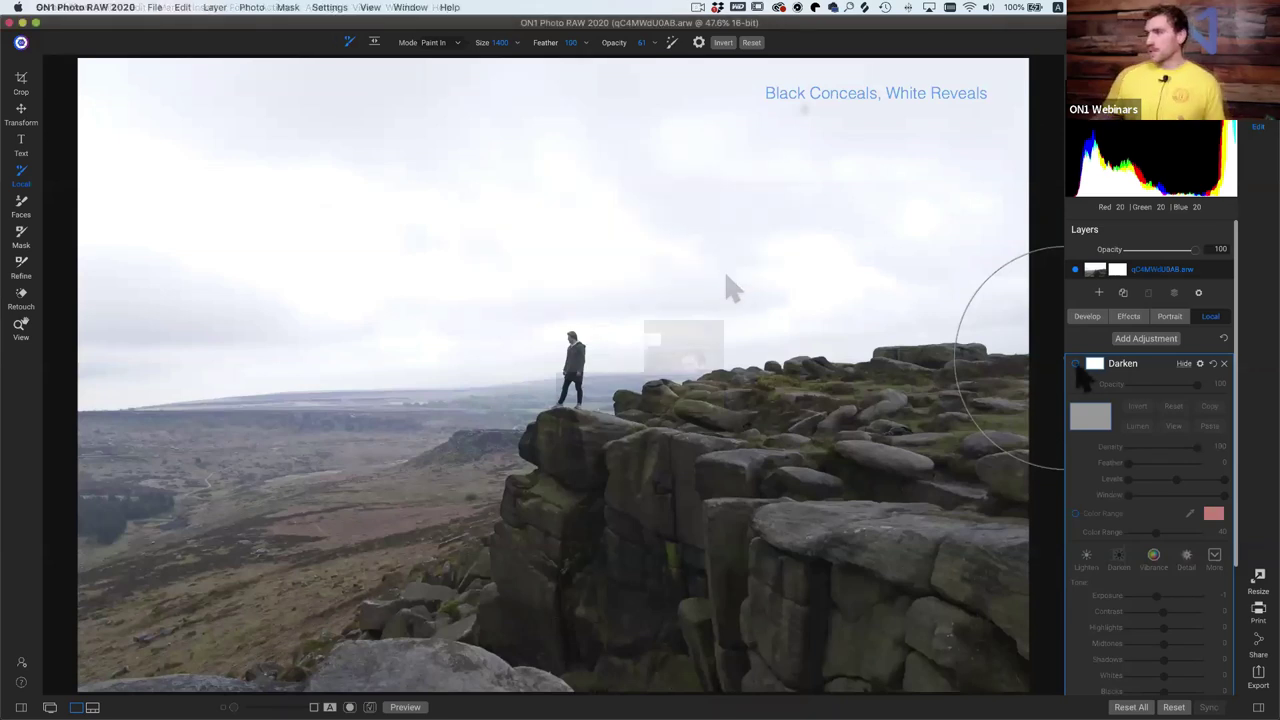
Re-enable Darken, preview its mask, and toggle it off and on to compare.
left_click(1076, 364)
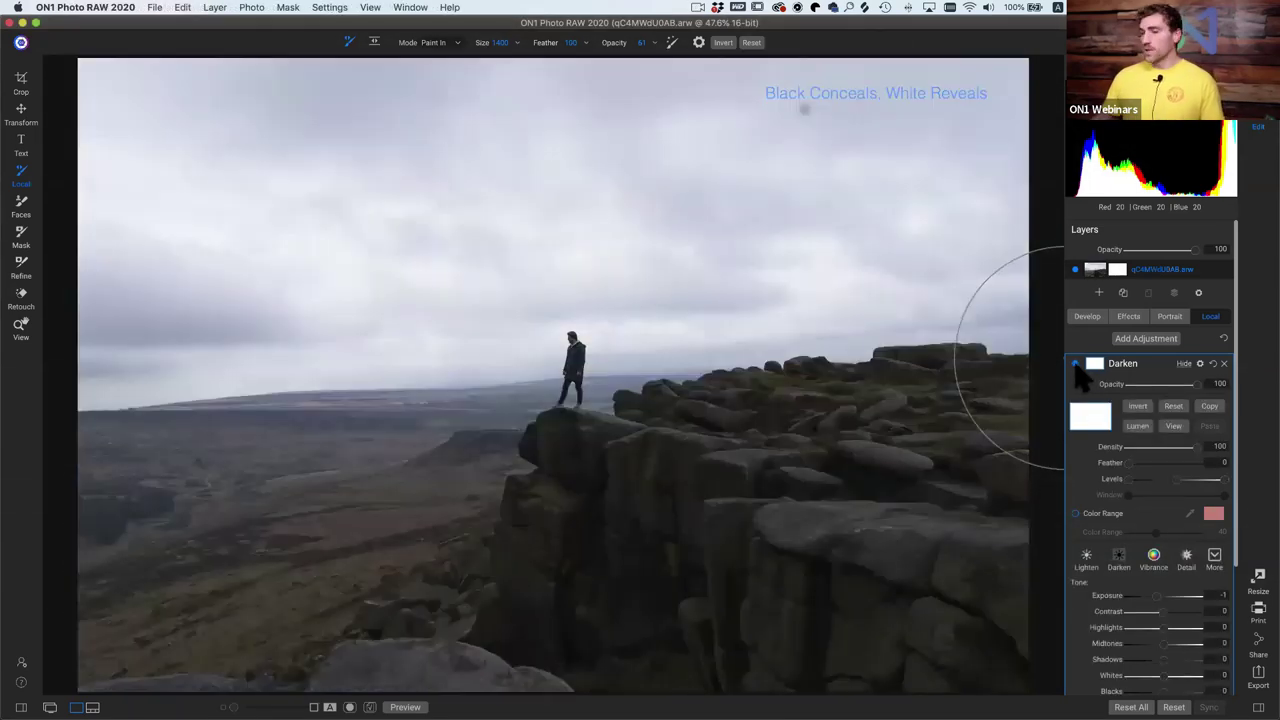
scroll(1078, 370, "down", 2)
left_click(1176, 398)
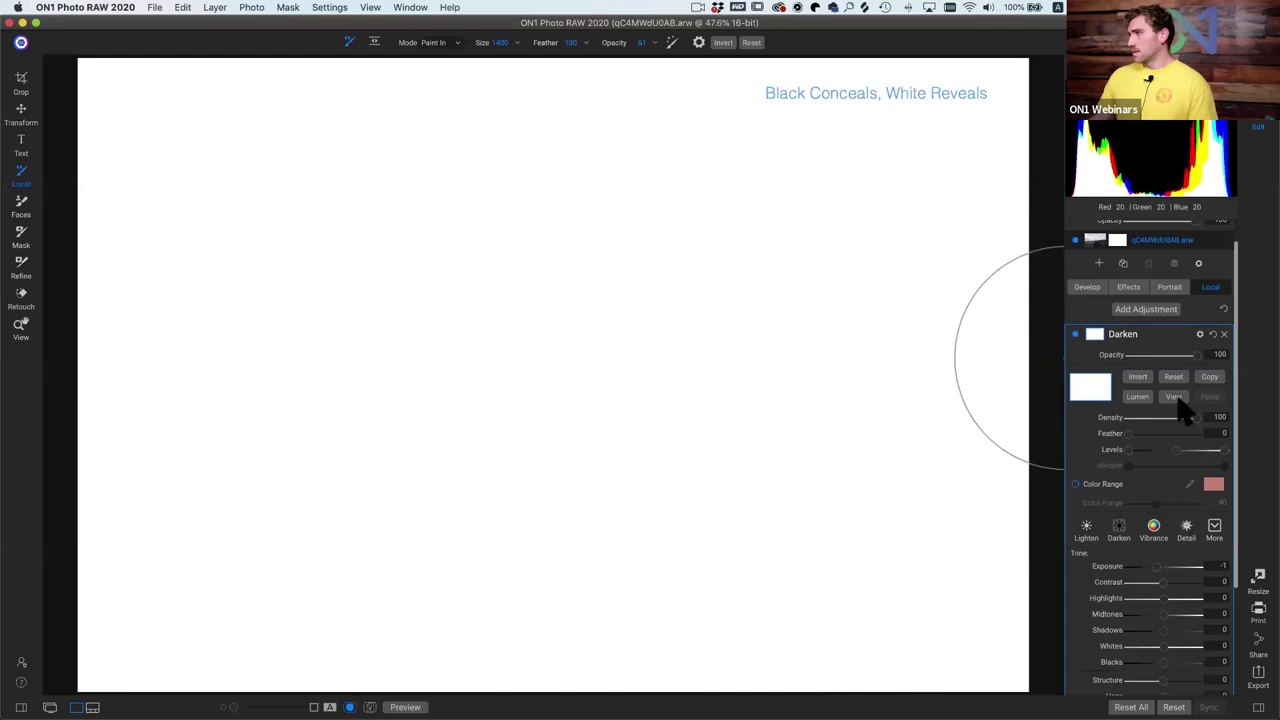
left_click(1176, 398)
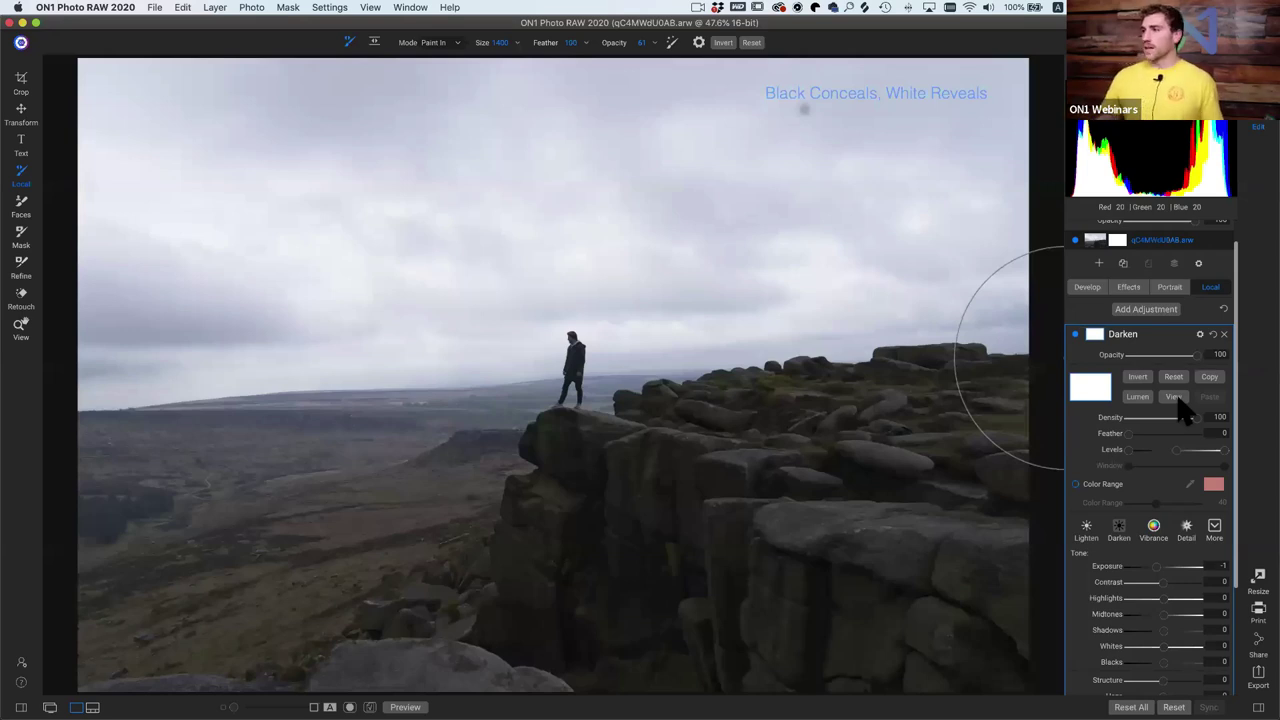
key("space")
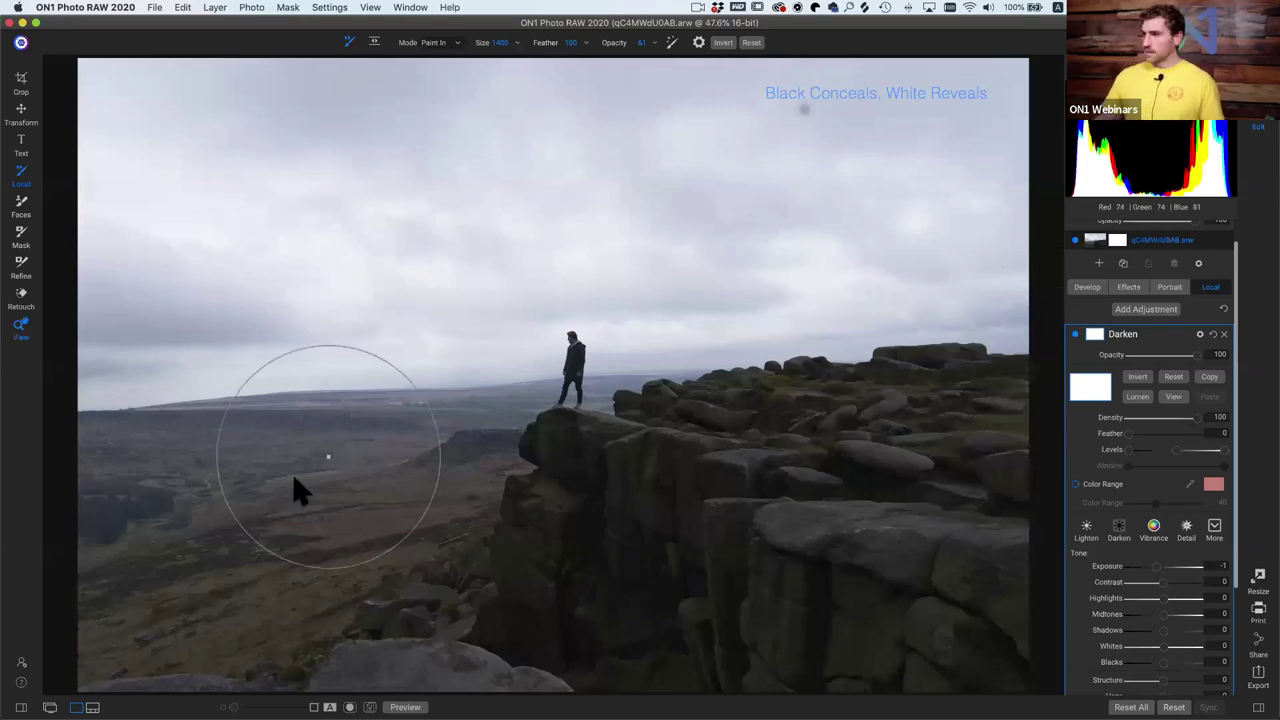
left_click(1076, 335)
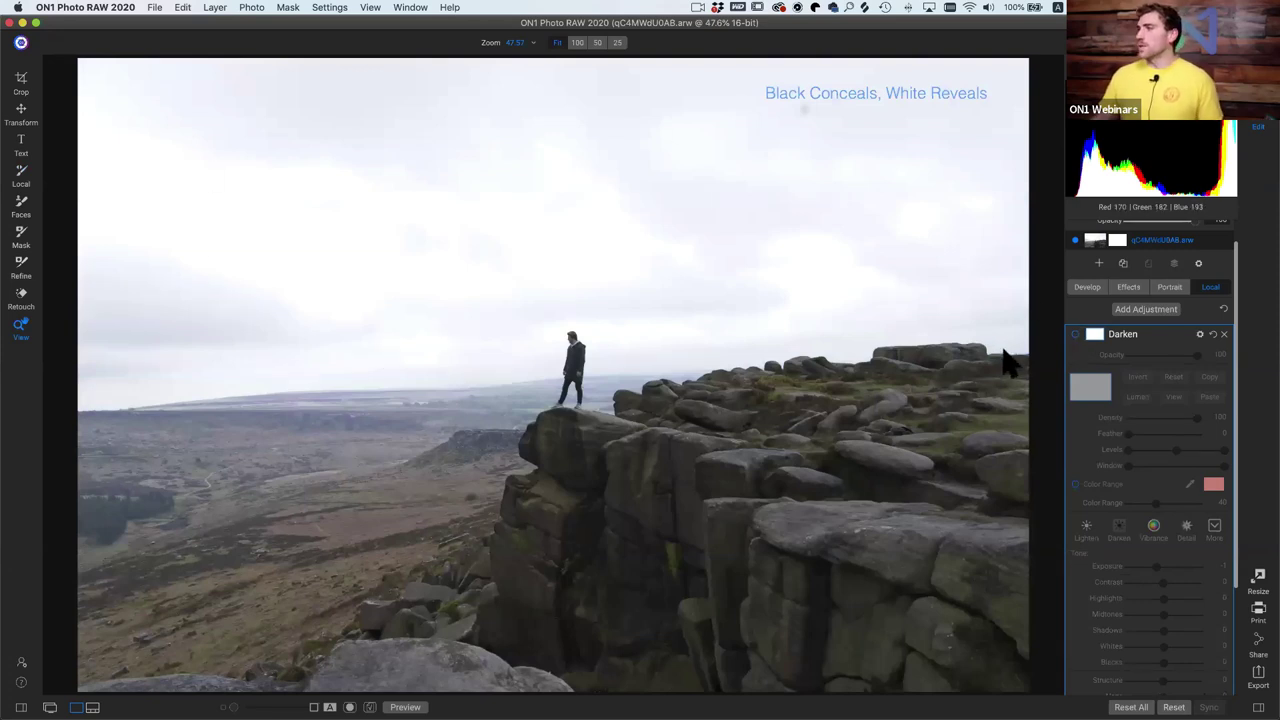
left_click(1076, 335)
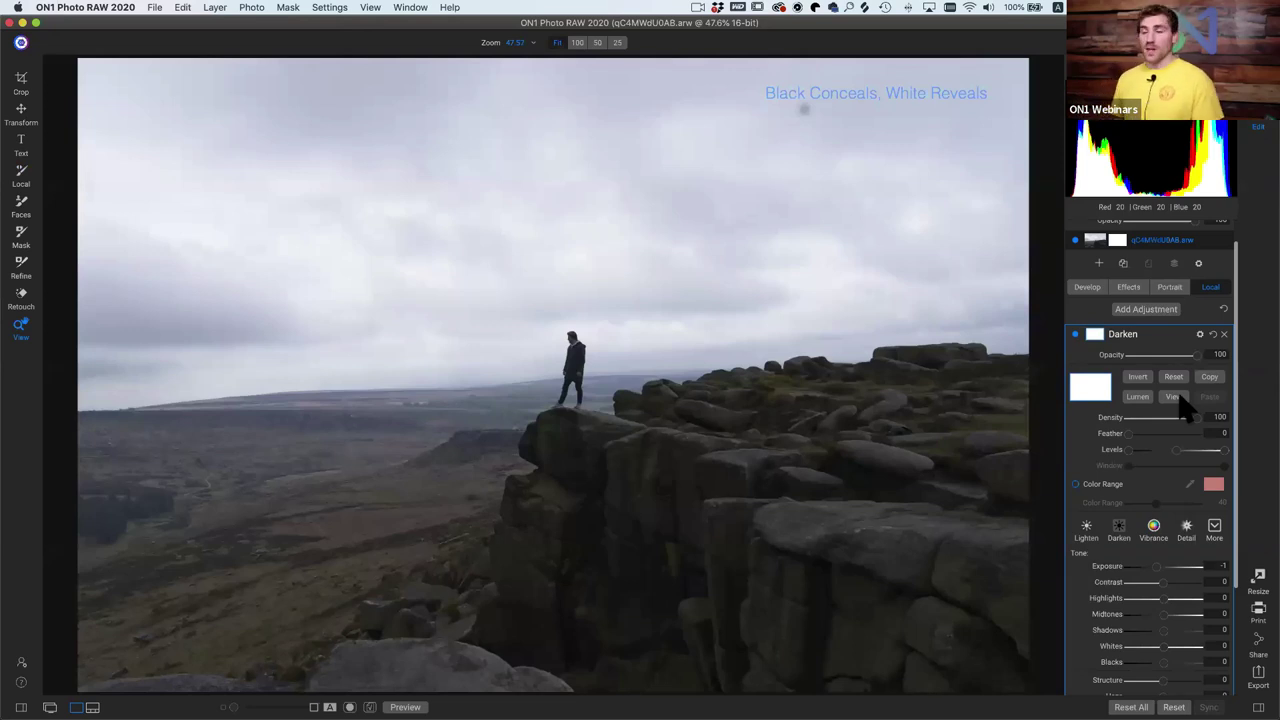
Invert the Darken mask to black, check it in View, and compare Darken off and on.
left_click(1145, 377)
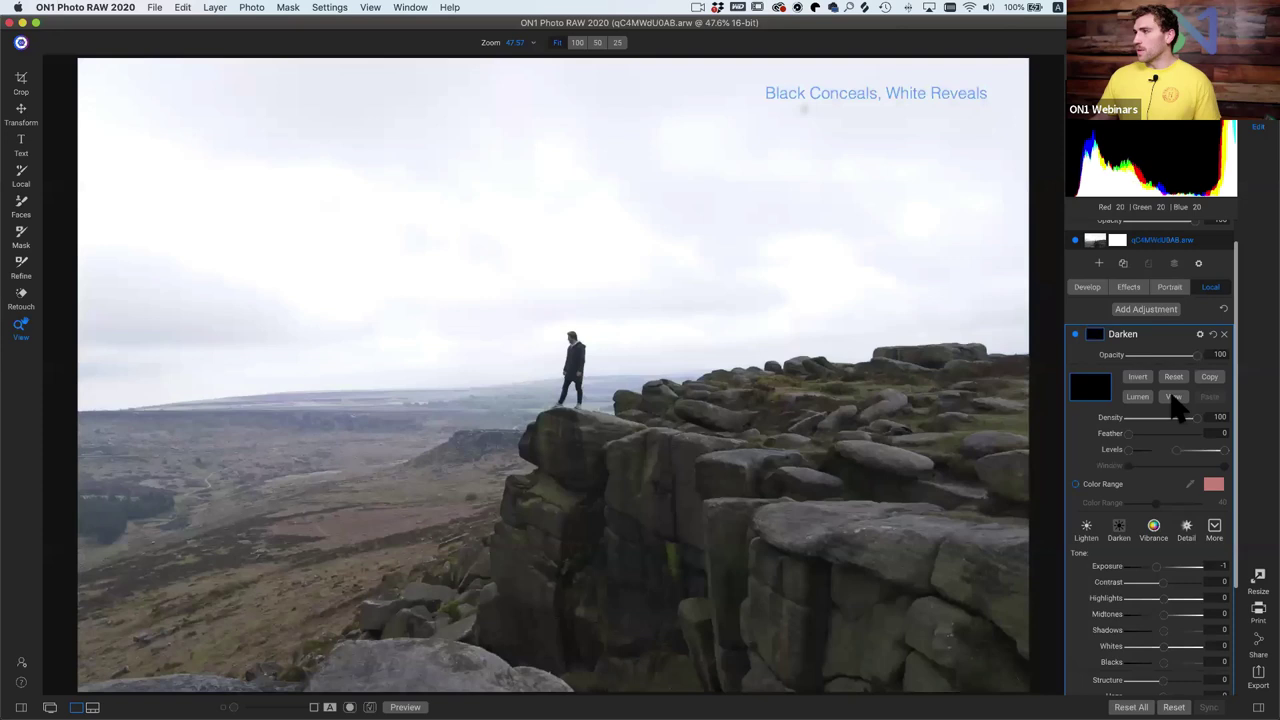
left_click(1173, 396)
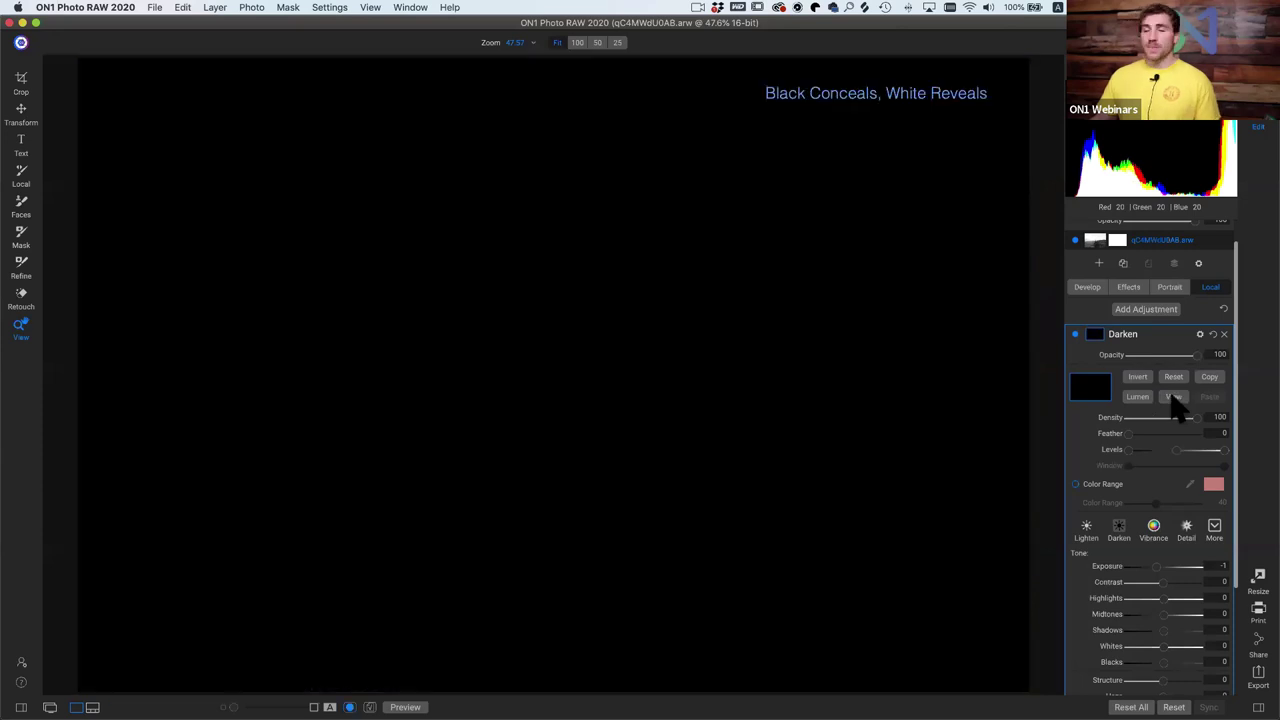
left_click(1175, 398)
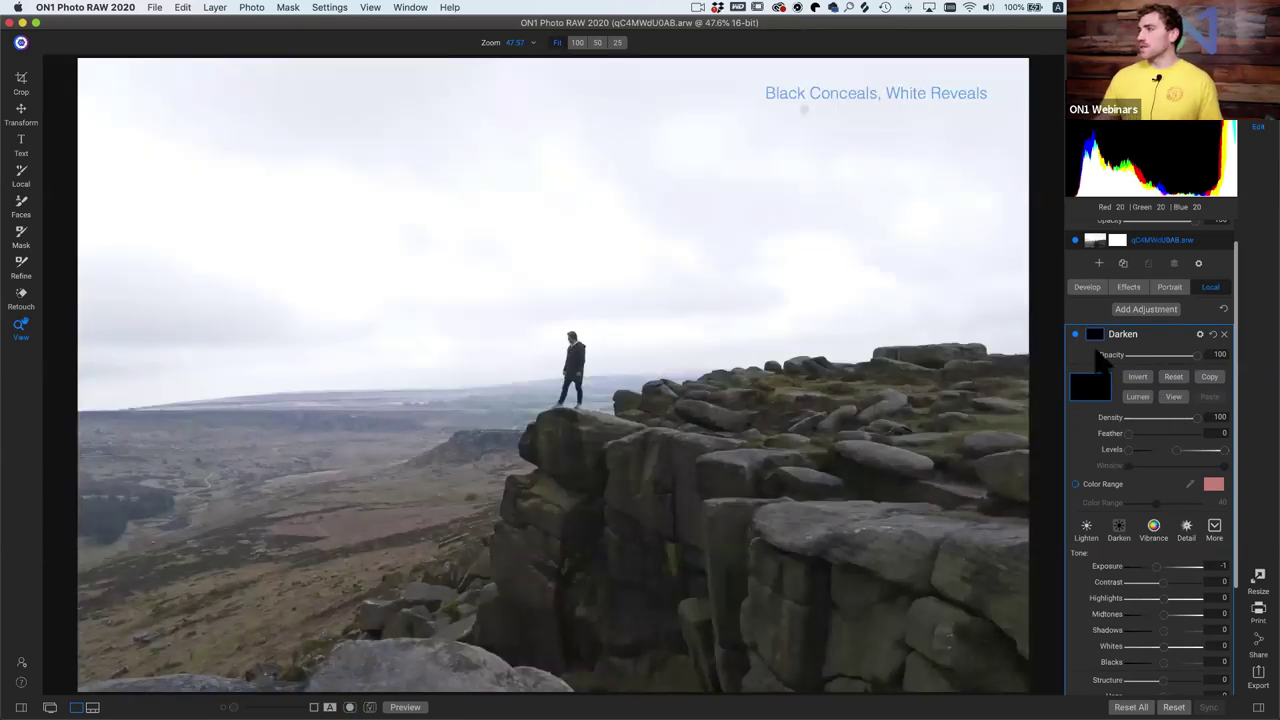
left_click(1075, 335)
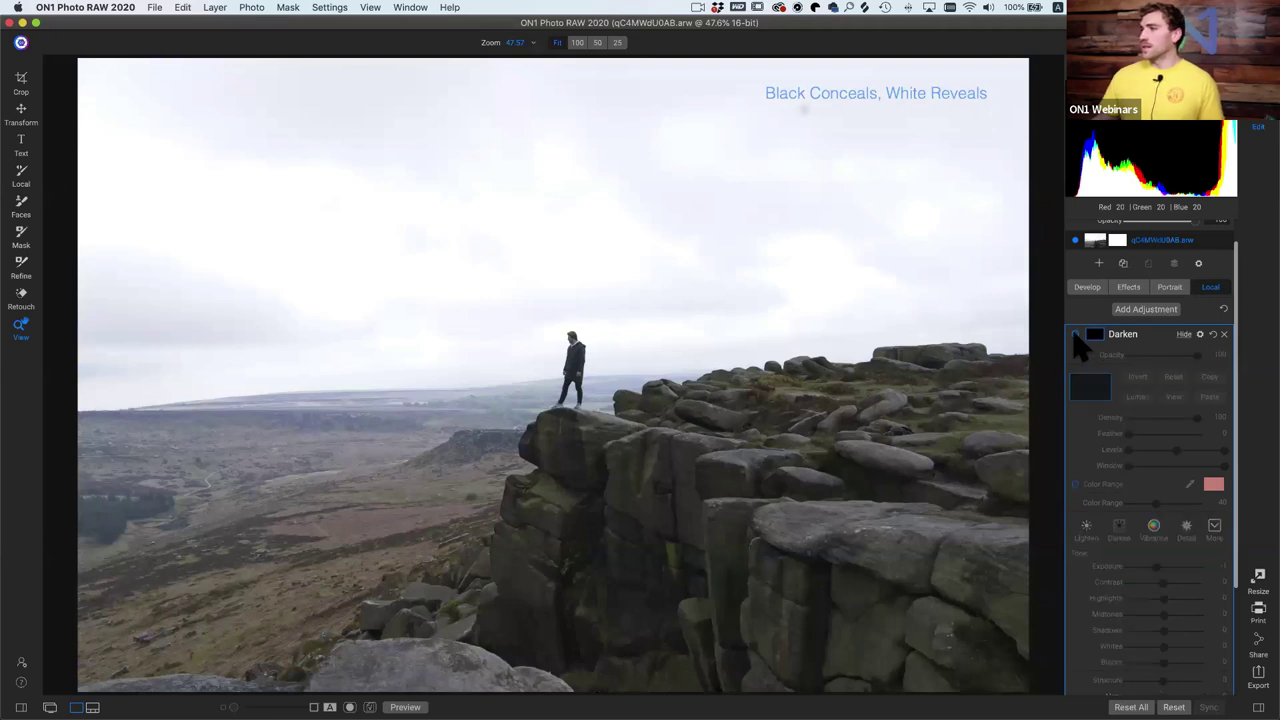
left_click(1075, 335)
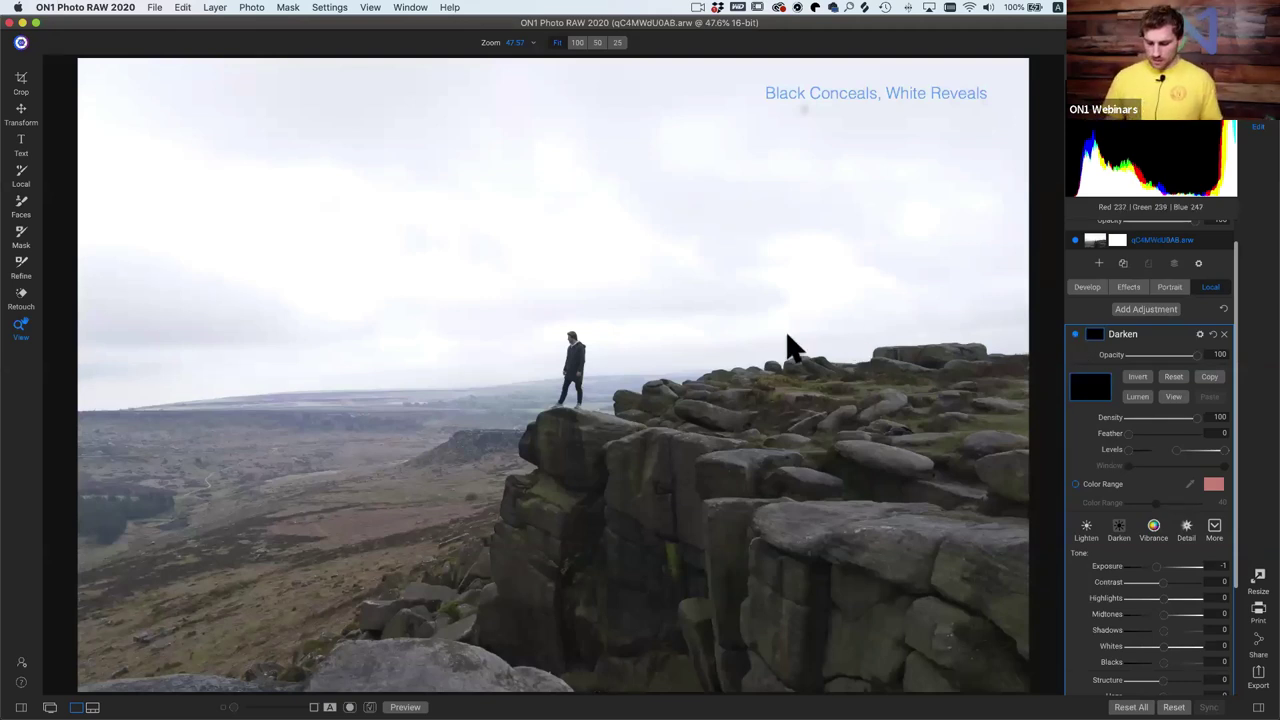
Pick up the mask brush at opacity 100 and keep it in Paint In mode.
key("k")
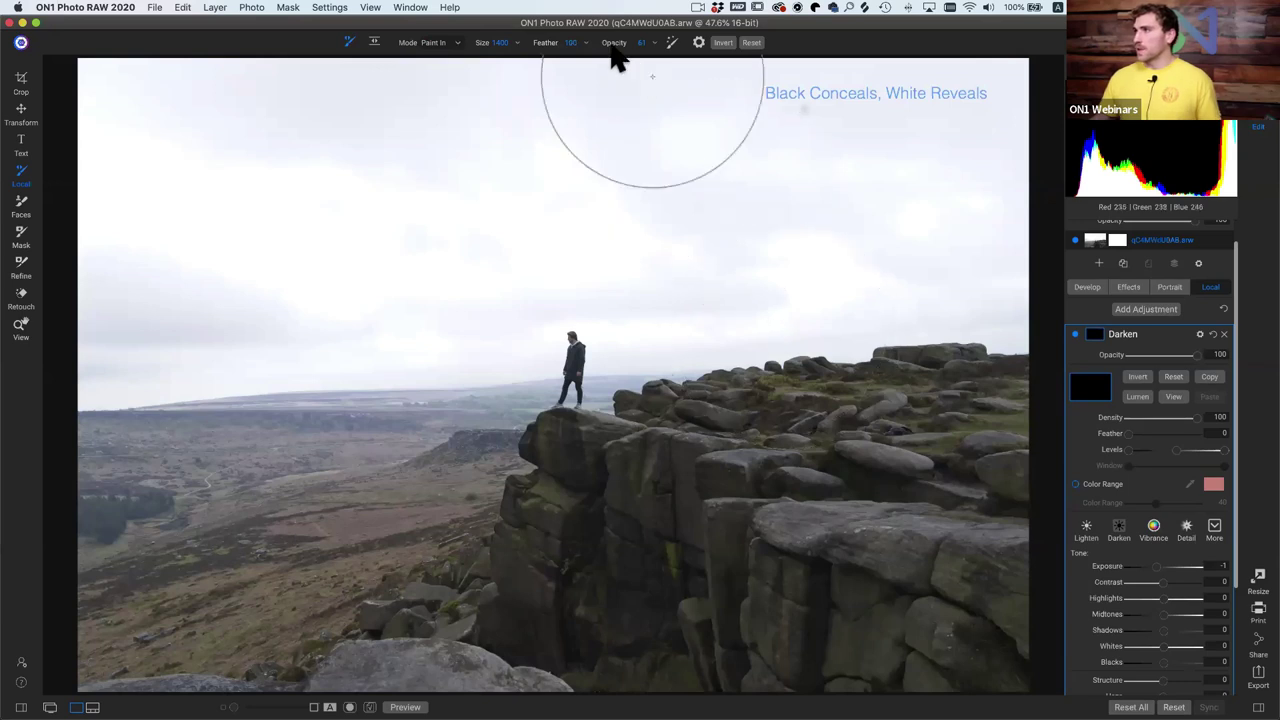
left_click_drag(643, 50, 728, 57)
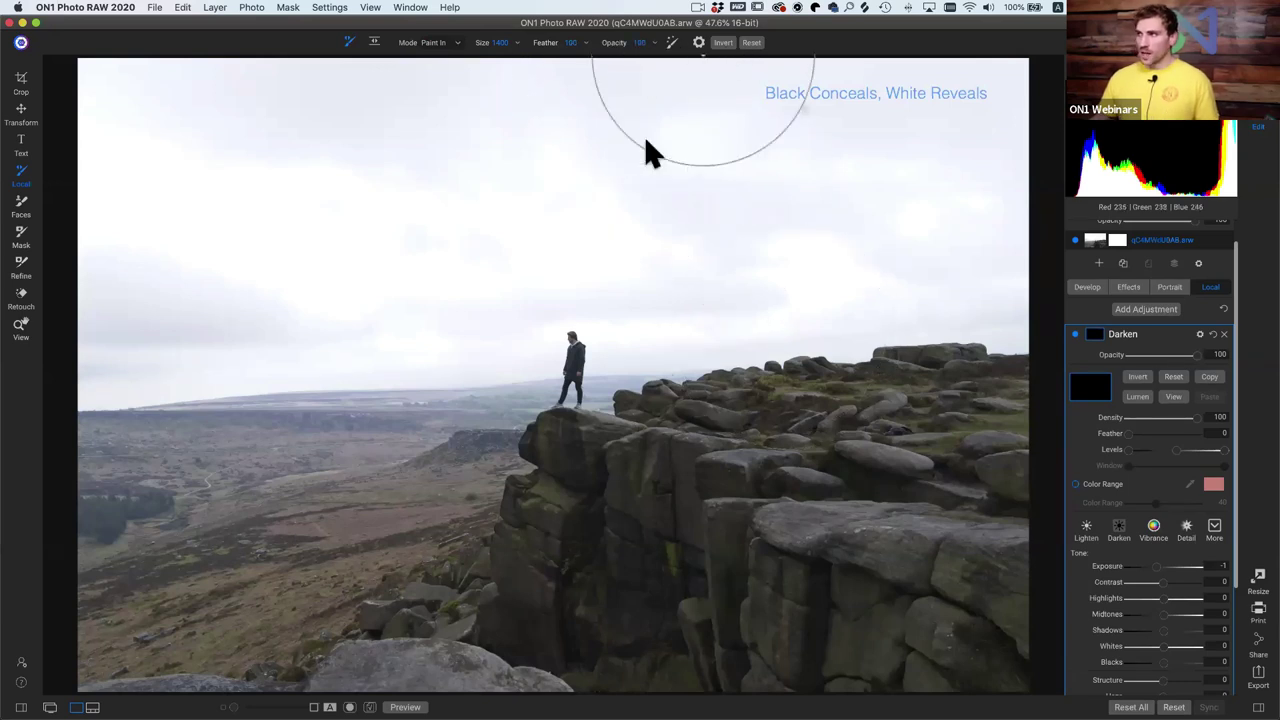
key("bracketleft")
key("bracketleft")
key("bracketleft")
key("bracketleft")
key("bracketleft")
key("bracketleft")
key("bracketleft")
key("bracketleft")
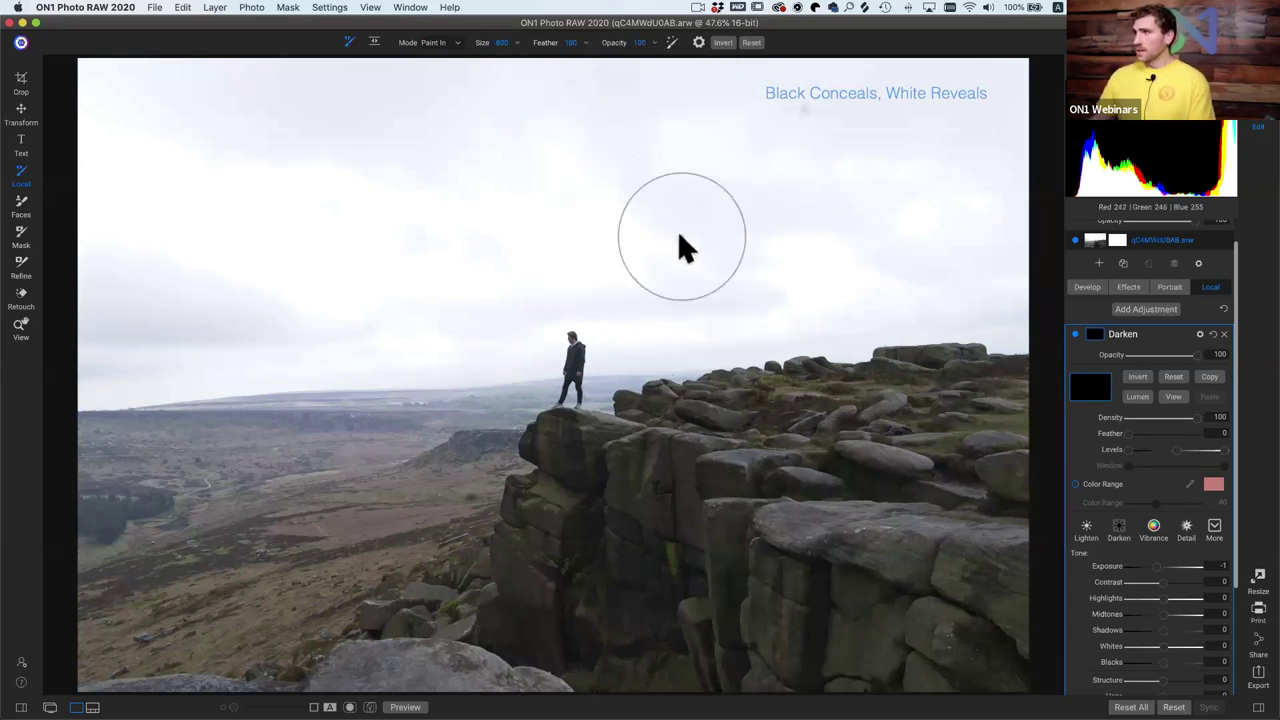
key("bracketright")
key("bracketright")
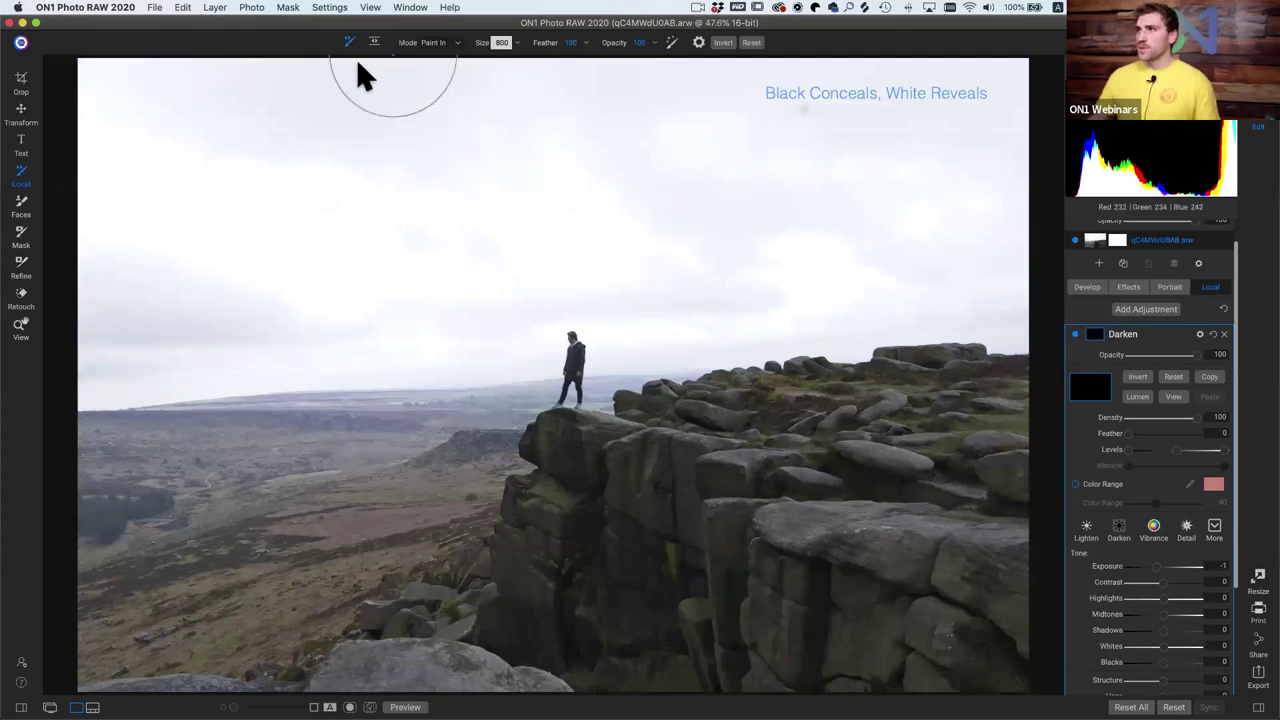
left_click(448, 43)
left_click(443, 64)
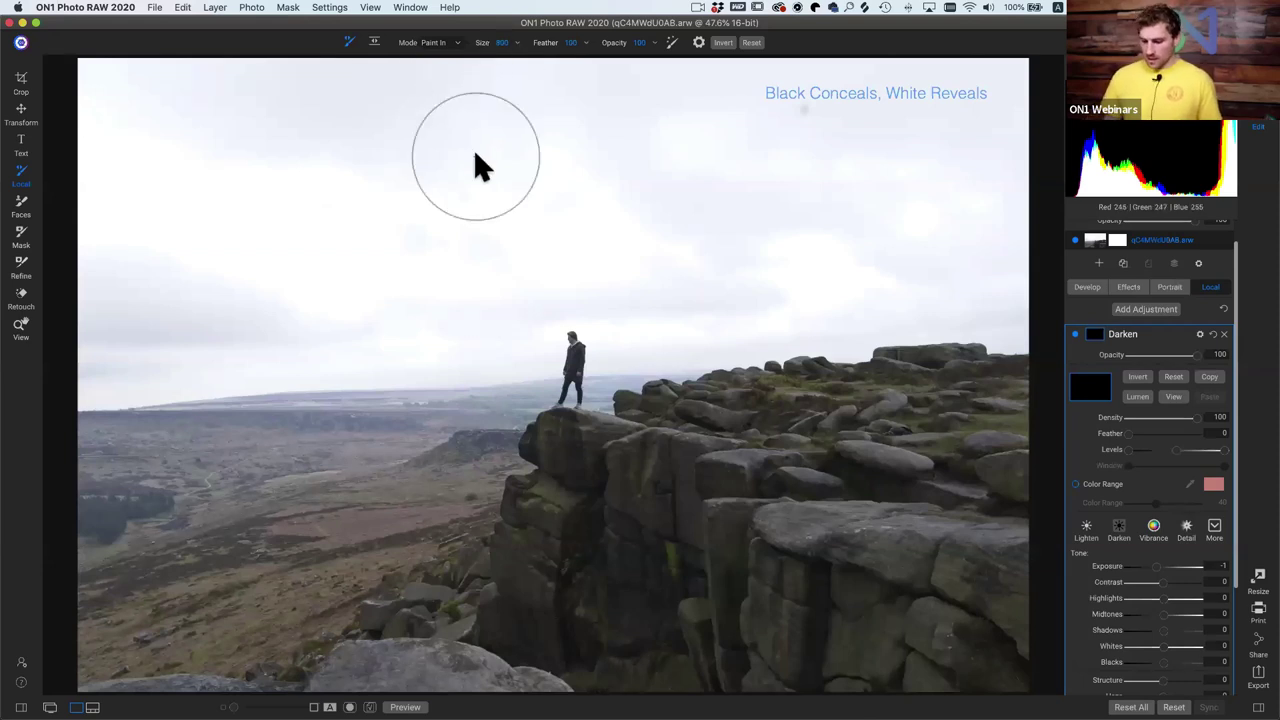
Resize the brush with the bracket keys, ending at size 1100.
key("bracketright")
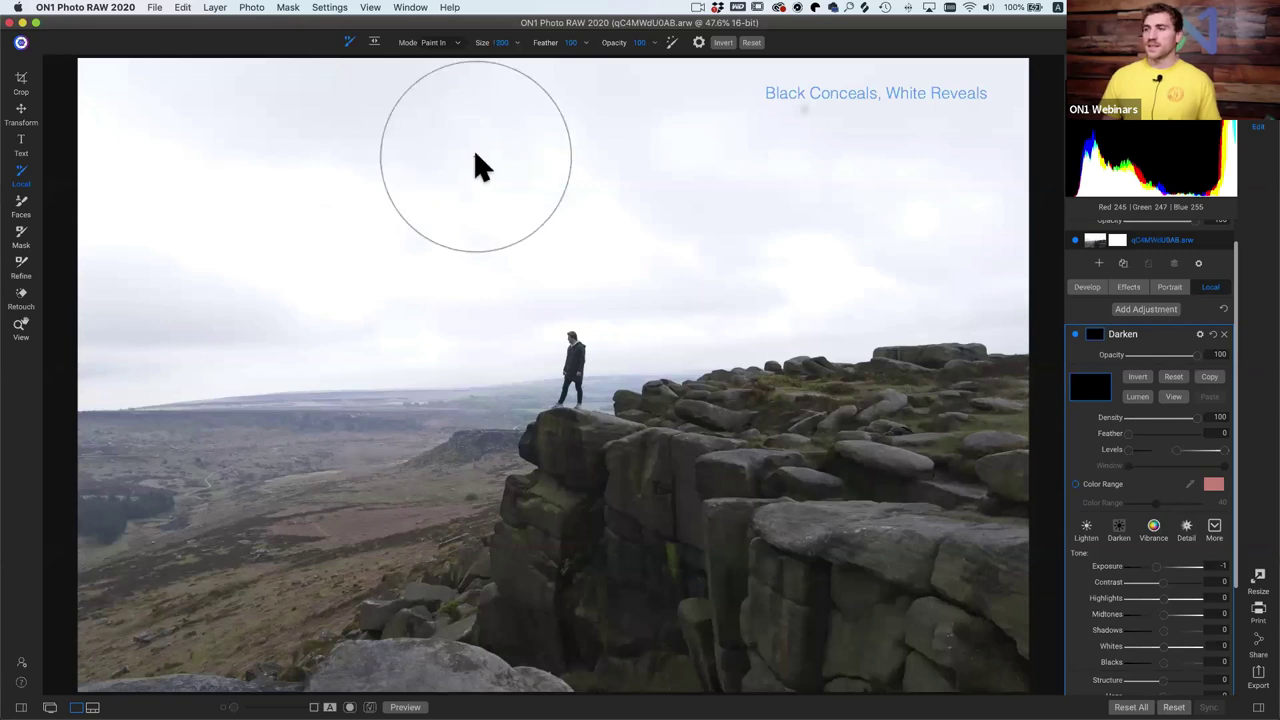
key("bracketleft")
key("bracketleft")
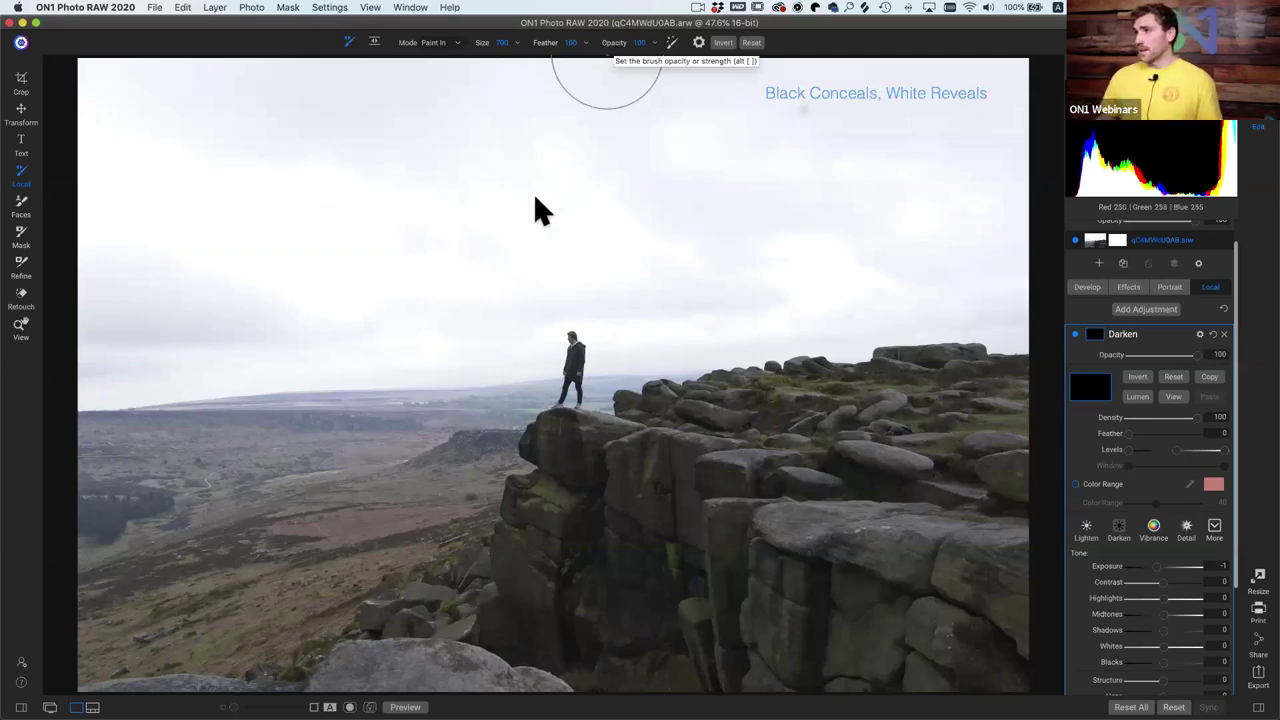
key("bracketright")
key("bracketright")
key("bracketright")
key("bracketright")
key("bracketright")
key("bracketright")
key("bracketright")
key("bracketright")
key("bracketright")
key("bracketright")
key("bracketright")
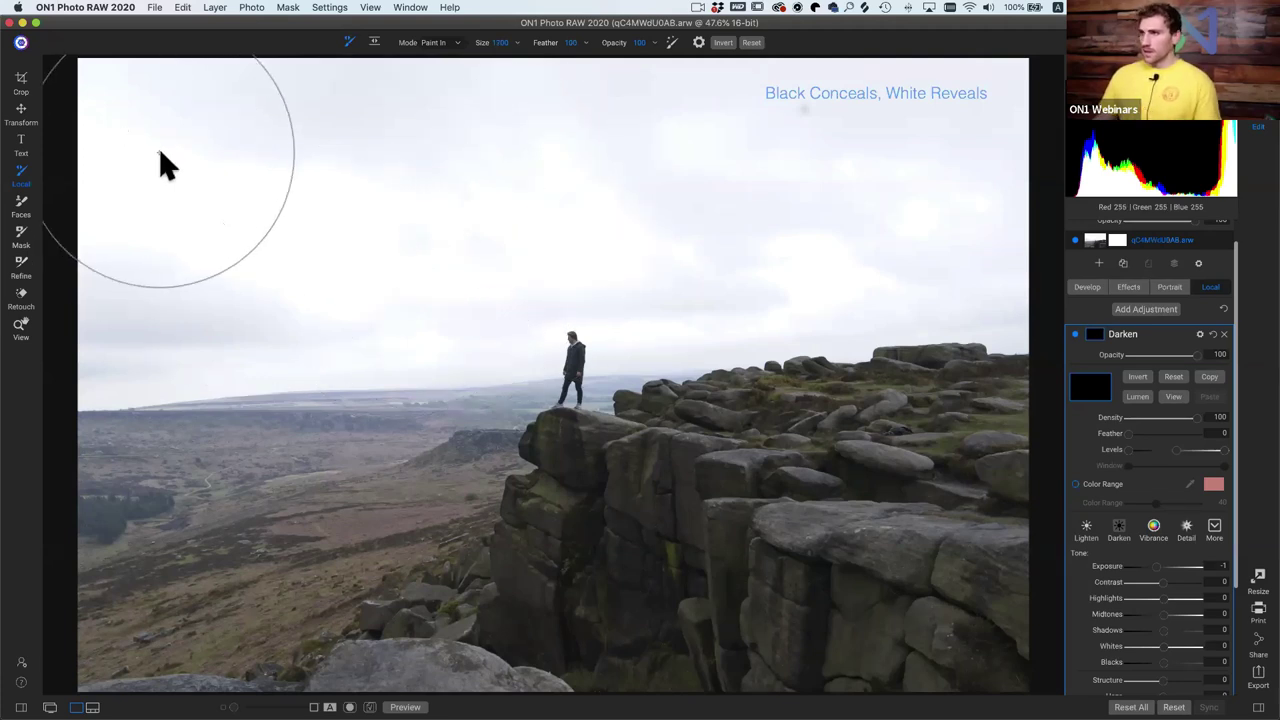
Paint the Darken effect across the upper sky and display its black-and-white mask.
mouse_move(144, 131)
left_mouse_down()
mouse_move(314, 135)
mouse_move(162, 90)
mouse_move(139, 105)
mouse_move(131, 220)
mouse_move(165, 168)
mouse_move(594, 115)
mouse_move(391, 138)
mouse_move(603, 117)
mouse_move(393, 141)
mouse_move(612, 120)
mouse_move(696, 173)
mouse_move(677, 162)
mouse_move(914, 129)
mouse_move(1017, 216)
mouse_move(940, 237)
mouse_move(668, 161)
mouse_move(307, 145)
mouse_move(130, 200)
mouse_move(94, 255)
mouse_move(90, 304)
mouse_move(558, 240)
mouse_move(402, 273)
mouse_move(762, 256)
mouse_move(956, 198)
mouse_move(953, 227)
mouse_move(975, 218)
mouse_move(991, 163)
left_mouse_up()
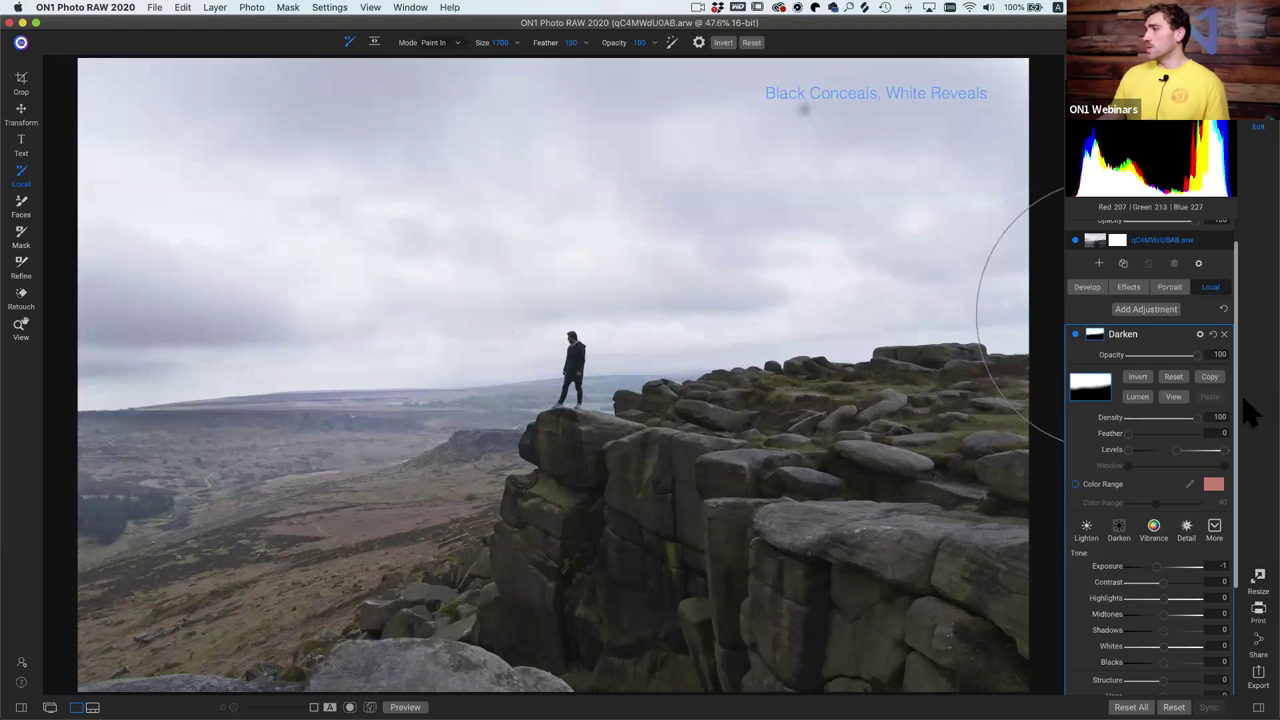
left_click(1177, 396)
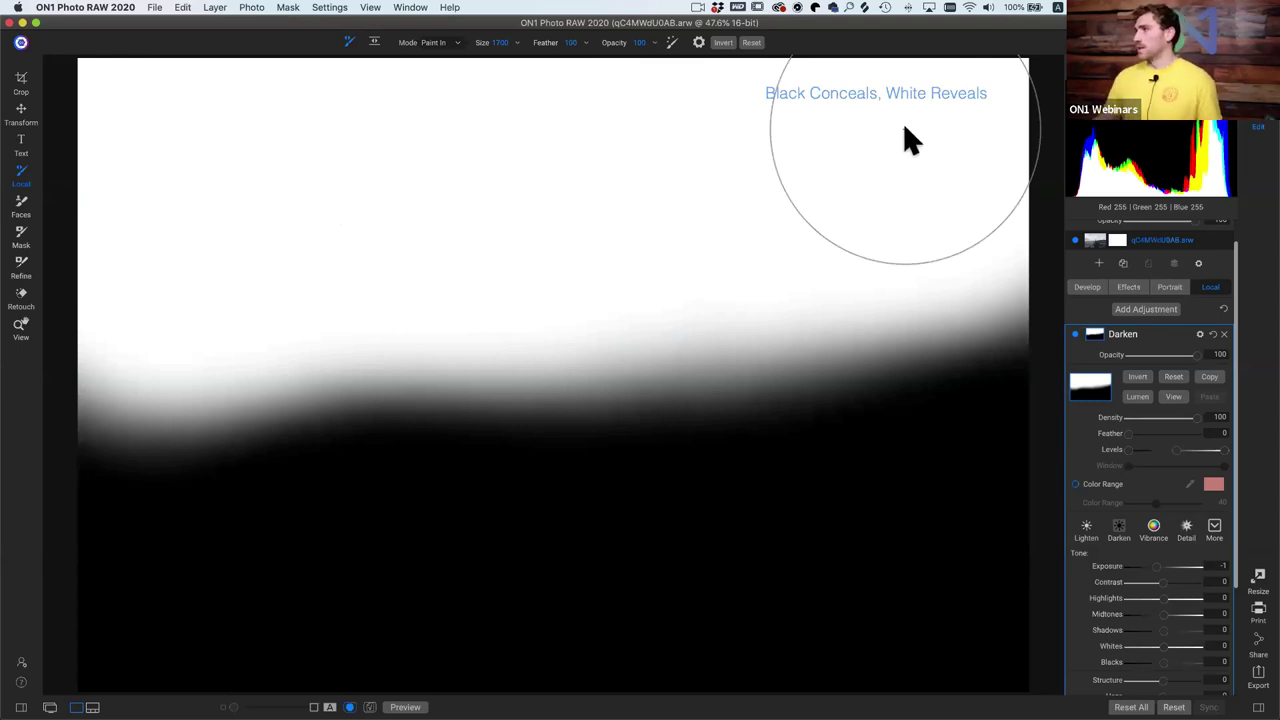
Invert the Darken mask onto the foreground and back, checking it in mask view.
left_click(1177, 398)
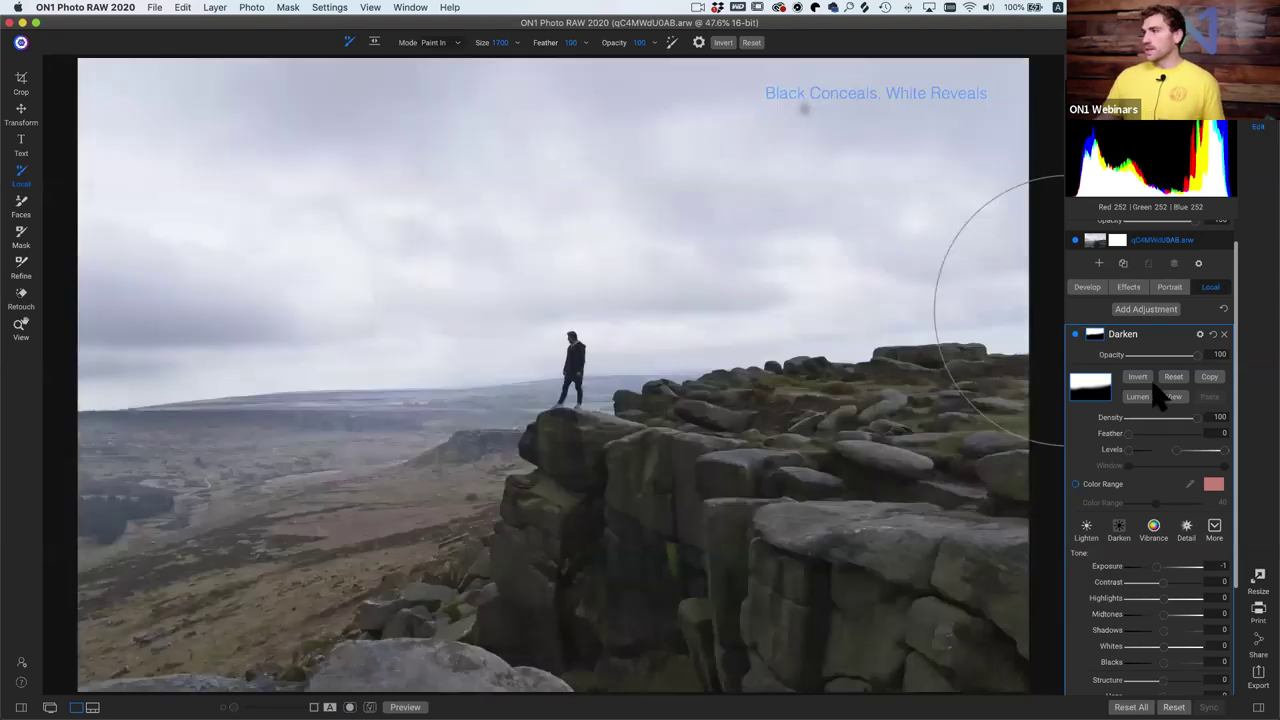
left_click(1138, 378)
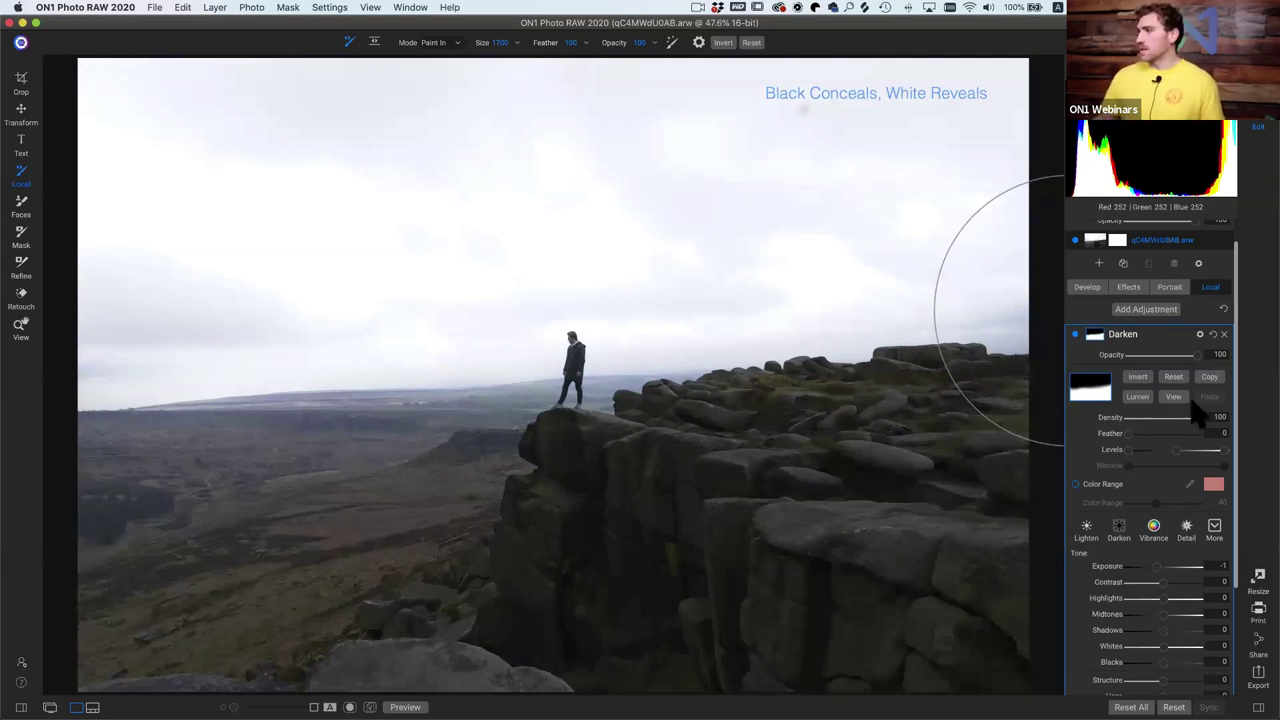
left_click(1177, 400)
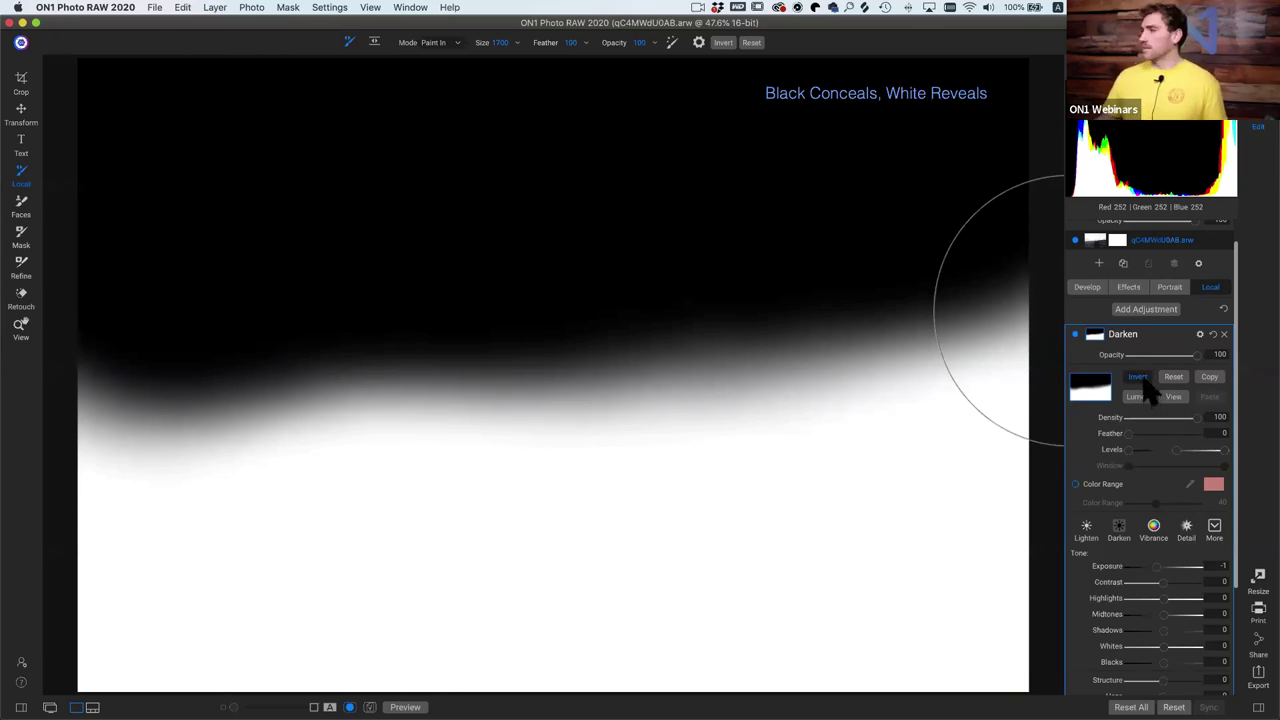
left_click(1146, 384)
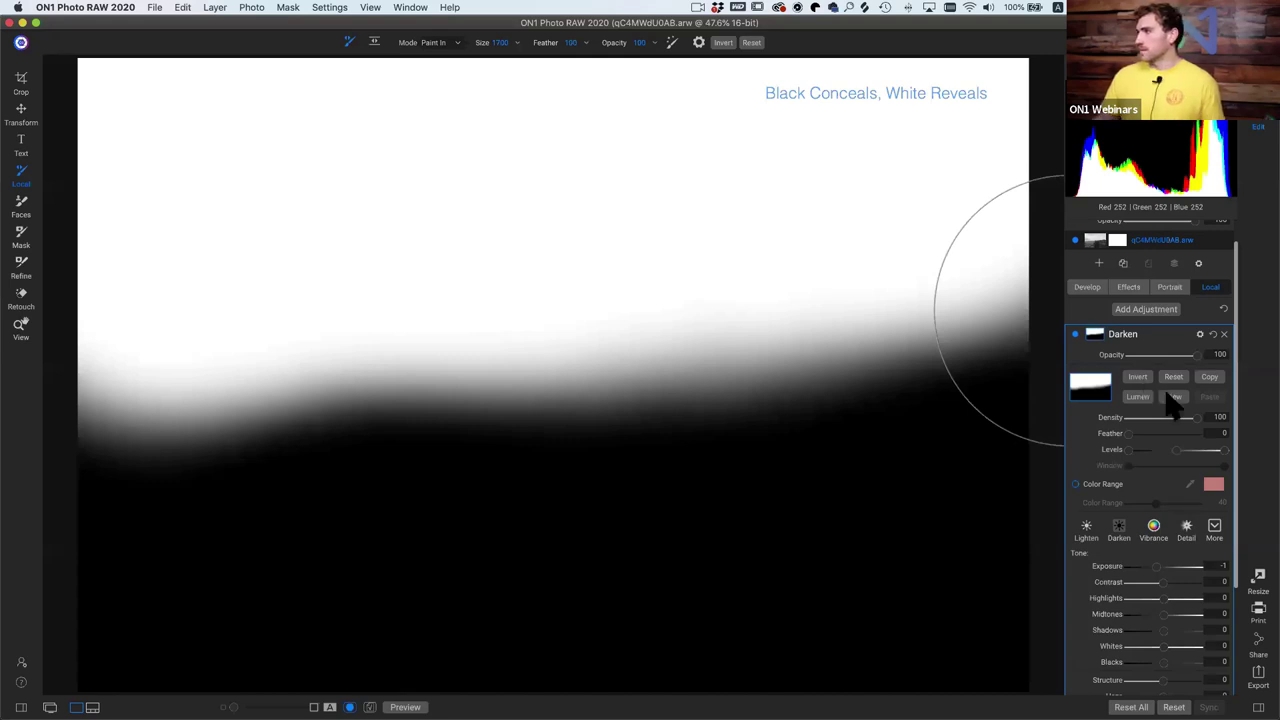
left_click(1171, 401)
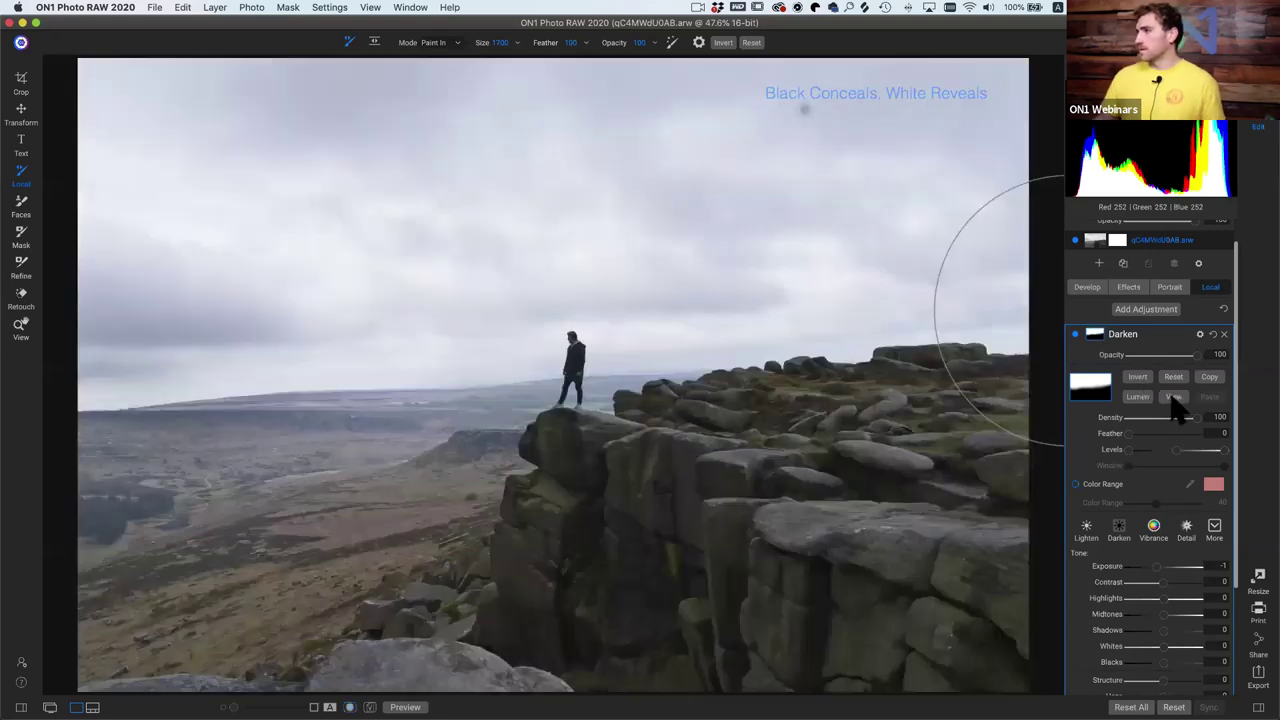
Toggle the Darken adjustment off and on to compare, then delete it.
left_click(1077, 337)
left_click(1077, 337)
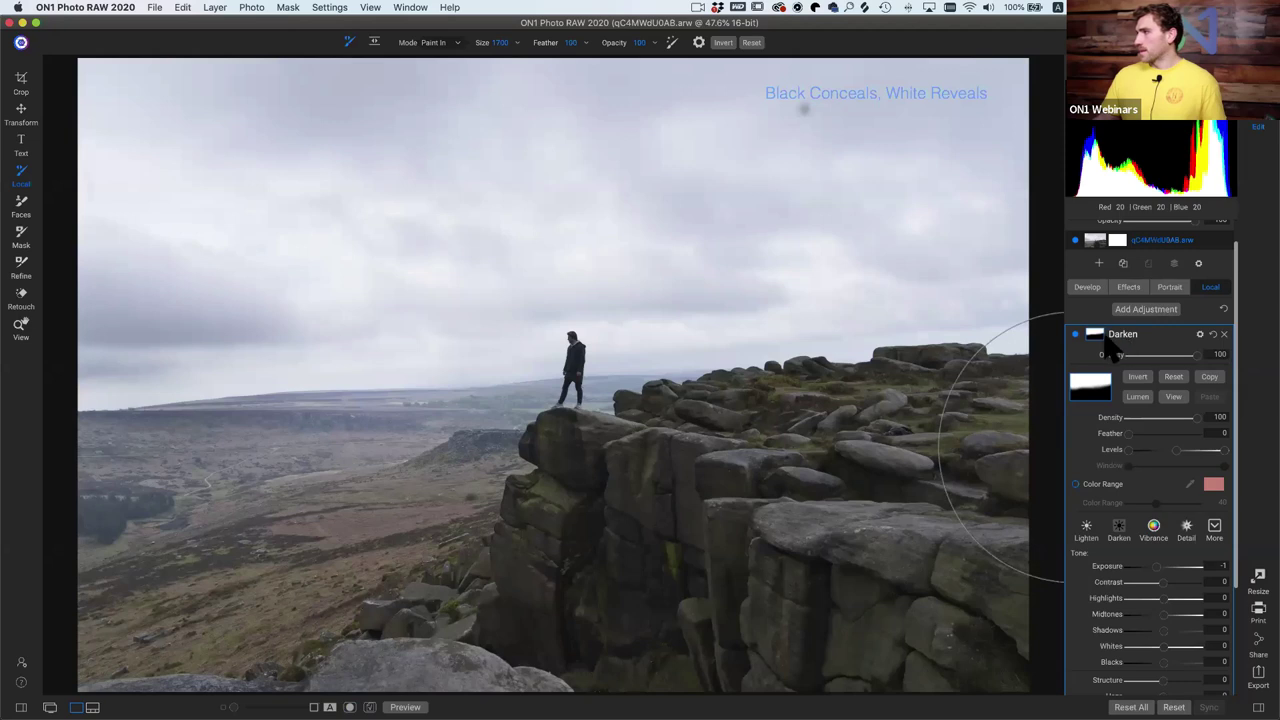
left_click(1225, 334)
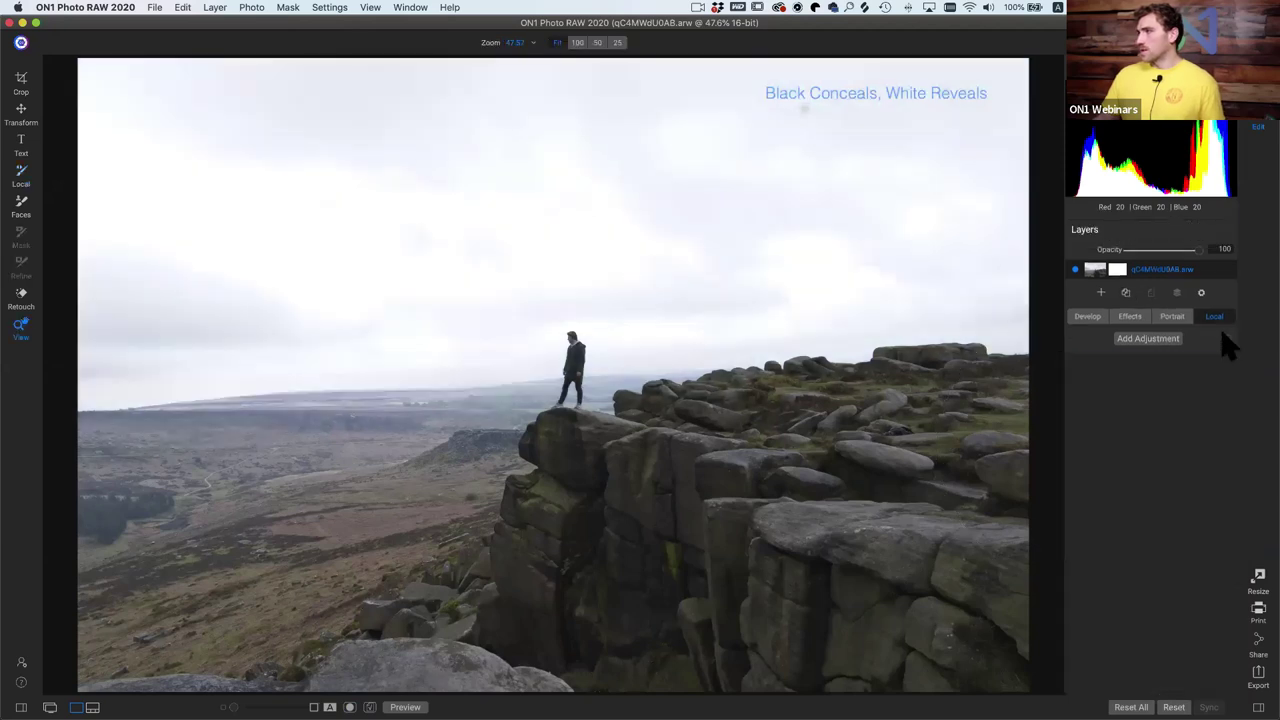
Add a Dynamic Contrast filter under Effects and apply its Surreal preset.
left_click(1132, 317)
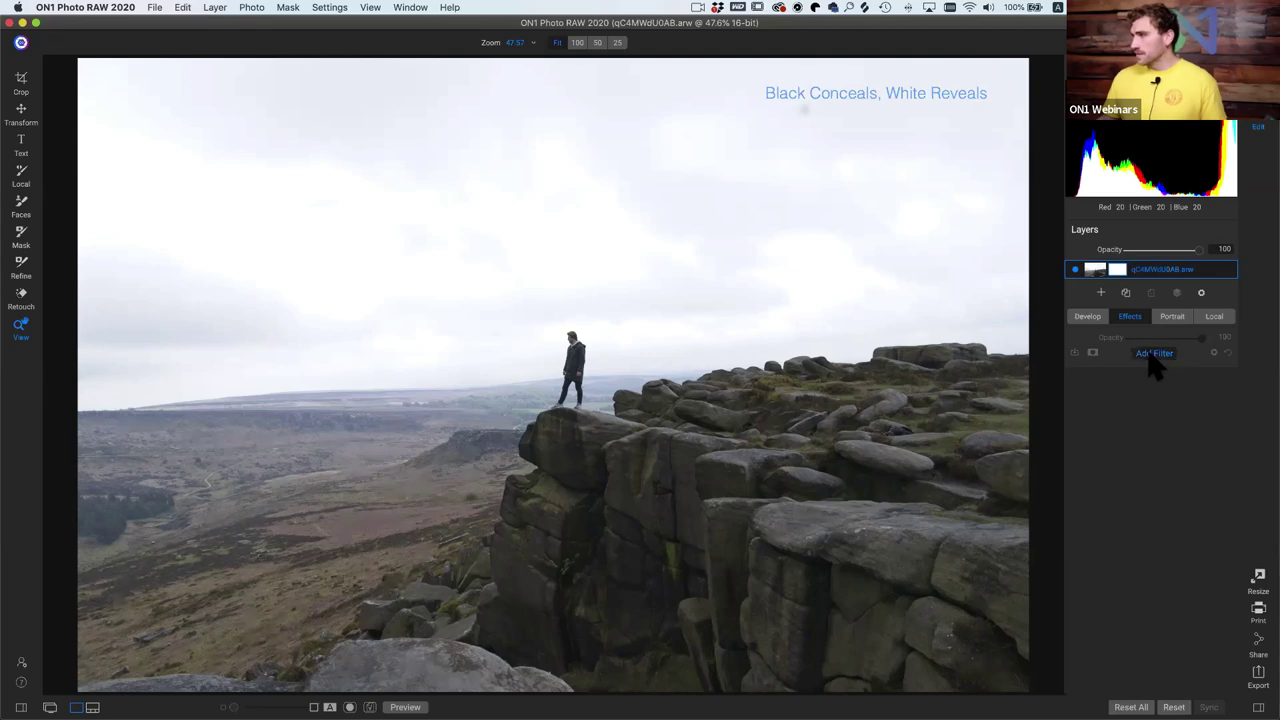
left_click(1155, 355)
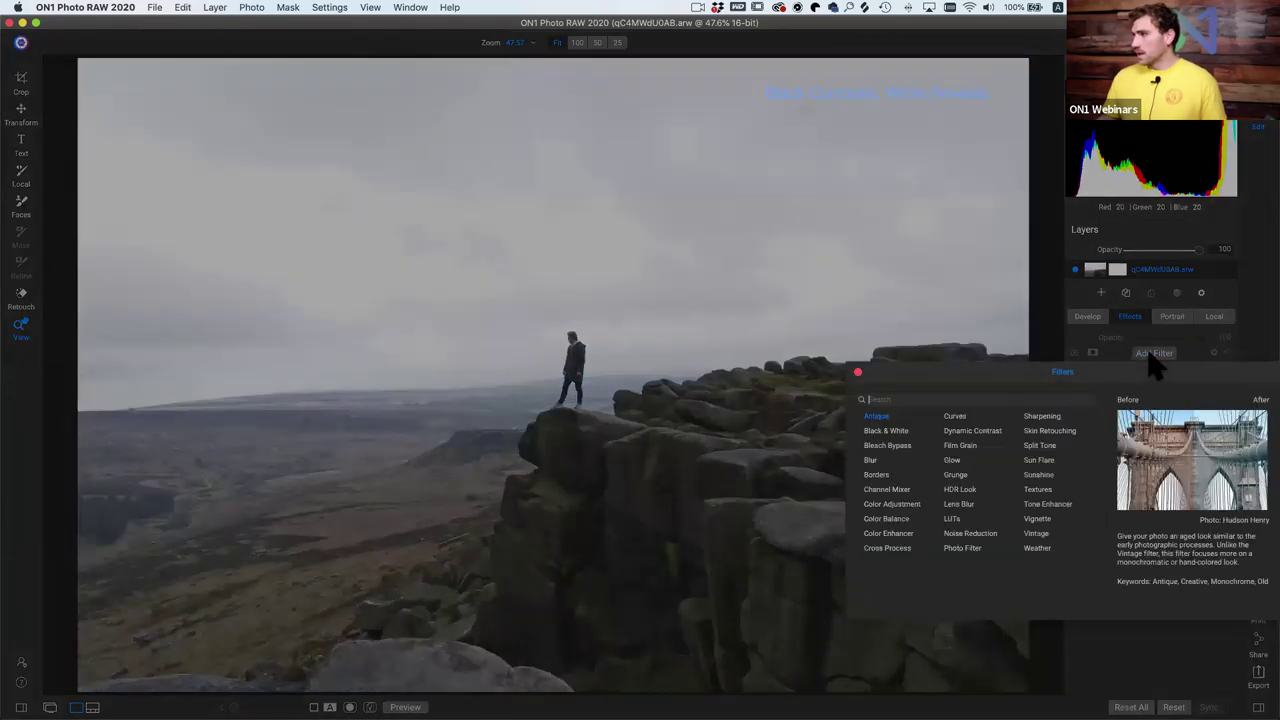
left_click(975, 431)
left_click(1131, 428)
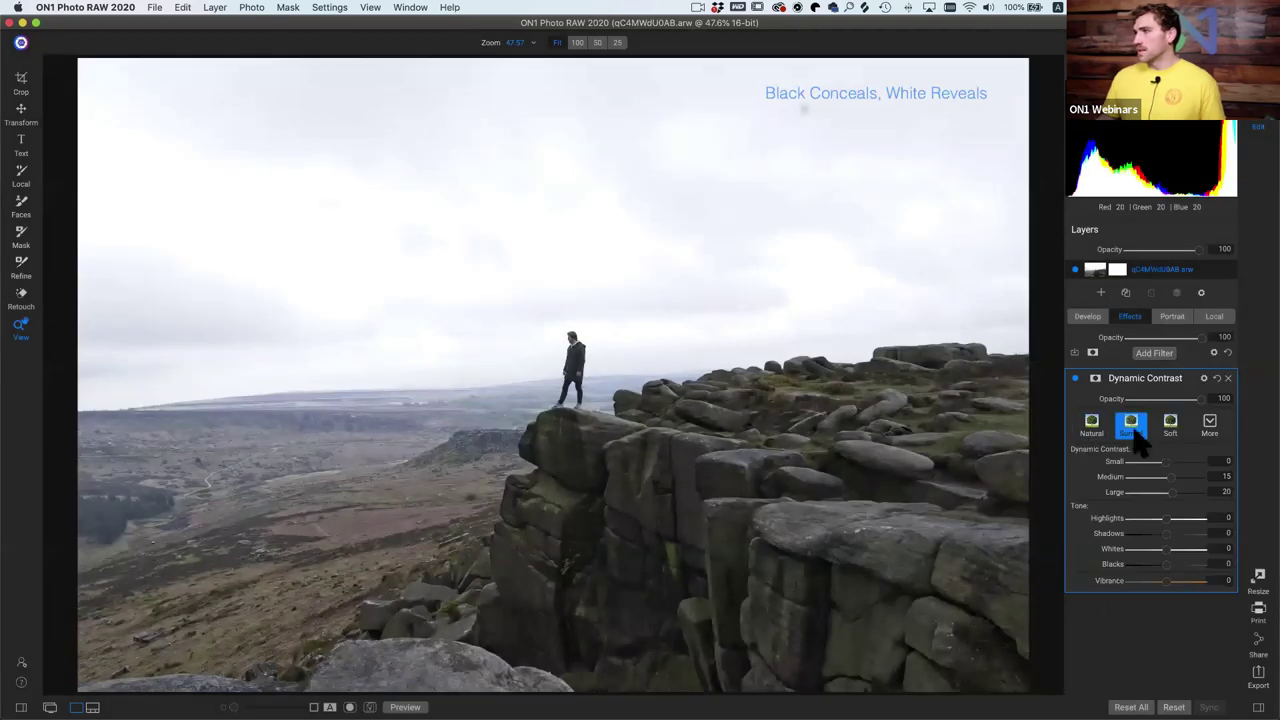
Remove the Dynamic Contrast filter and add a Black & White filter instead.
left_click(1229, 379)
left_click(1154, 353)
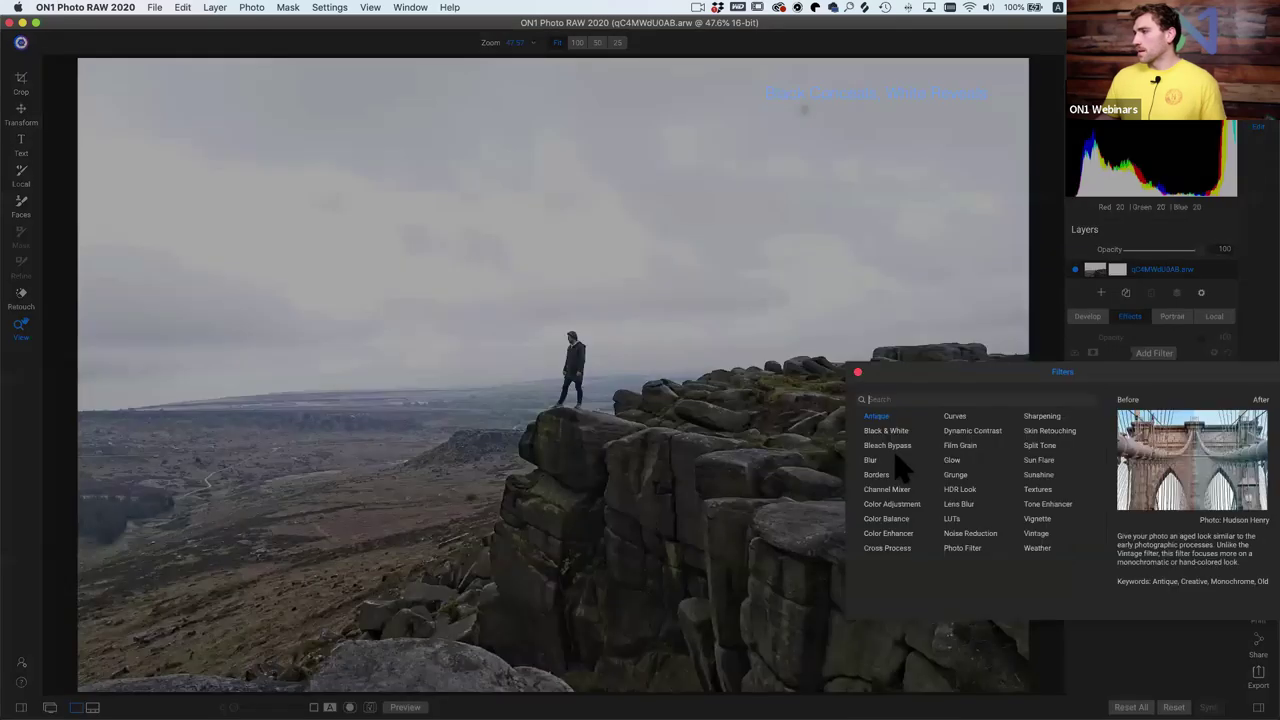
left_click(912, 447)
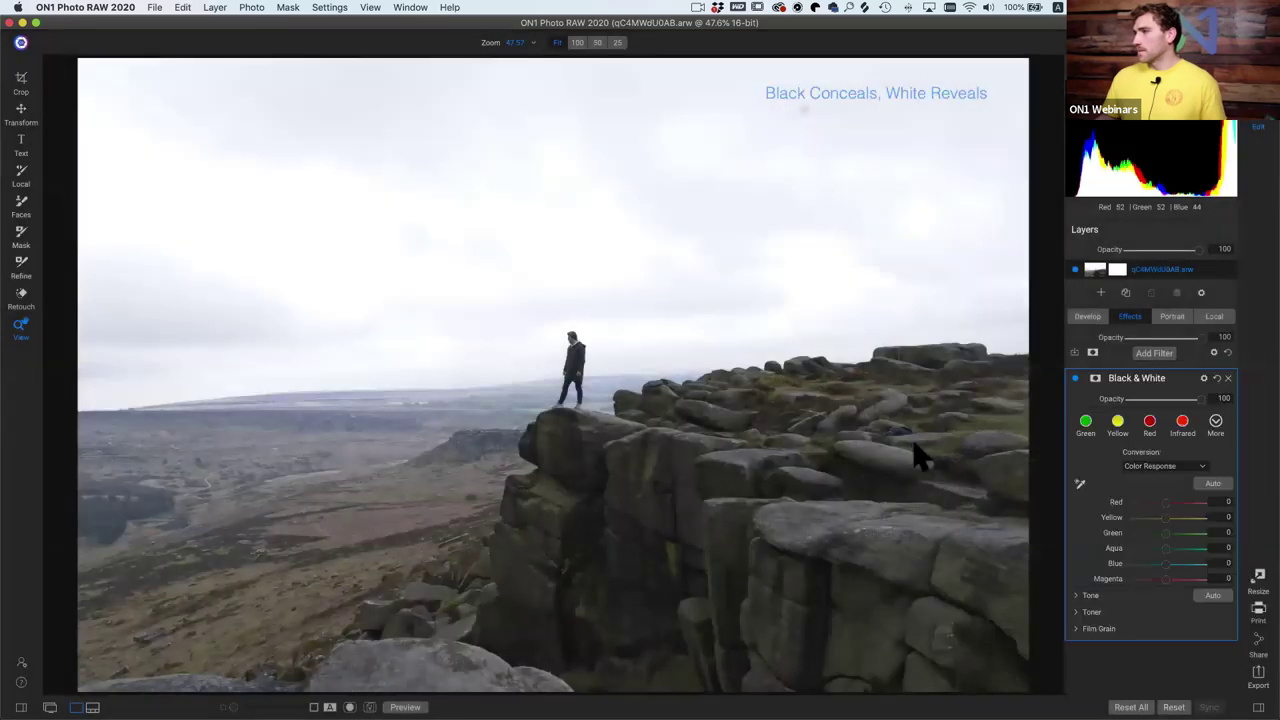
Set the Black & White filter to the Red conversion and invert its mask to black.
left_click(1150, 421)
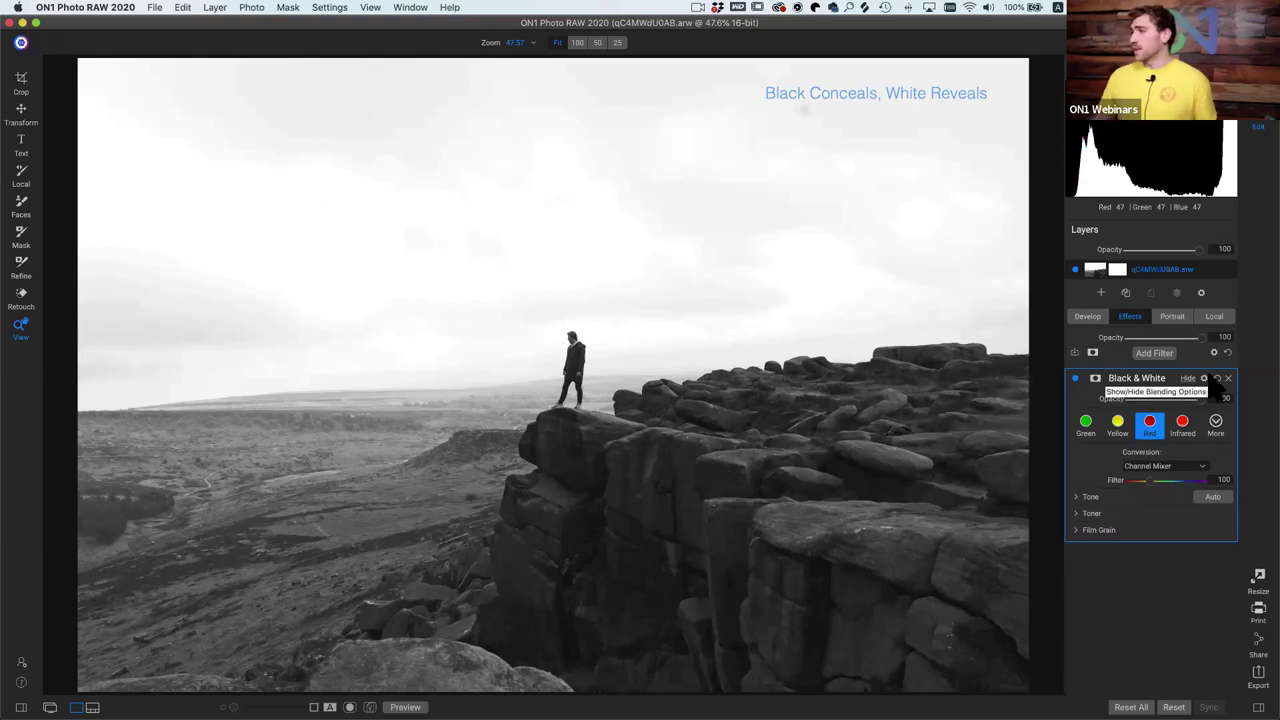
left_click(1095, 381)
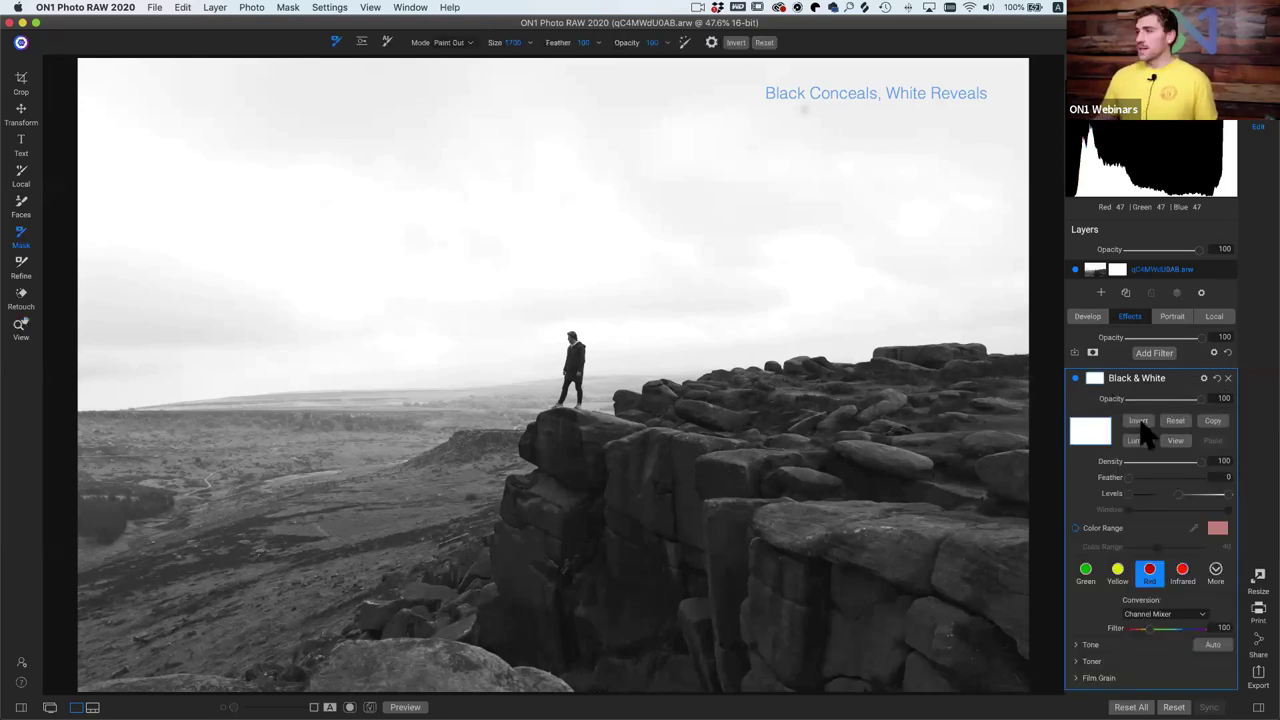
left_click(1139, 421)
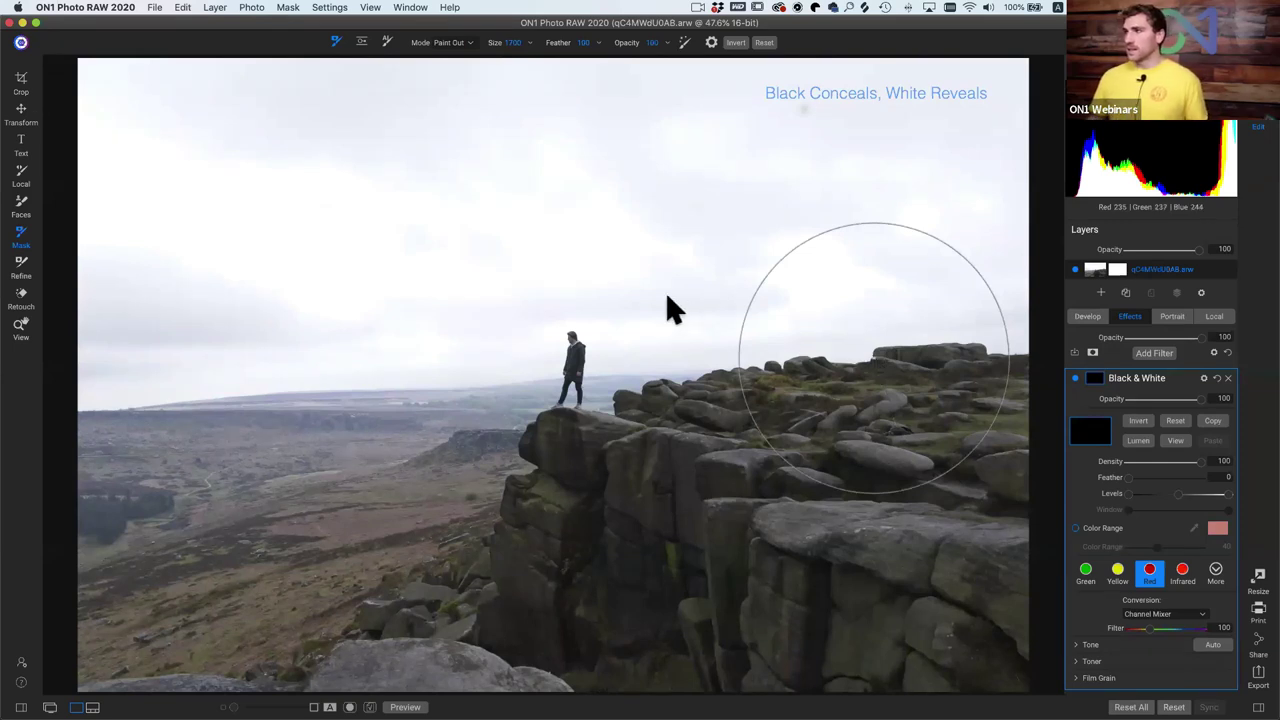
left_click(449, 48)
Paint the Black & White effect into the rocky foreground, then view the mask.
left_click(447, 64)
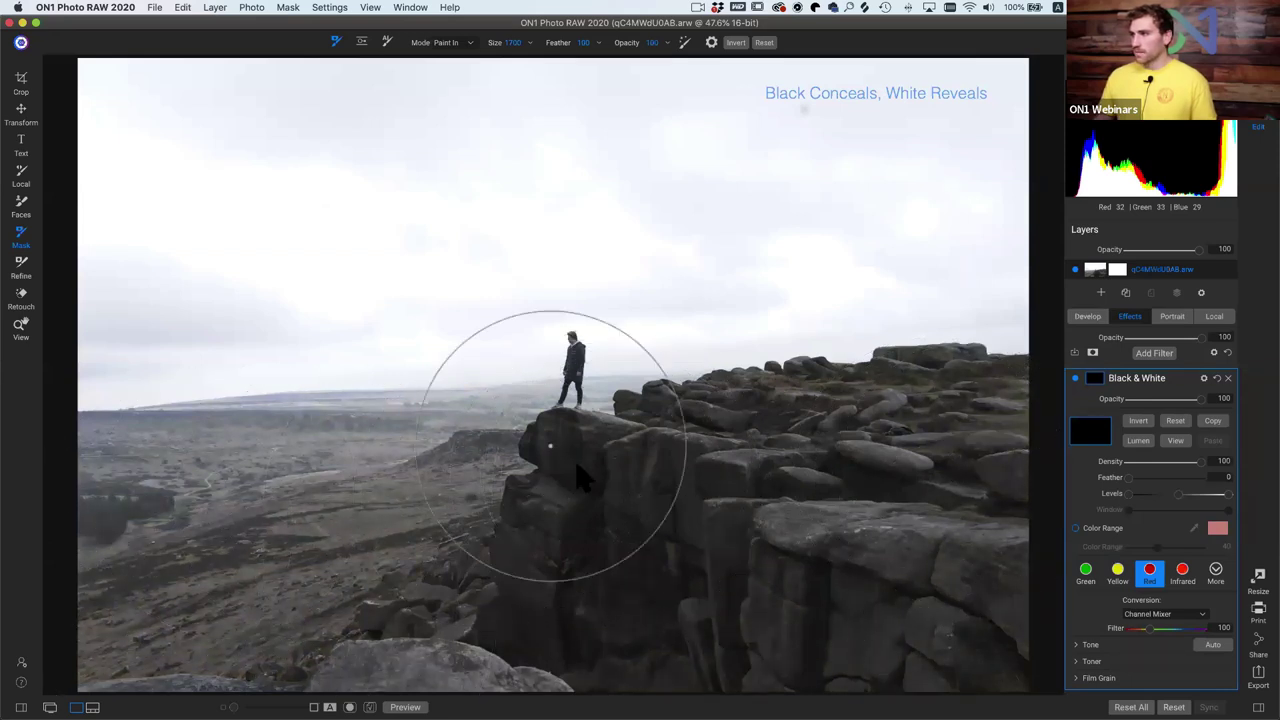
mouse_move(337, 675)
left_mouse_down()
mouse_move(94, 641)
mouse_move(112, 550)
mouse_move(150, 535)
left_mouse_up()
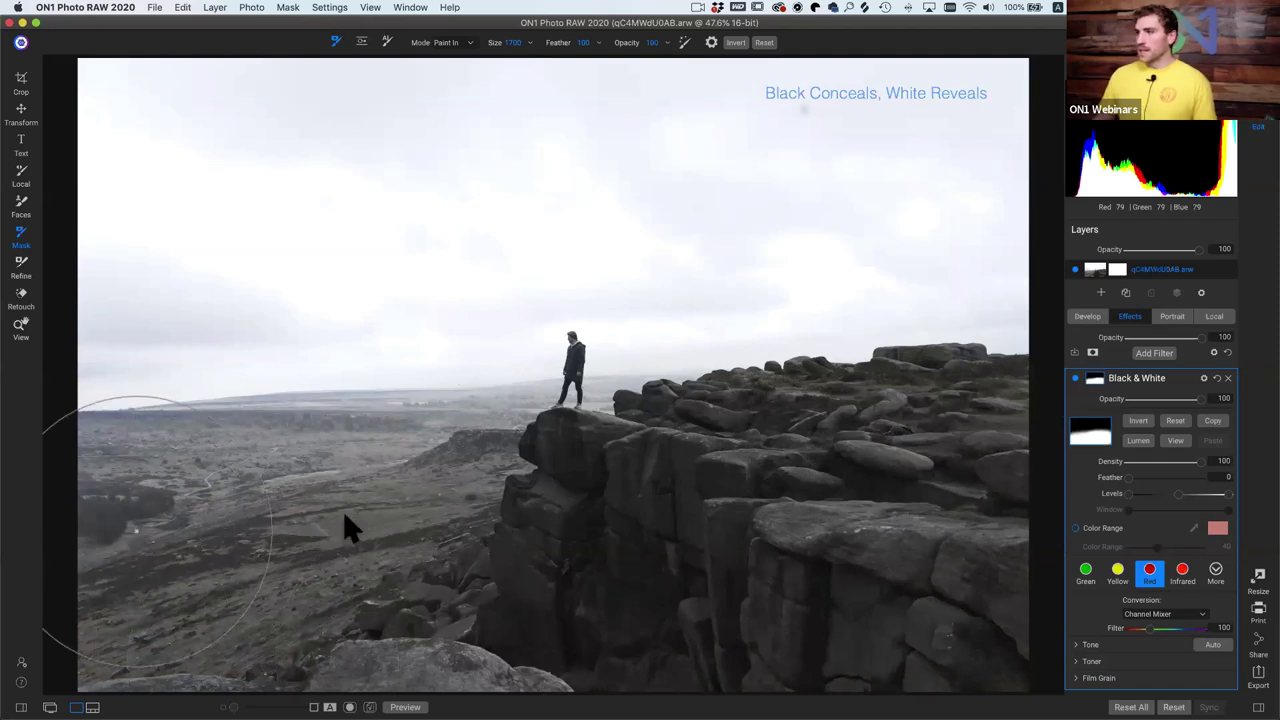
left_click(1183, 447)
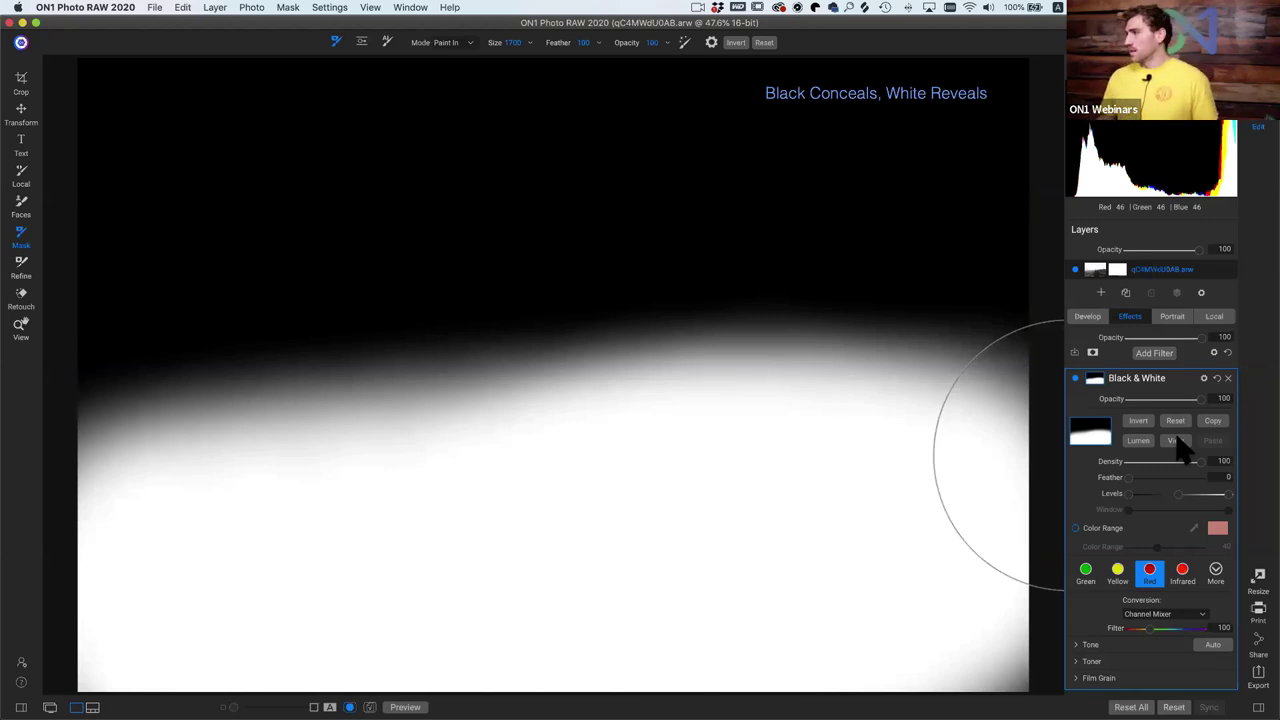
Test inverting the mask, then zoom to 100% and paint the lower-right corner out.
left_click(1137, 421)
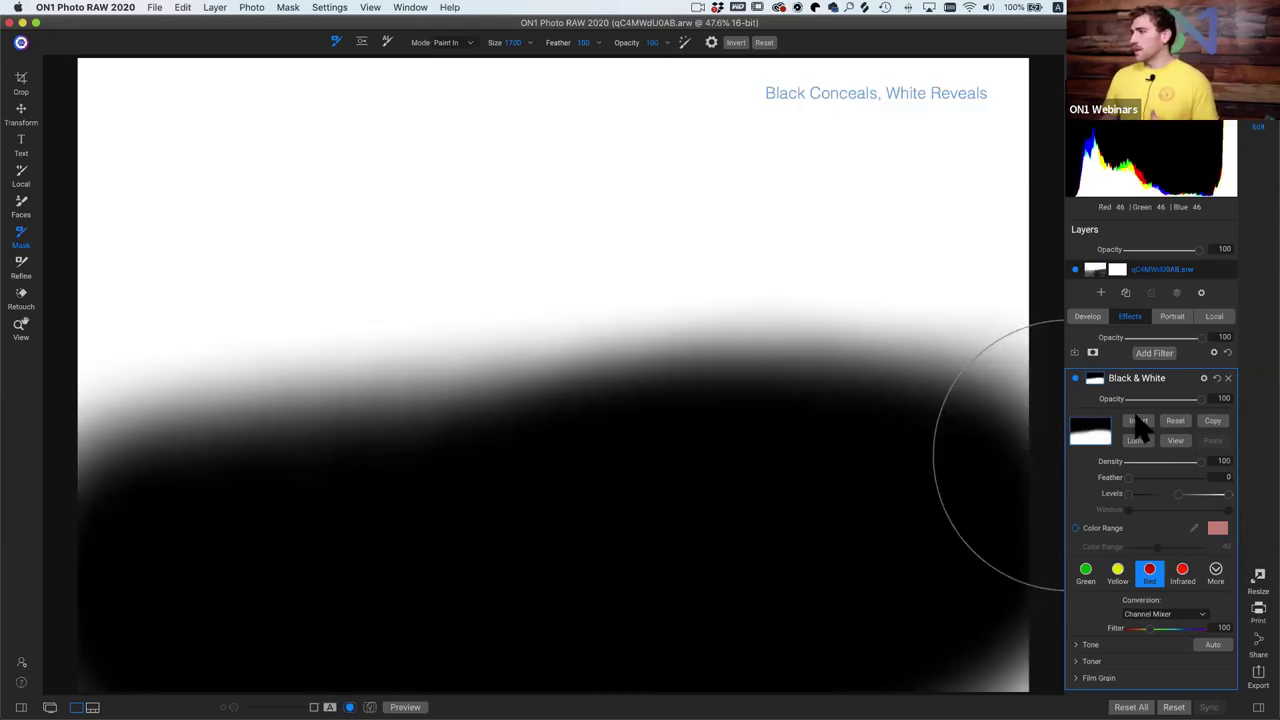
left_click(1137, 421)
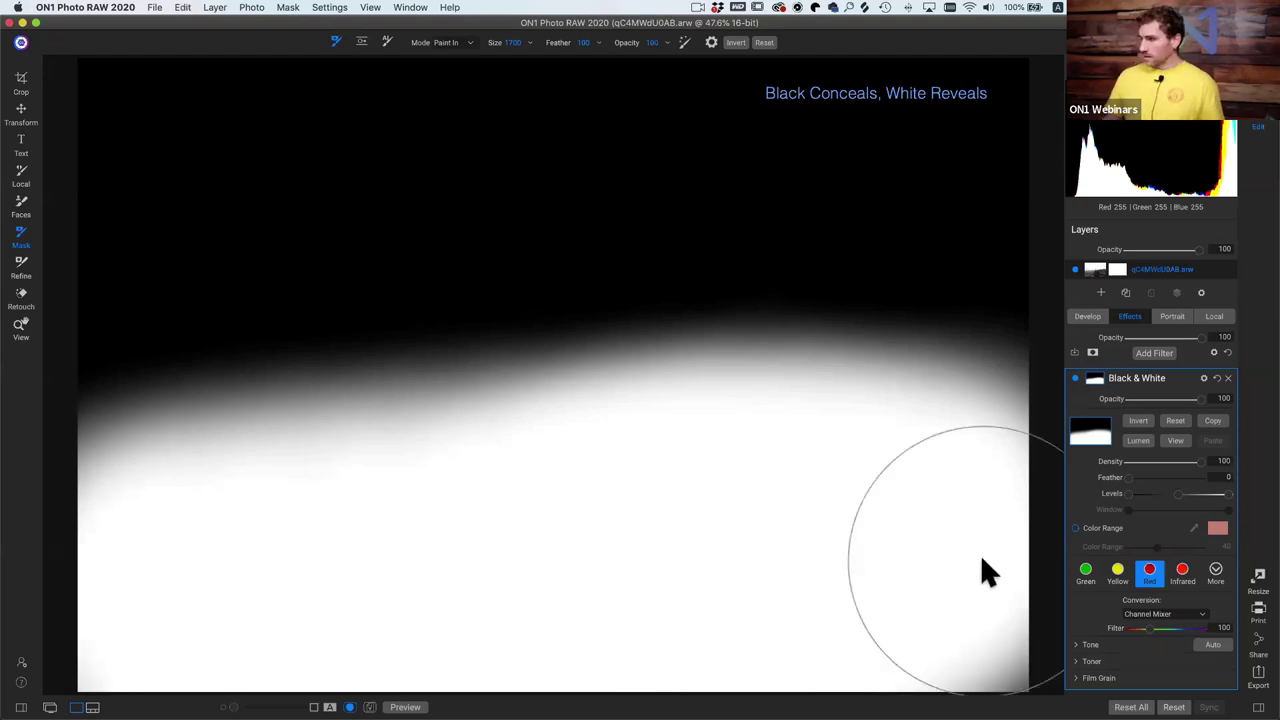
key("z")
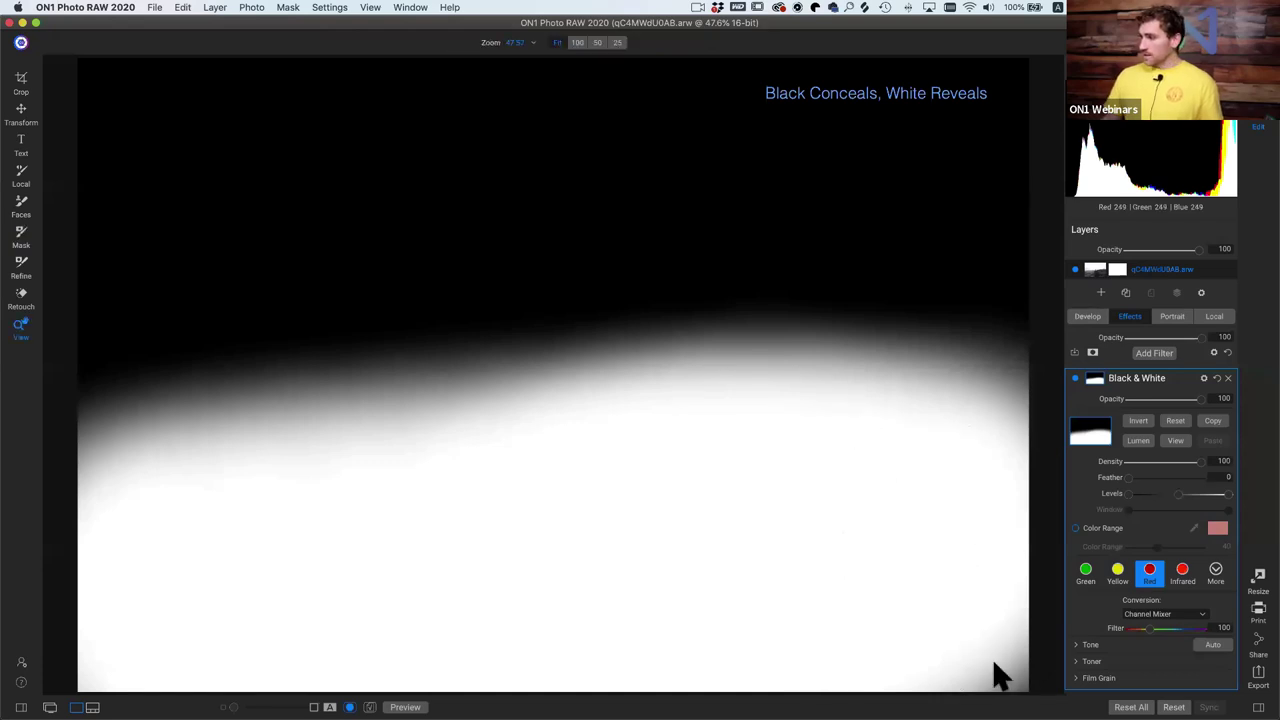
left_click(1010, 675)
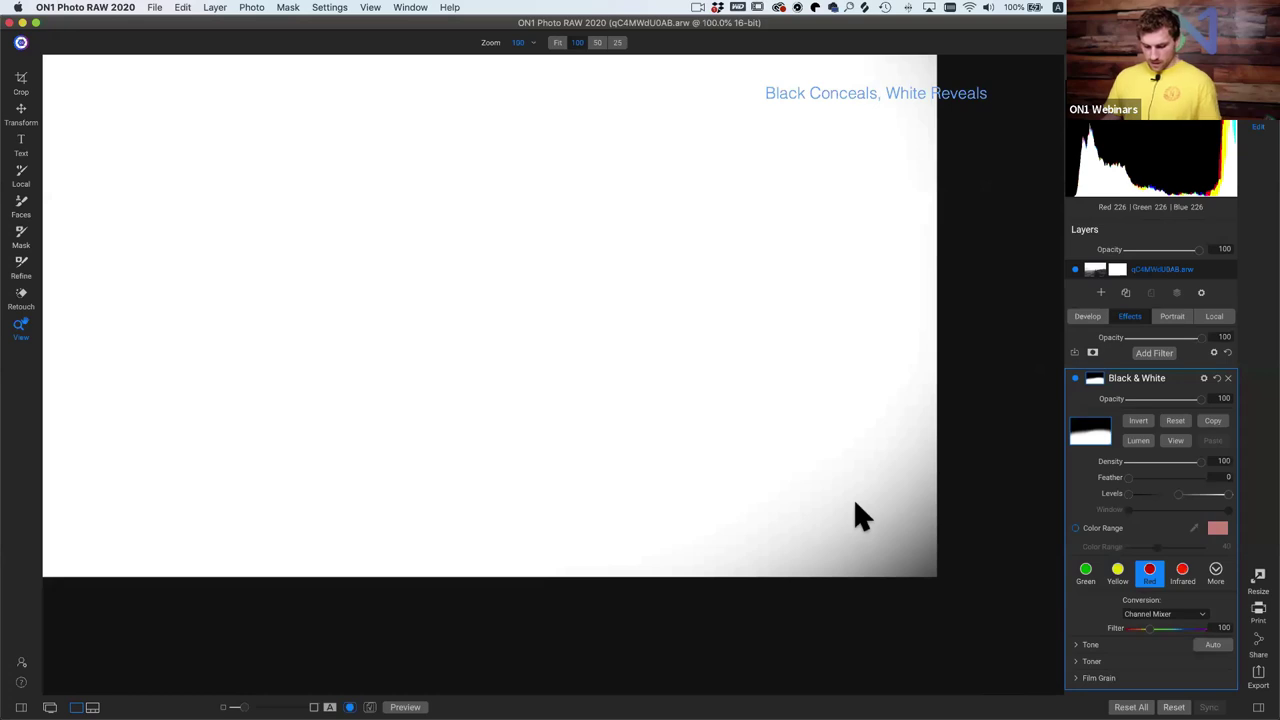
key("b")
left_click_drag(865, 503, 865, 516)
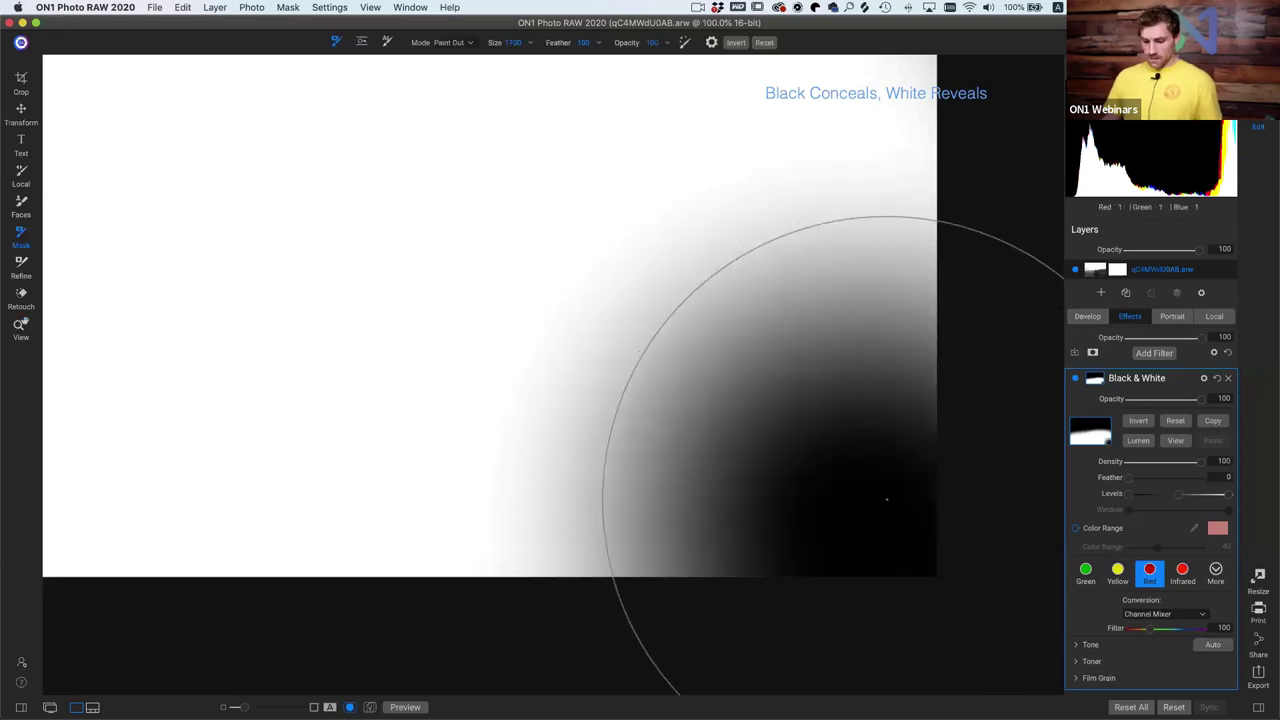
key("z")
left_click(678, 428)
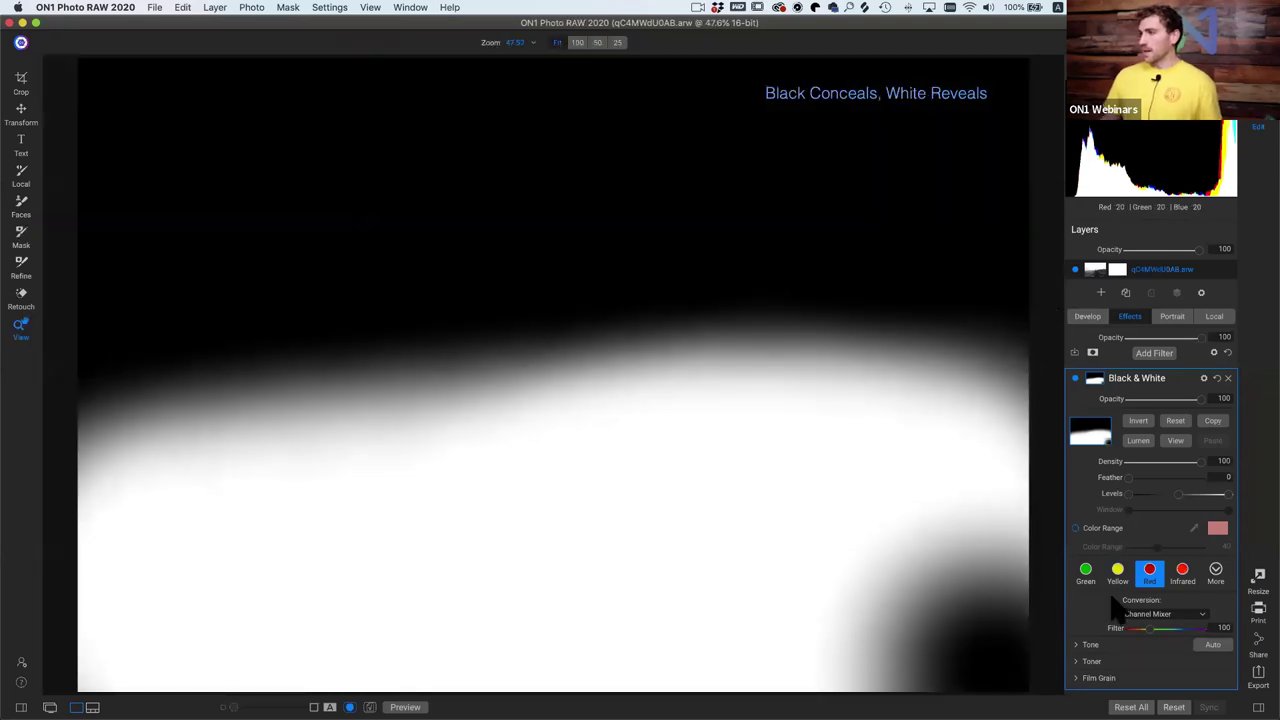
Recheck the mask and paint the dark bottom-right patch back in white.
left_click(1178, 441)
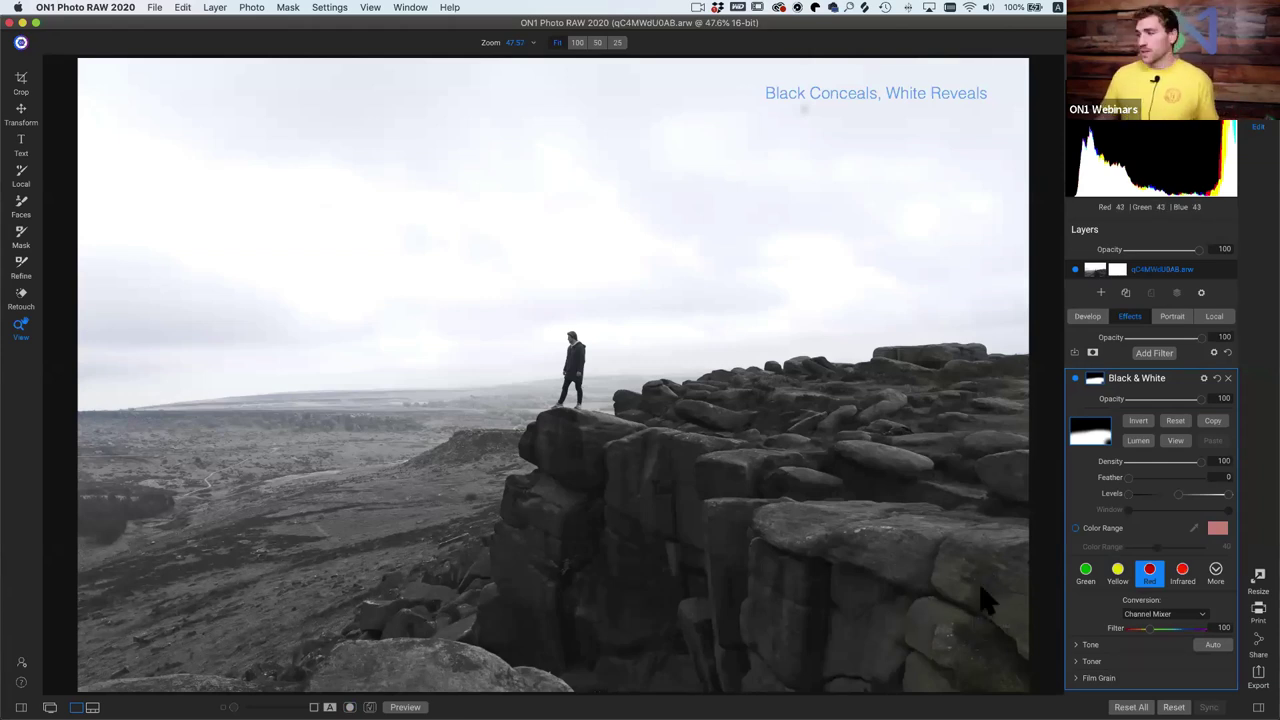
left_click(1174, 440)
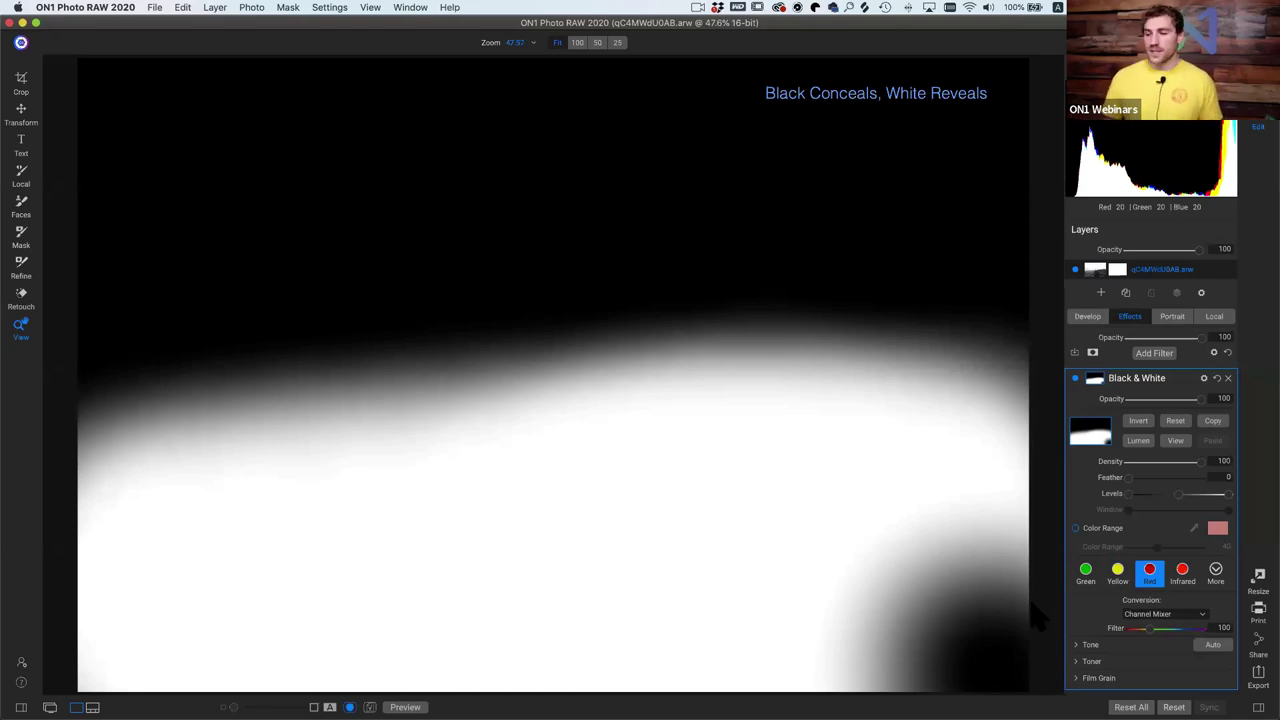
key("b")
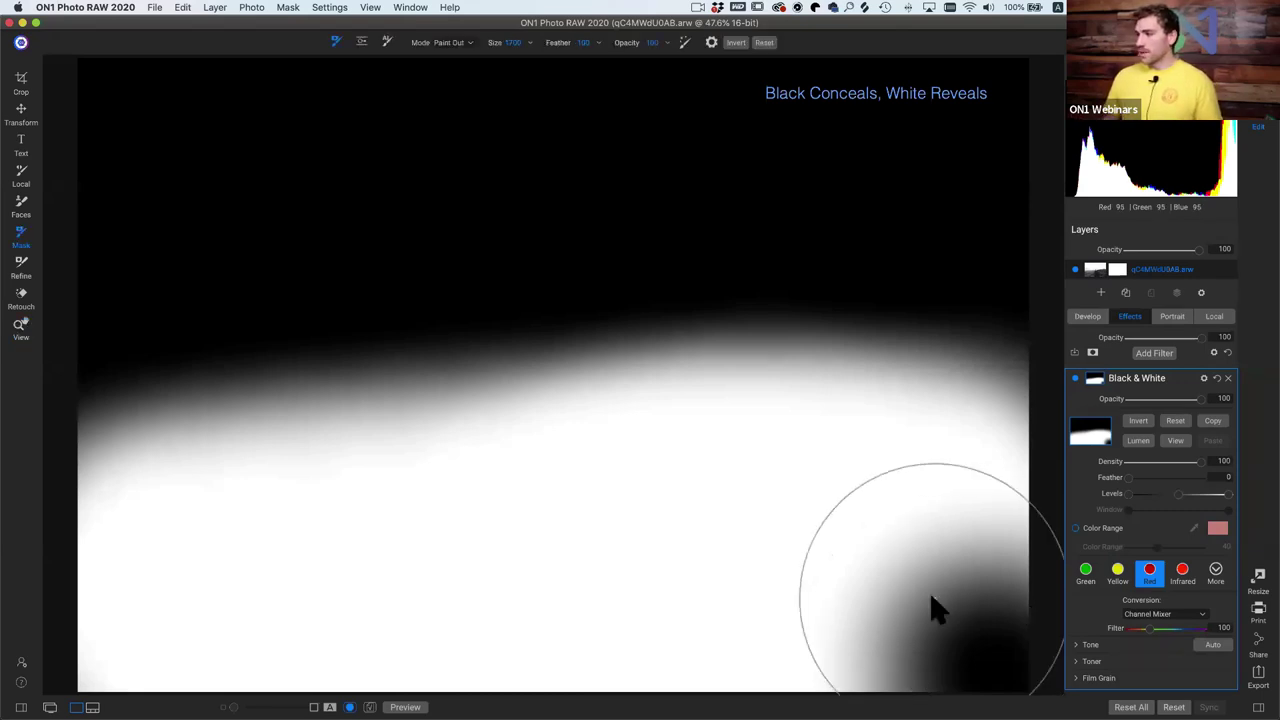
key("x")
mouse_move(933, 608)
left_mouse_down()
mouse_move(947, 652)
mouse_move(1021, 659)
mouse_move(993, 649)
mouse_move(1001, 691)
mouse_move(1024, 691)
mouse_move(994, 666)
mouse_move(1028, 632)
left_mouse_up()
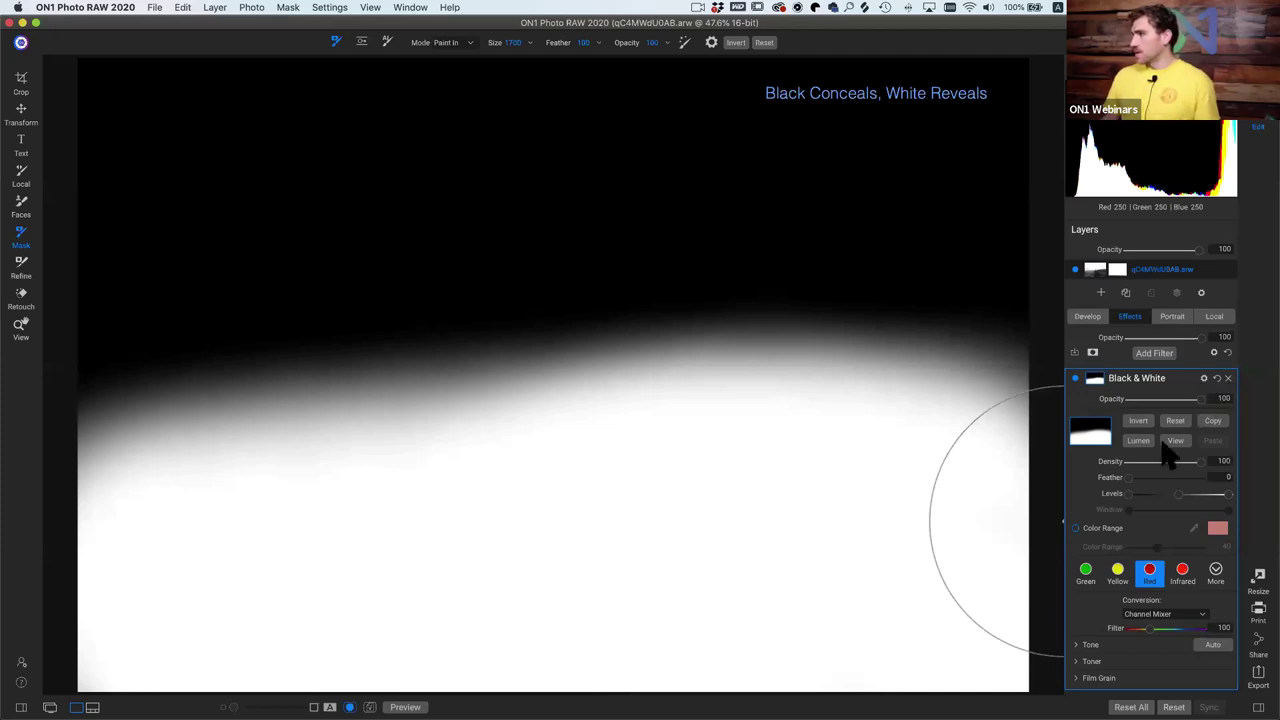
Leave mask view, toggle the Black & White filter off and on, then delete it.
left_click(1080, 388)
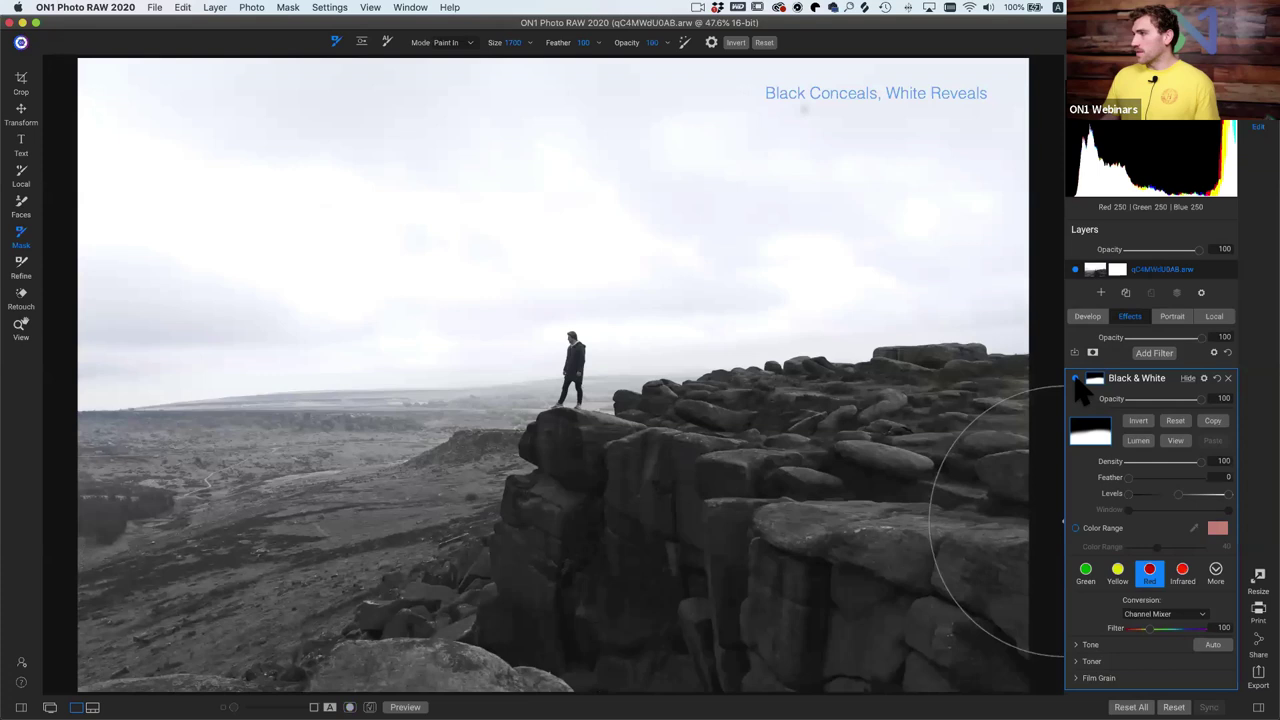
left_click(1077, 381)
left_click(1077, 381)
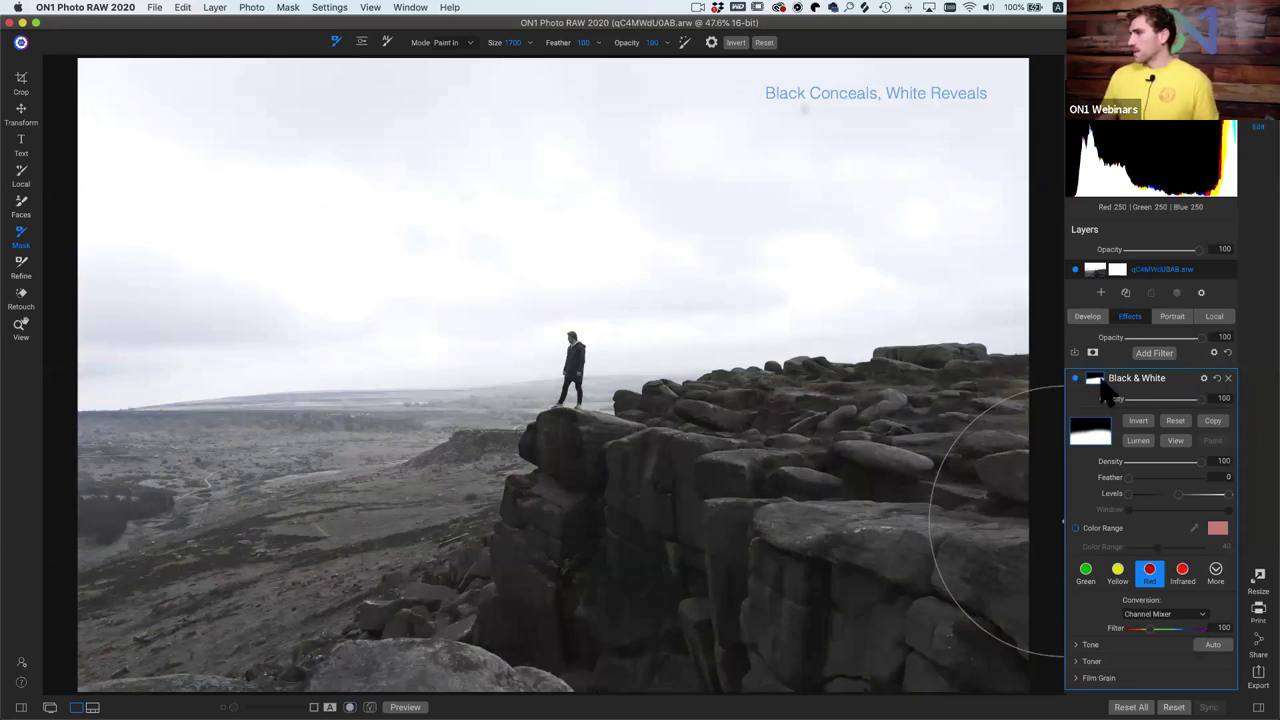
left_click(1229, 379)
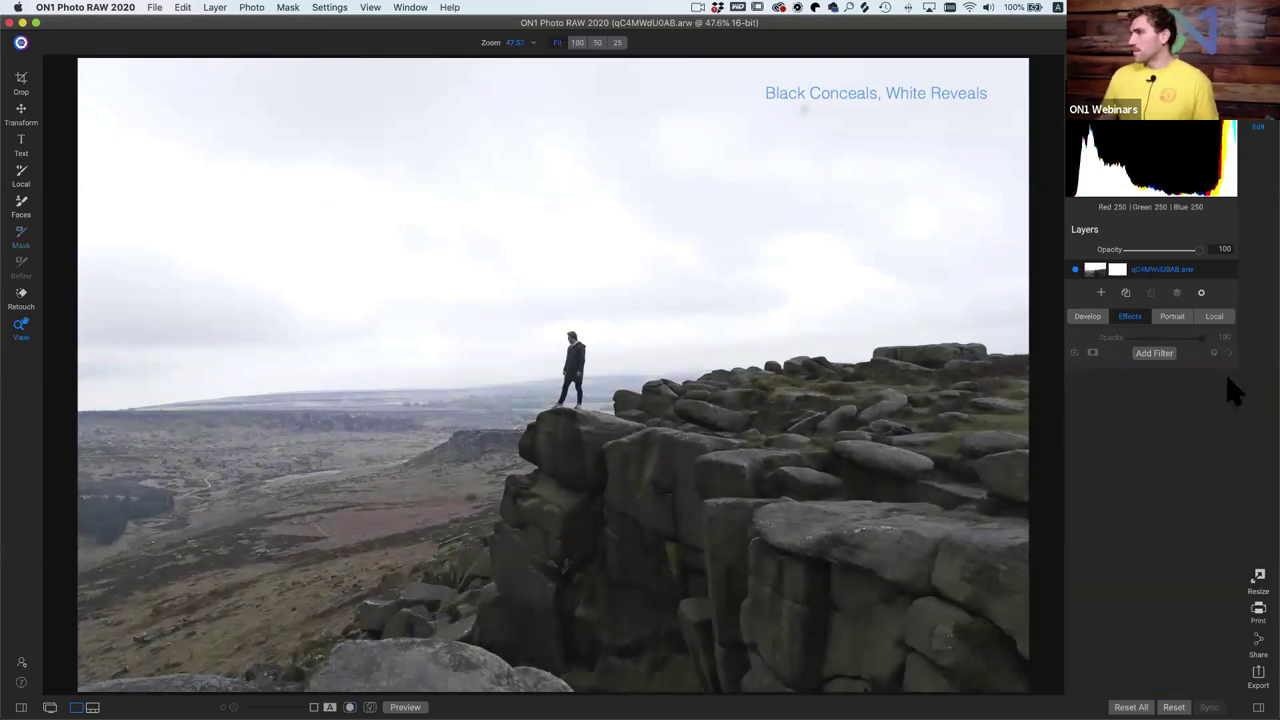
Create a new local adjustment layer from the Local tab.
left_click(1215, 320)
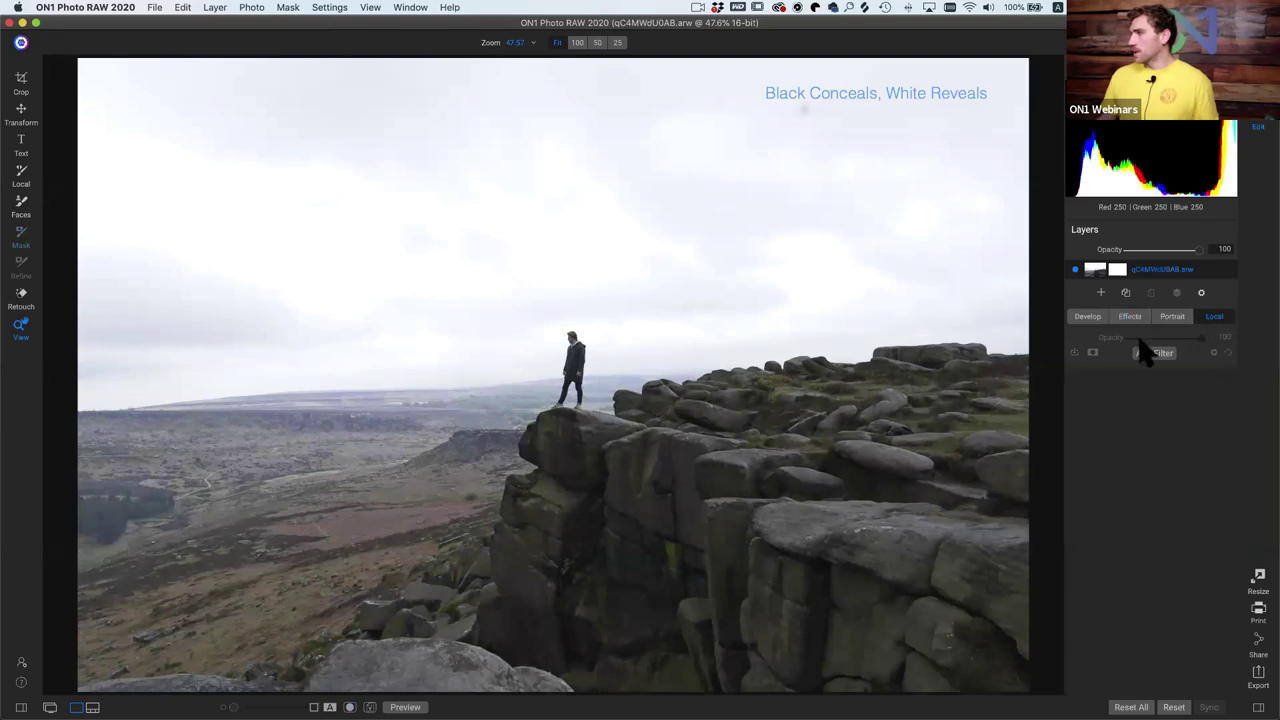
left_click(1137, 347)
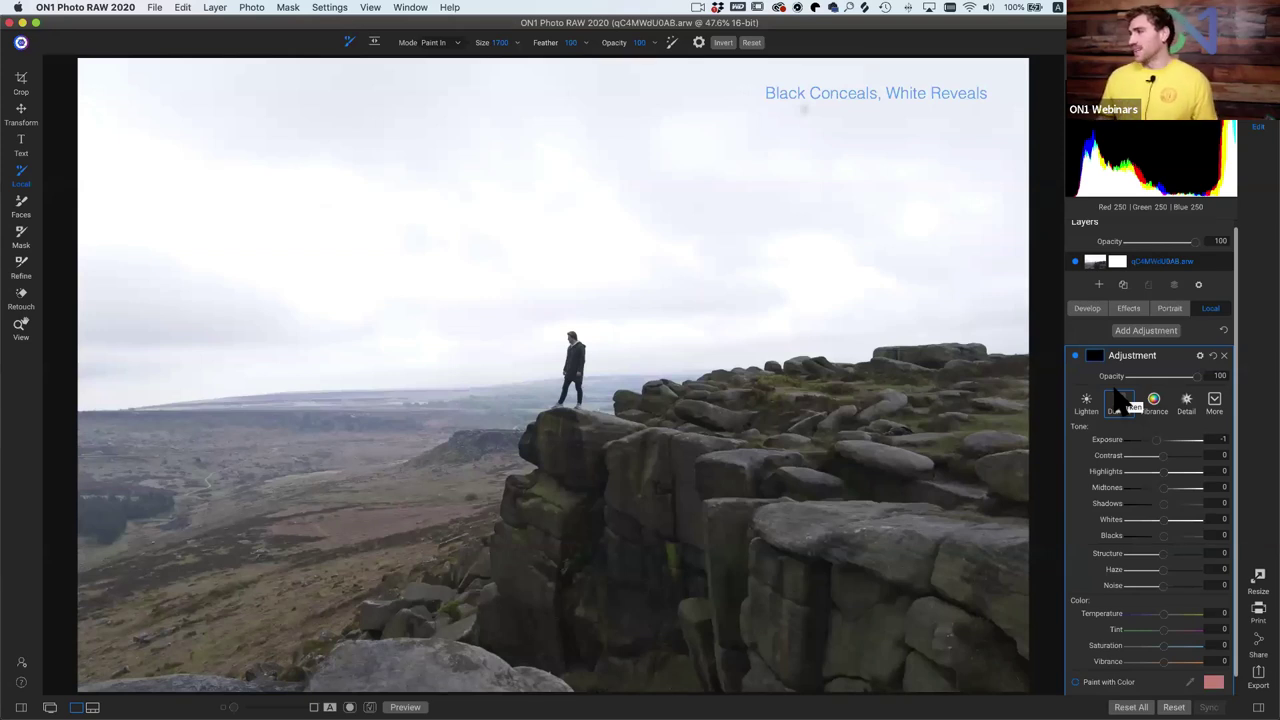
Rename the local adjustment to 'Darken' and expand its mask options.
double_click(1134, 358)
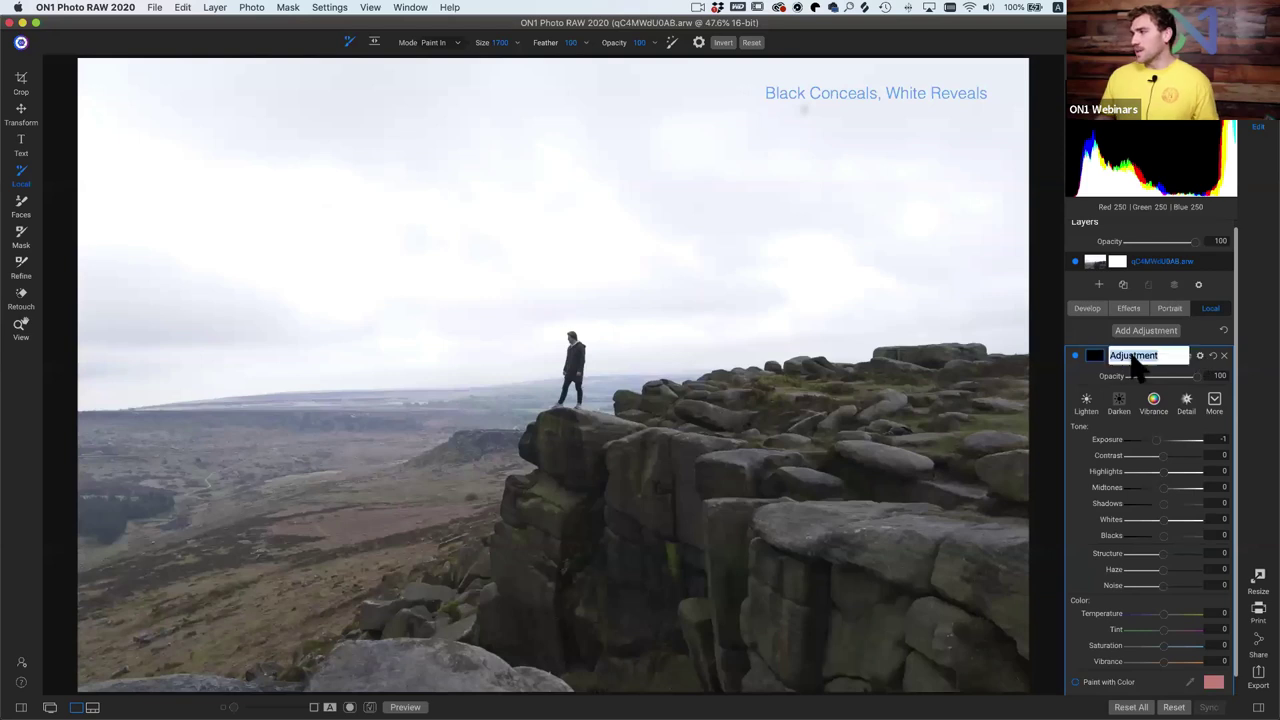
type("Darken")
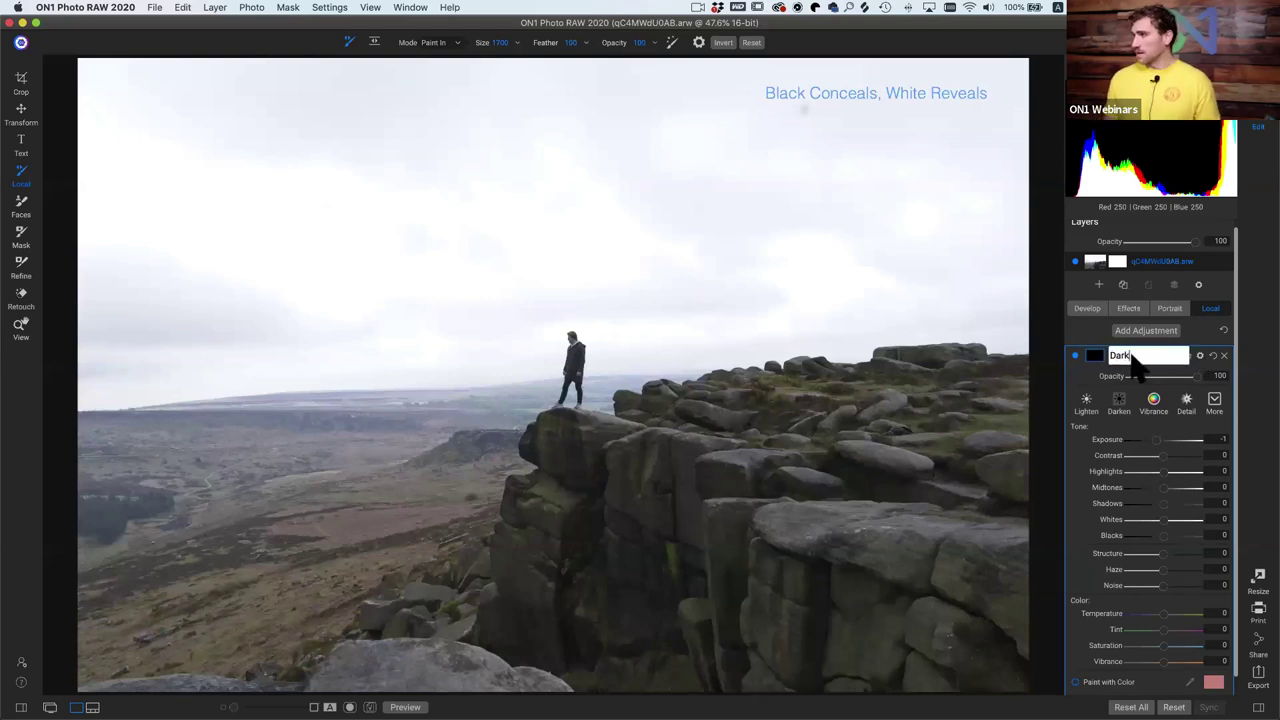
key("Return")
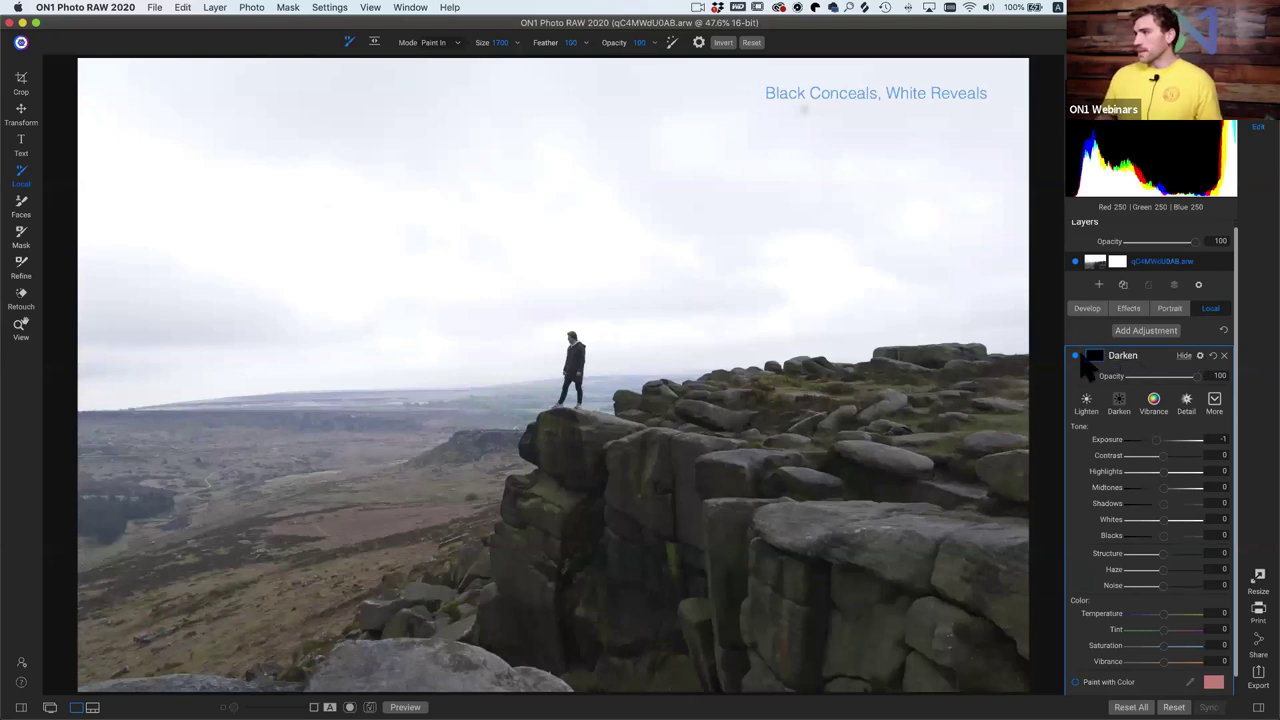
left_click(1092, 357)
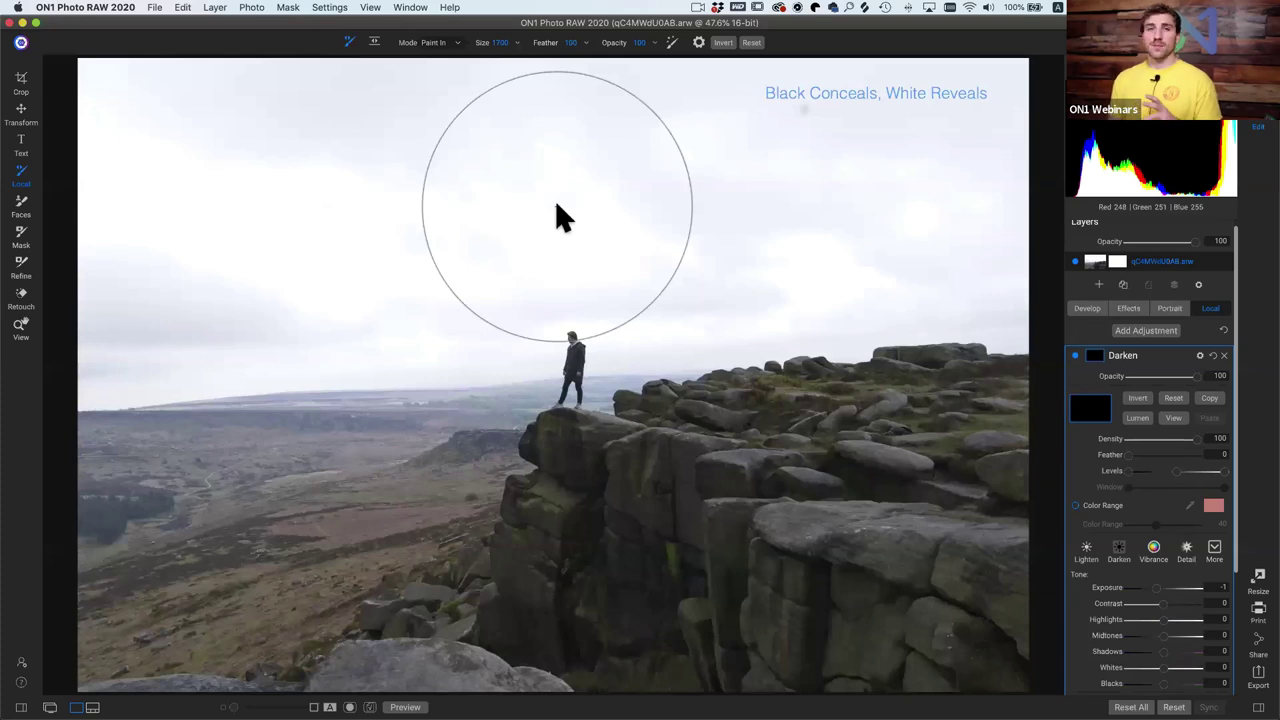
Mask the Darken adjustment with a Linear Bottom gradient placed at the horizon.
key("shift+k")
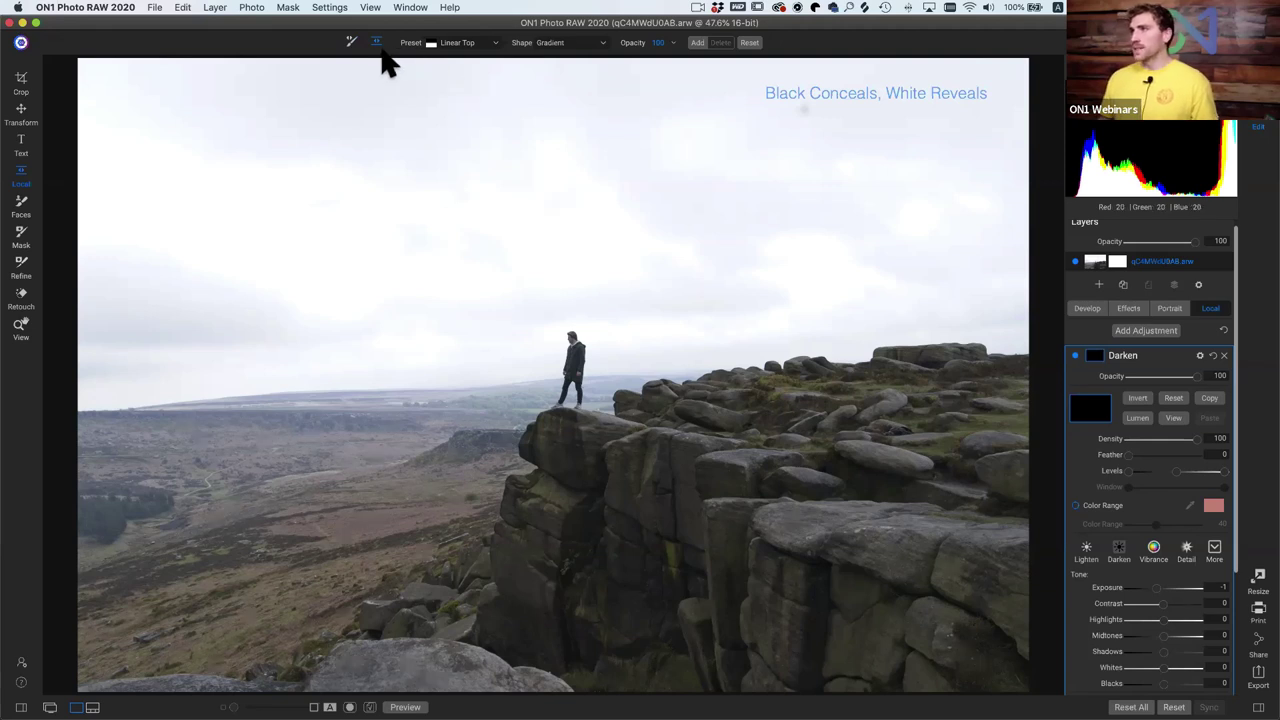
left_click(476, 43)
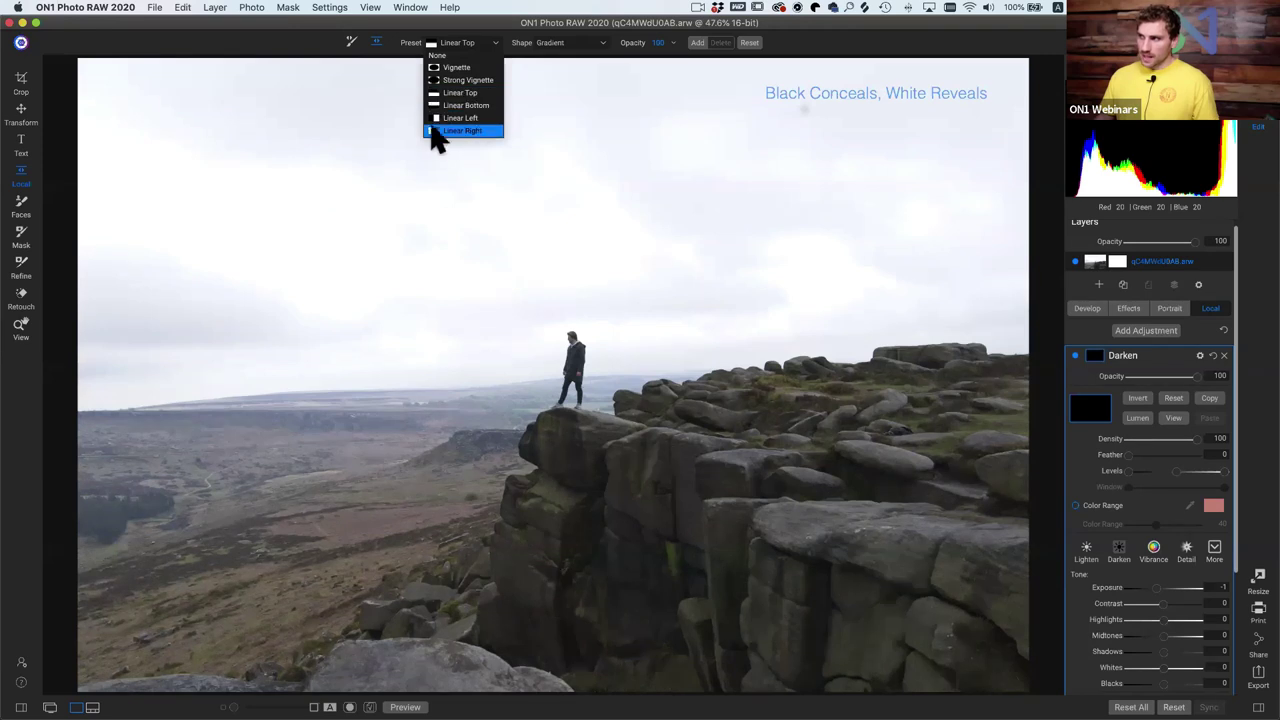
left_click(455, 92)
left_click(447, 43)
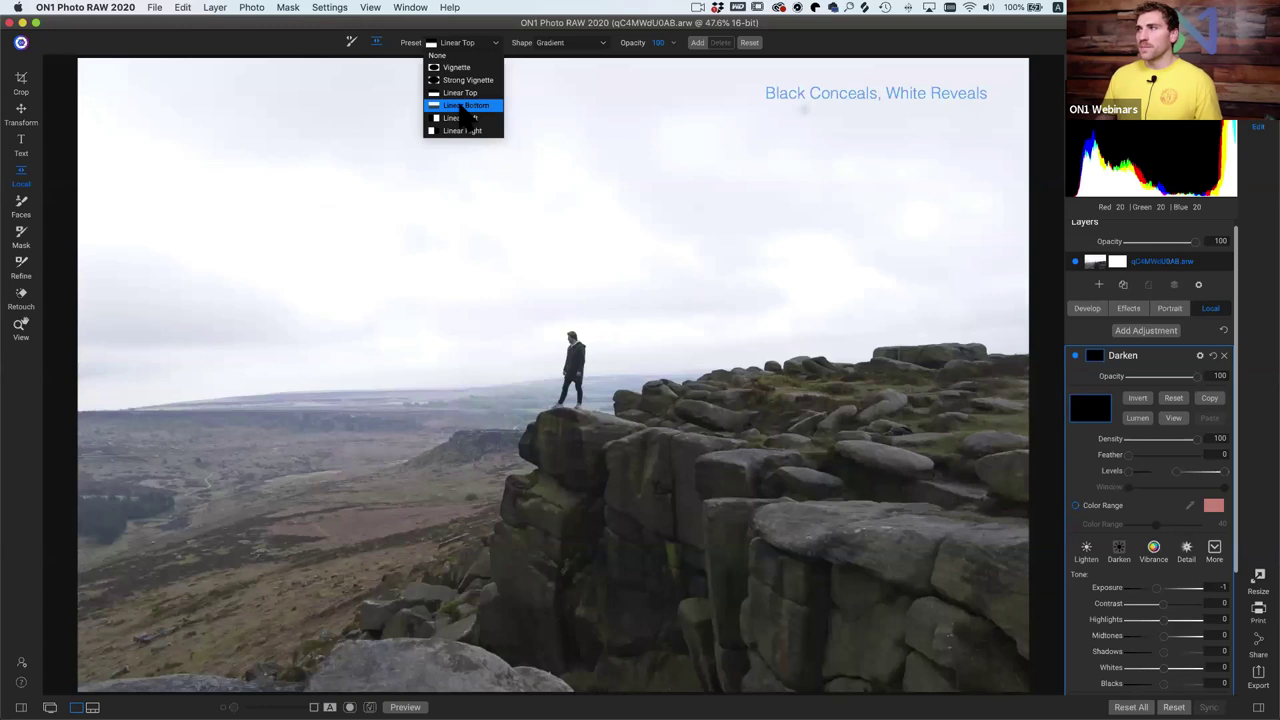
left_click(460, 106)
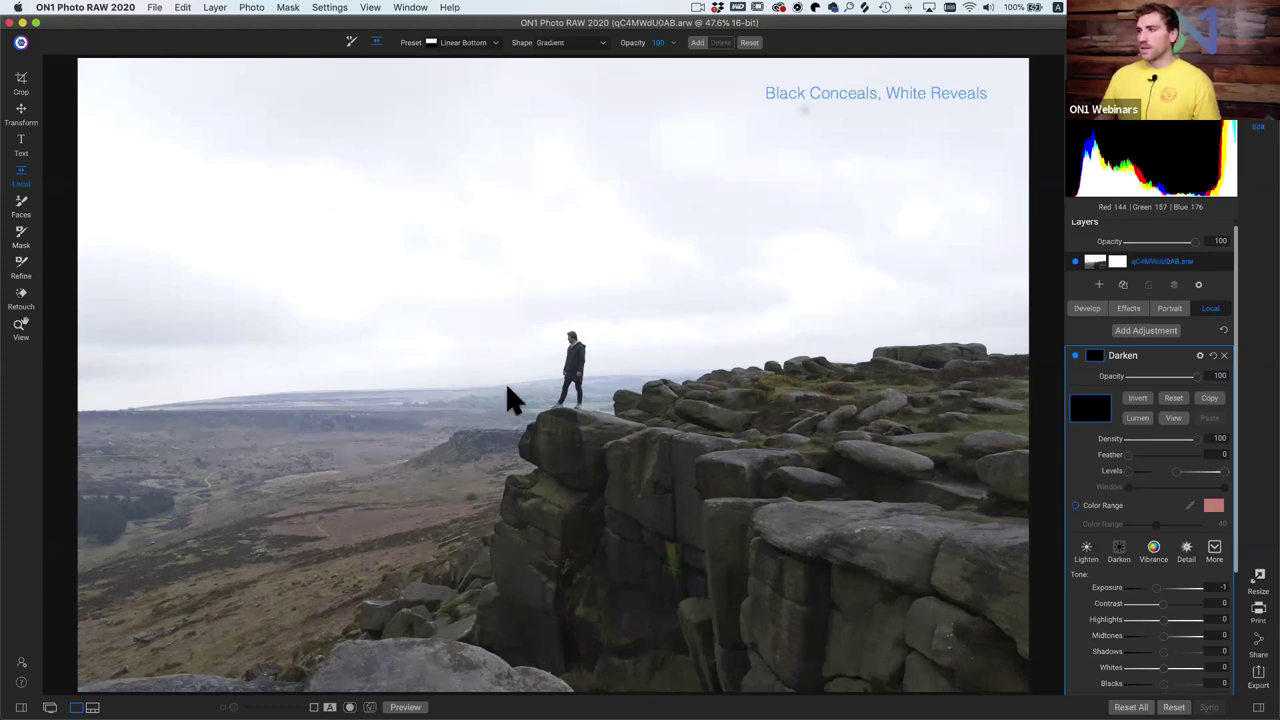
left_click(549, 383)
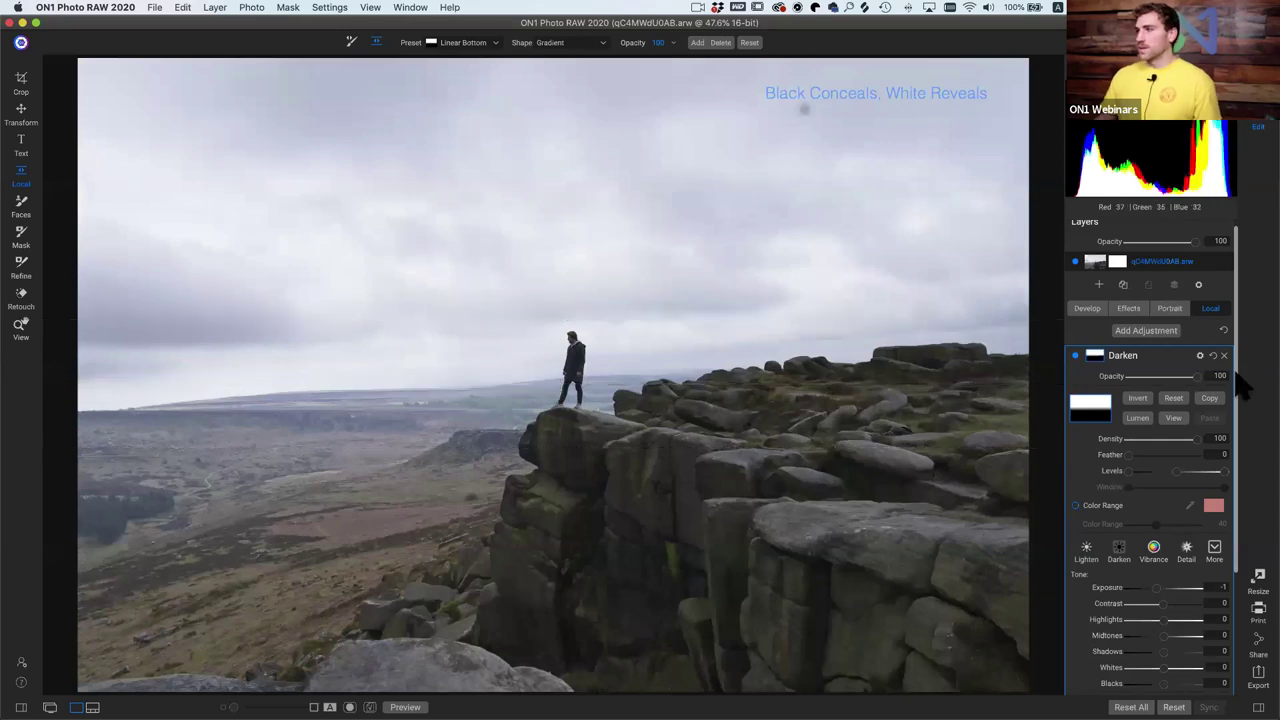
Toggle the Darken adjustment off and on to compare, then view its mask in black and white.
left_click(1076, 356)
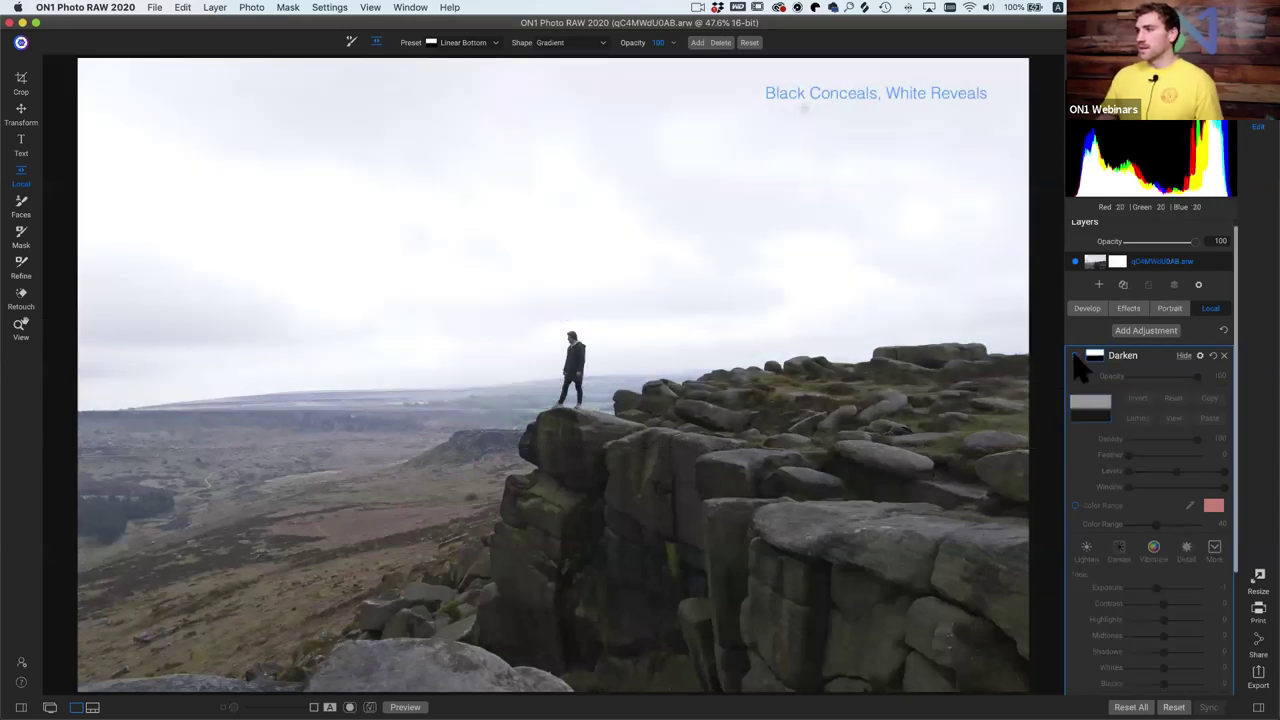
left_click(1076, 356)
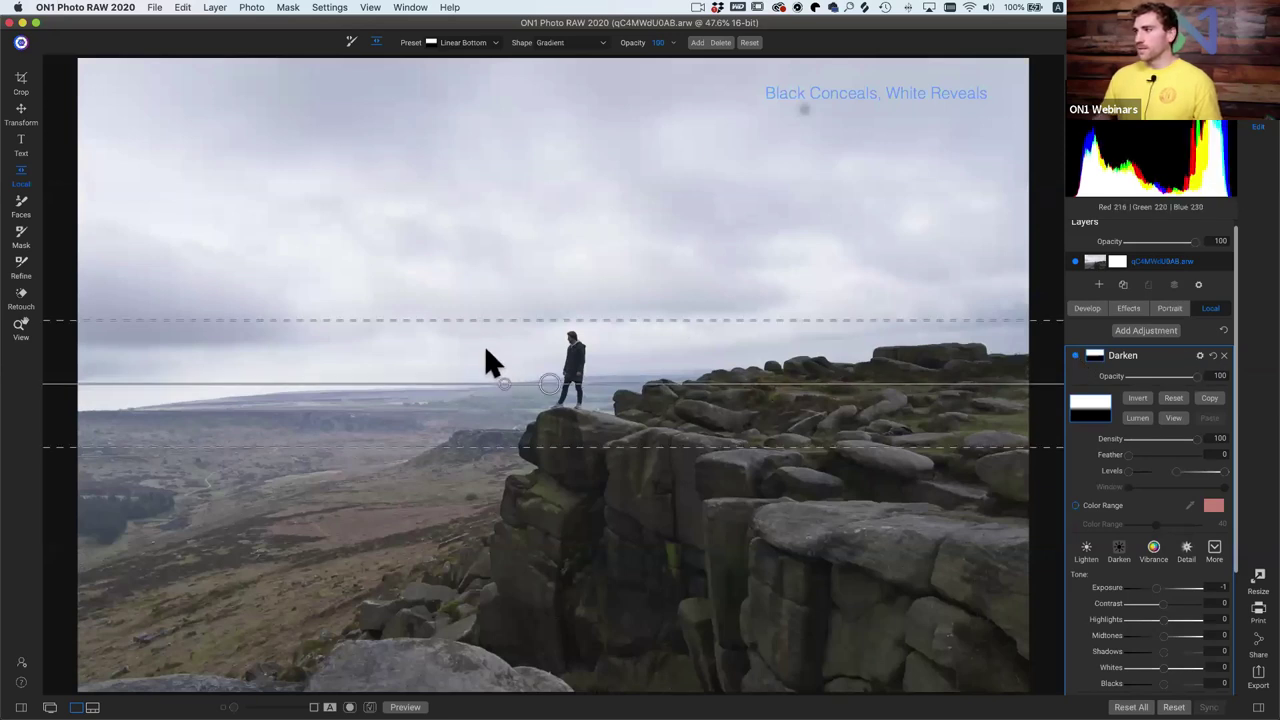
left_click(1174, 420)
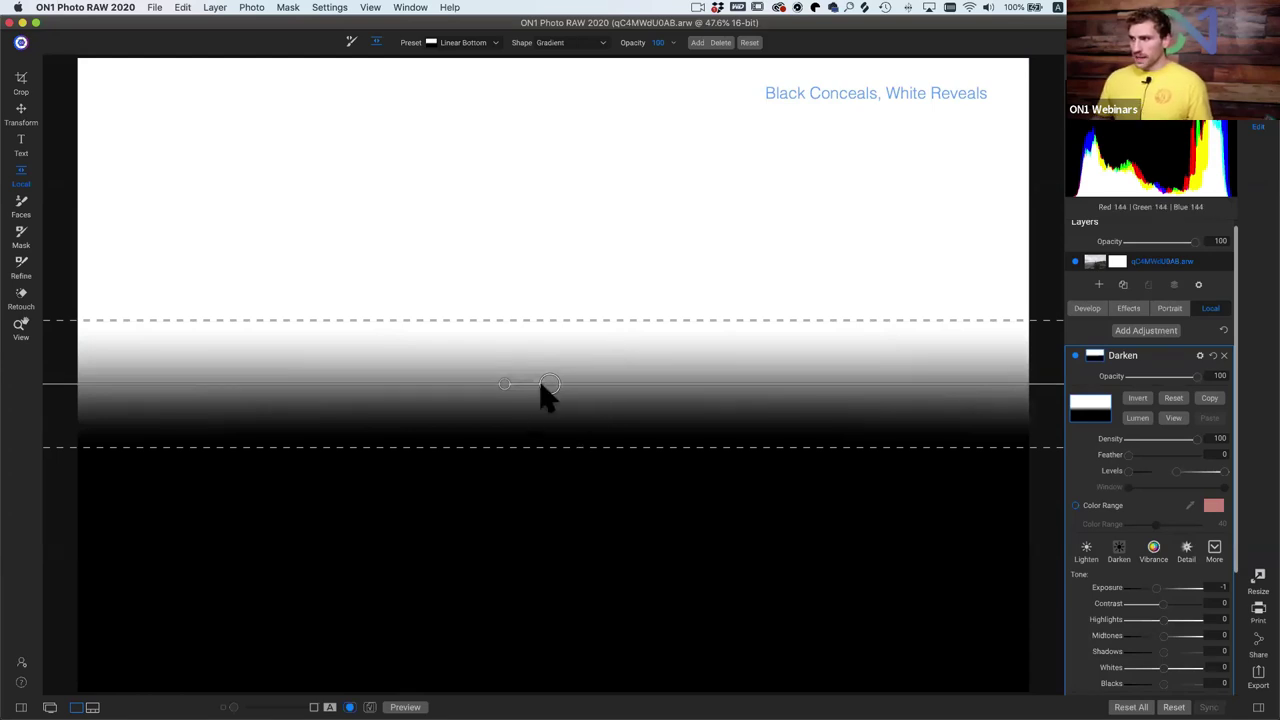
Move the Darken gradient, rotate it nearly level, and widen its feathered transition at the horizon.
left_click_drag(541, 385, 598, 318)
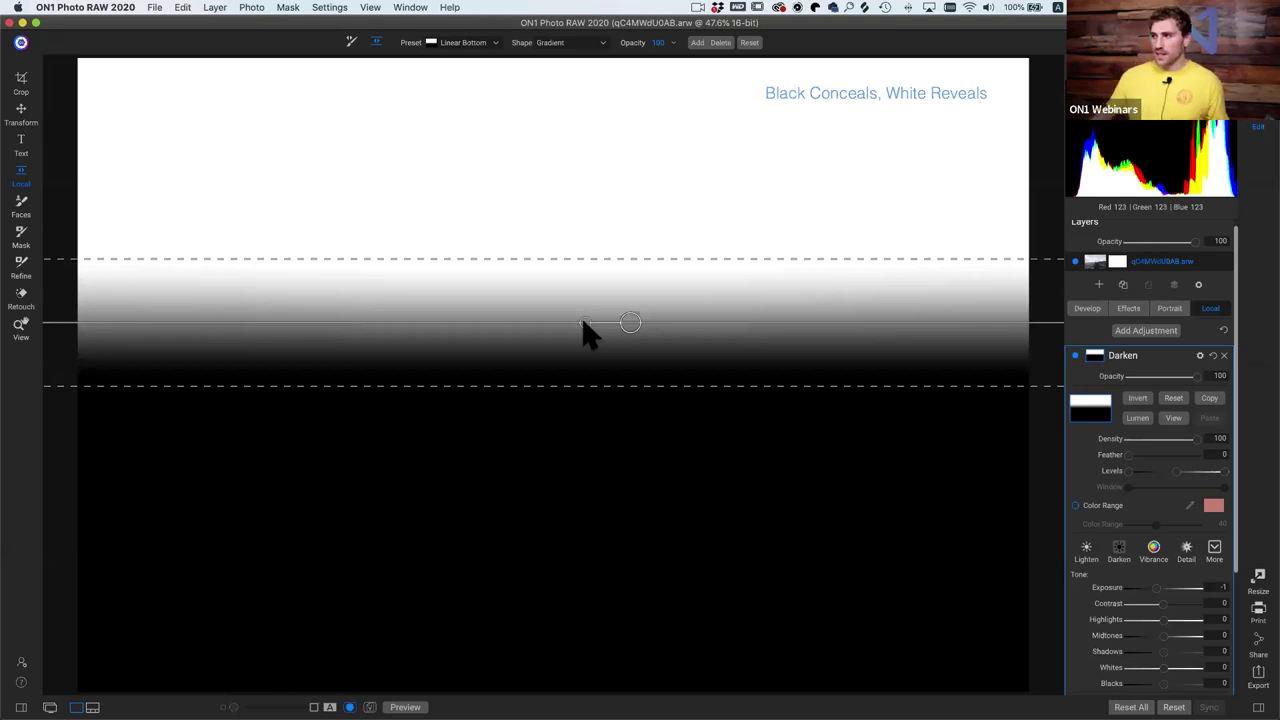
mouse_move(583, 323)
left_mouse_down()
mouse_move(591, 277)
mouse_move(583, 365)
mouse_move(580, 346)
left_mouse_up()
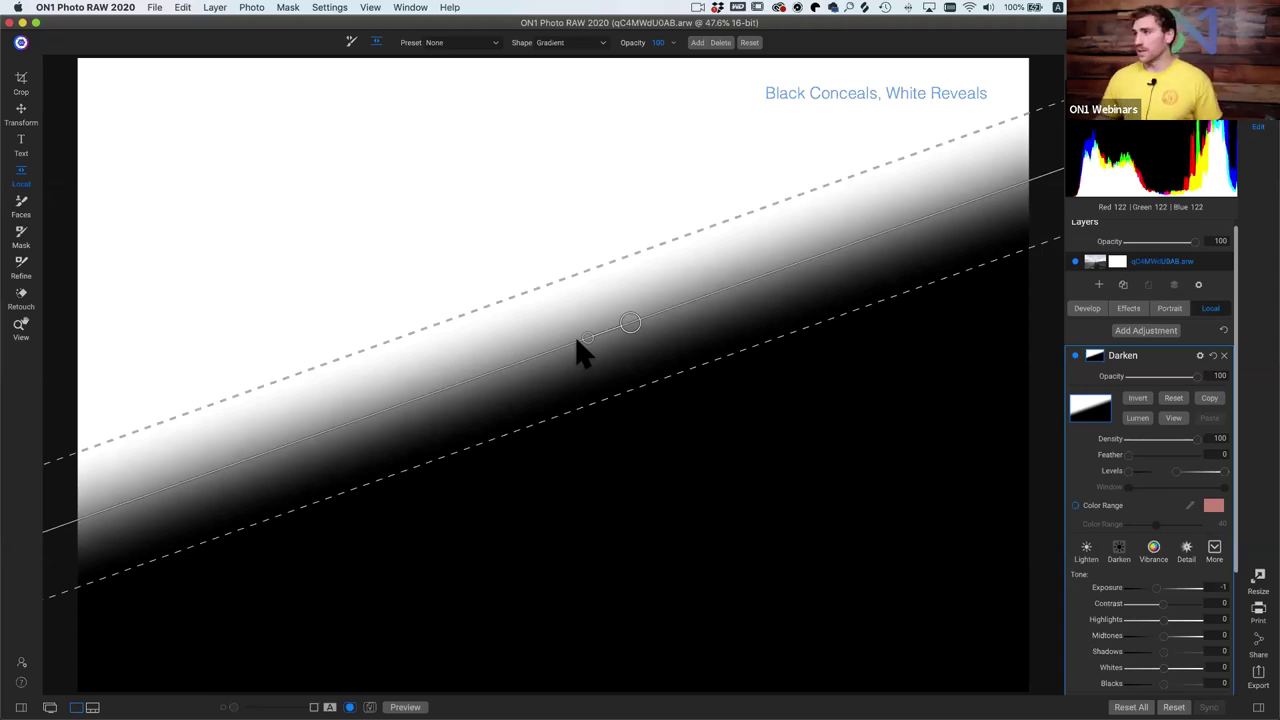
left_click_drag(586, 338, 586, 324)
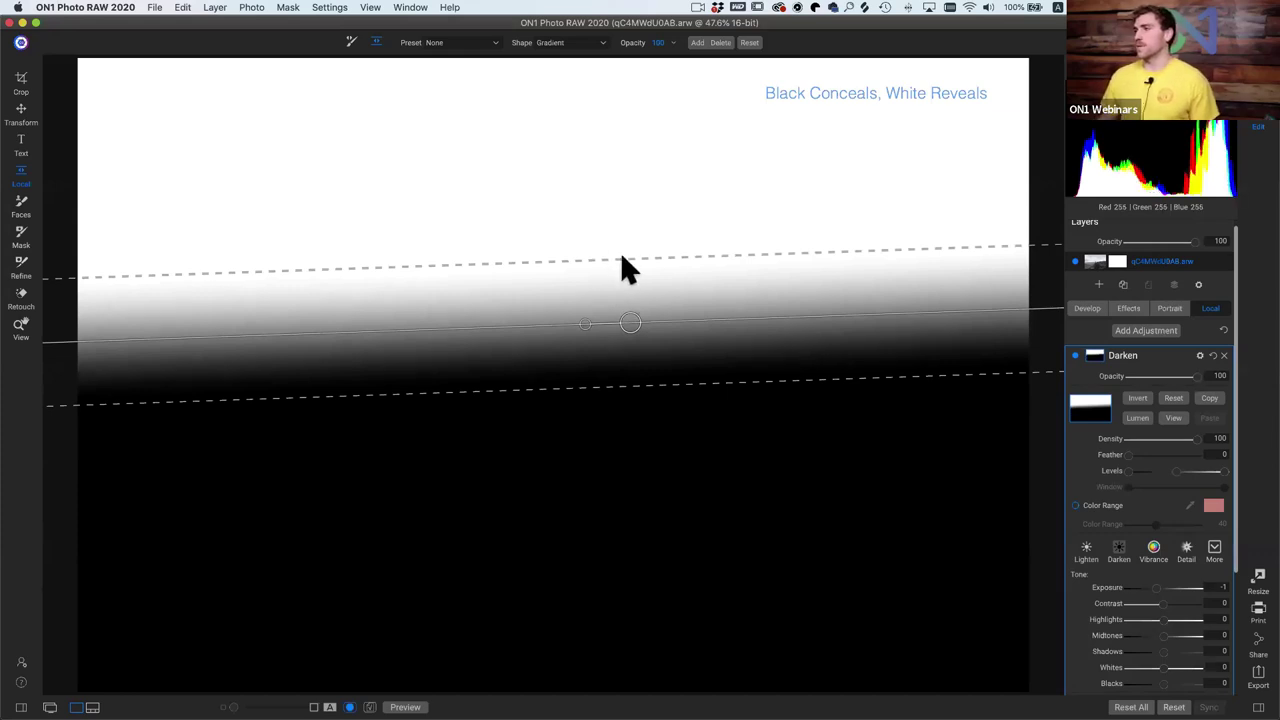
left_click_drag(578, 257, 577, 166)
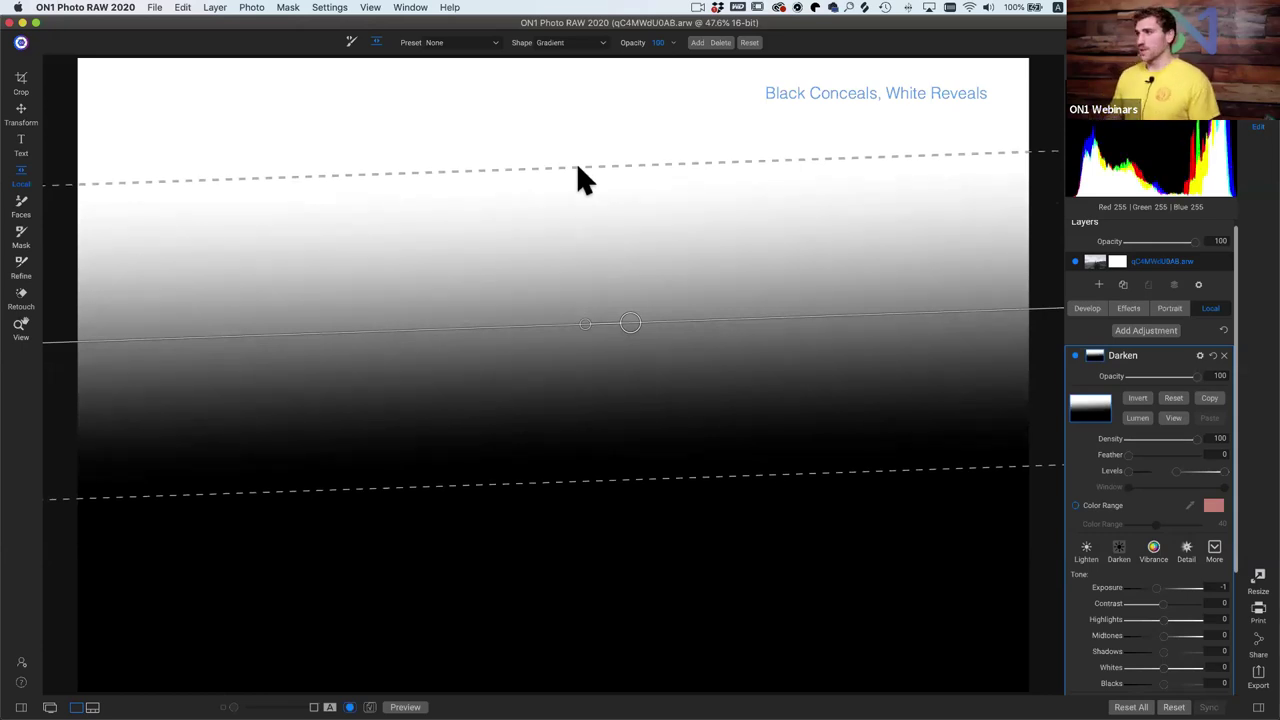
left_click_drag(632, 320, 555, 391)
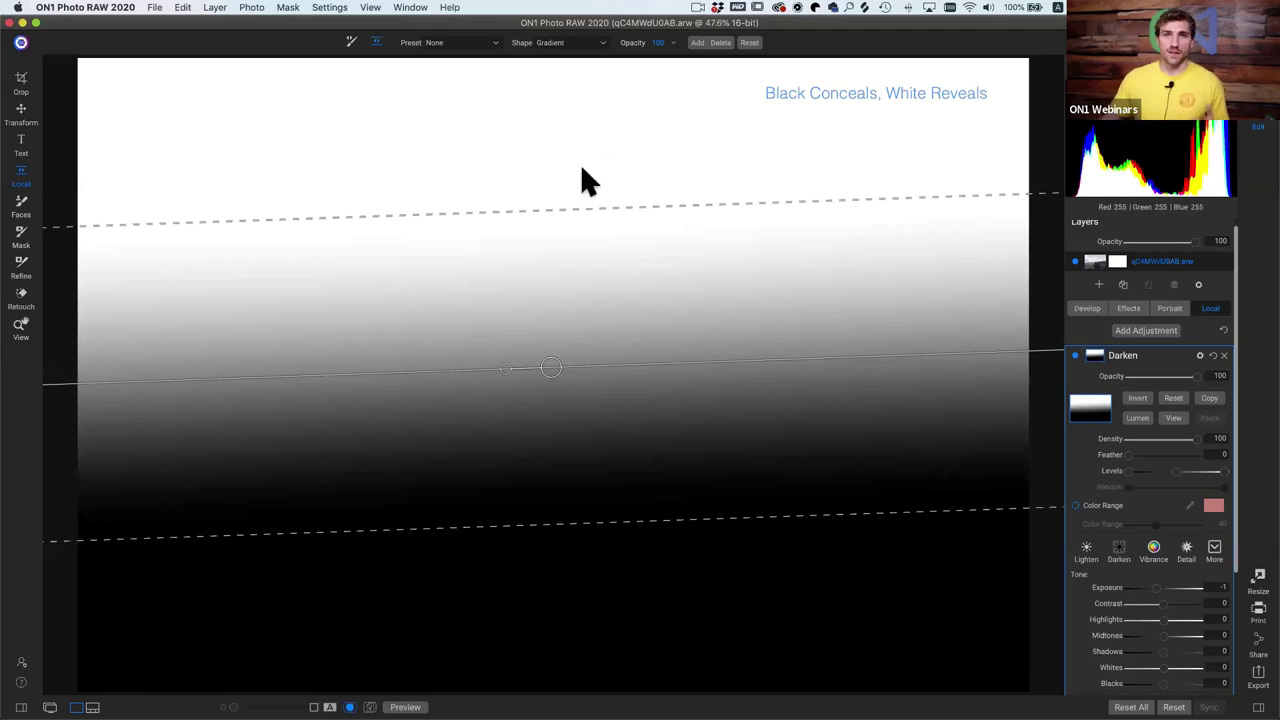
left_click(1174, 418)
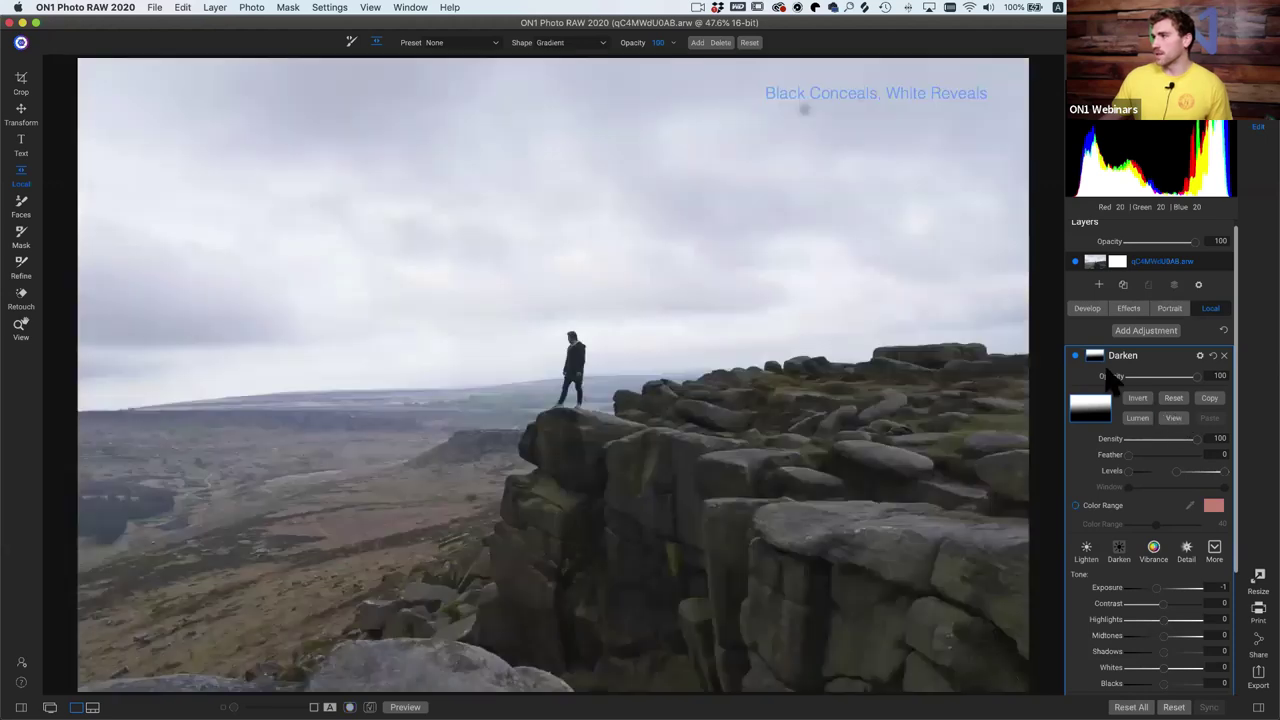
left_click(1076, 356)
left_click(1076, 356)
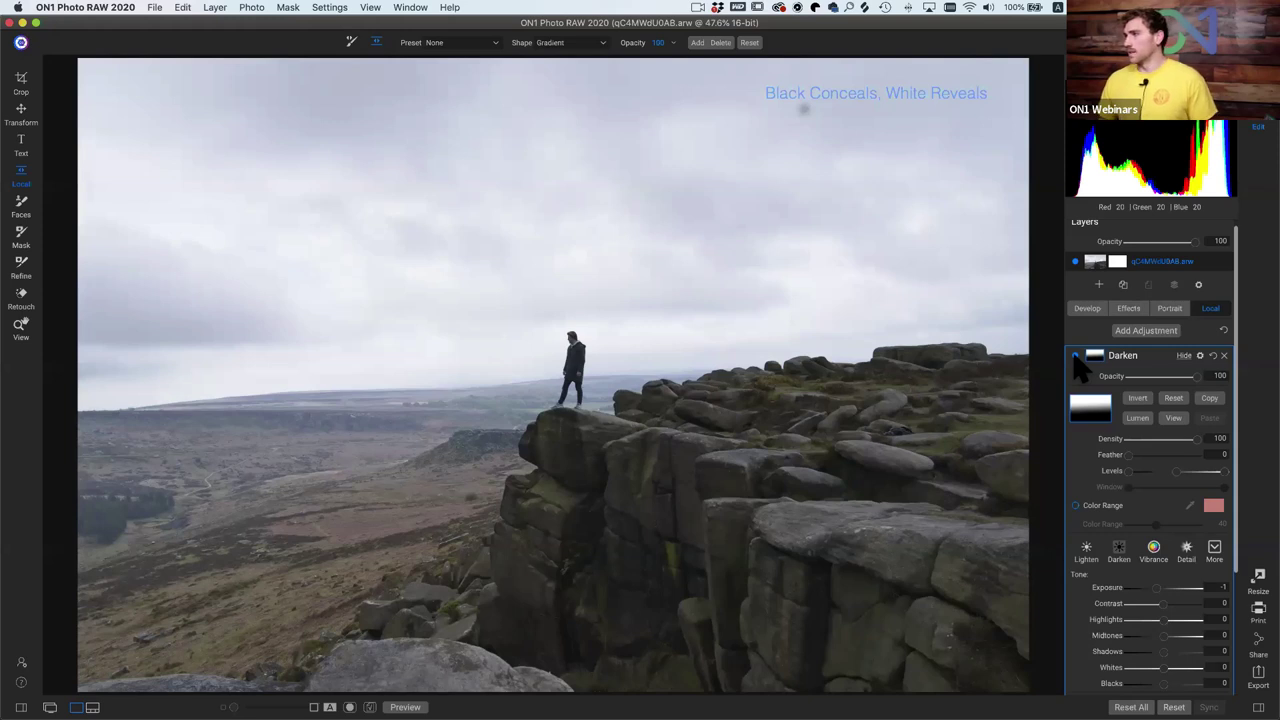
left_click(1226, 356)
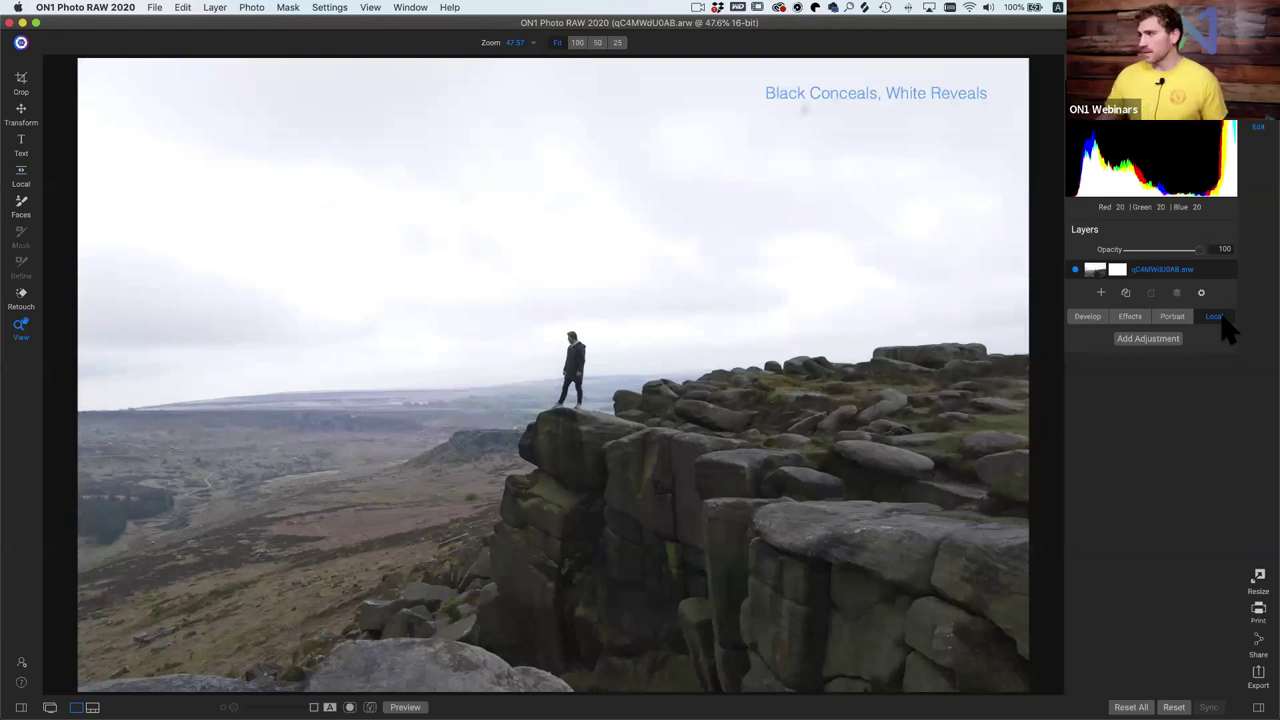
Add a Photo Filter effect from the Effects filter list to tint the photo blue.
left_click(1132, 318)
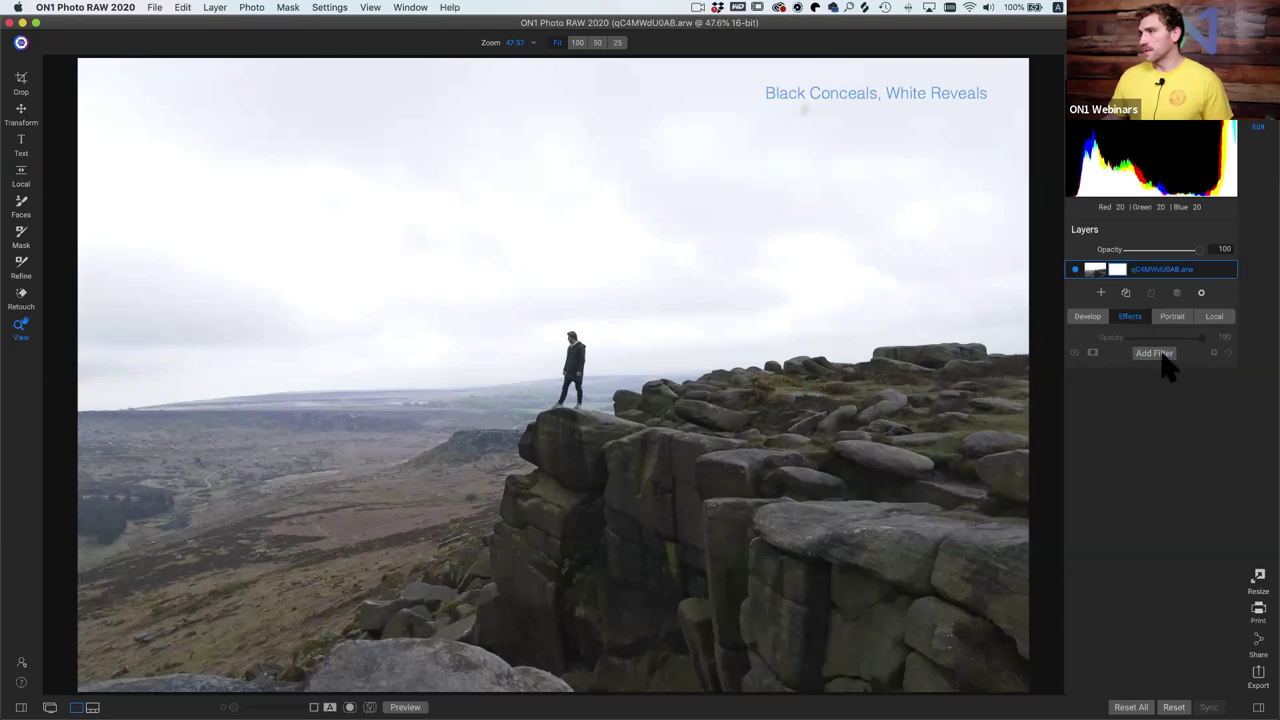
left_click(1153, 354)
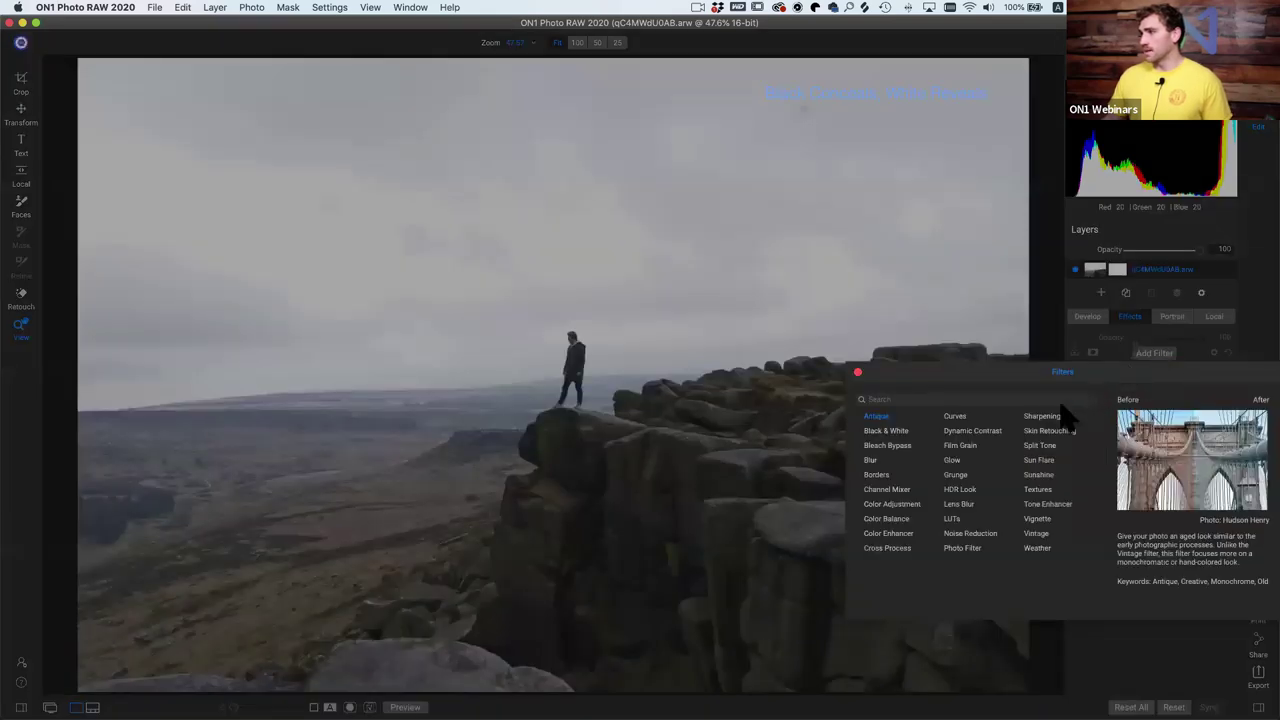
left_click(962, 548)
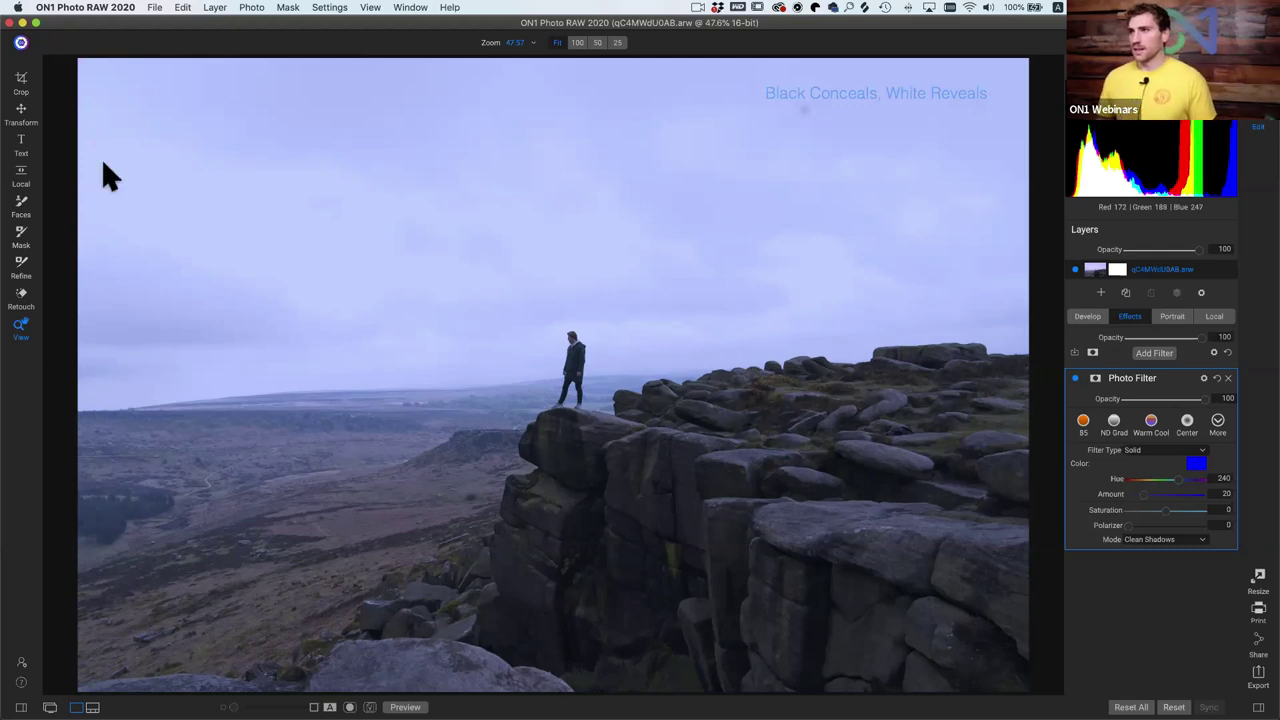
Add a local Adjustment layer, try its Mask brush and Gradient tools, and return to the Photo Filter settings.
left_click(24, 185)
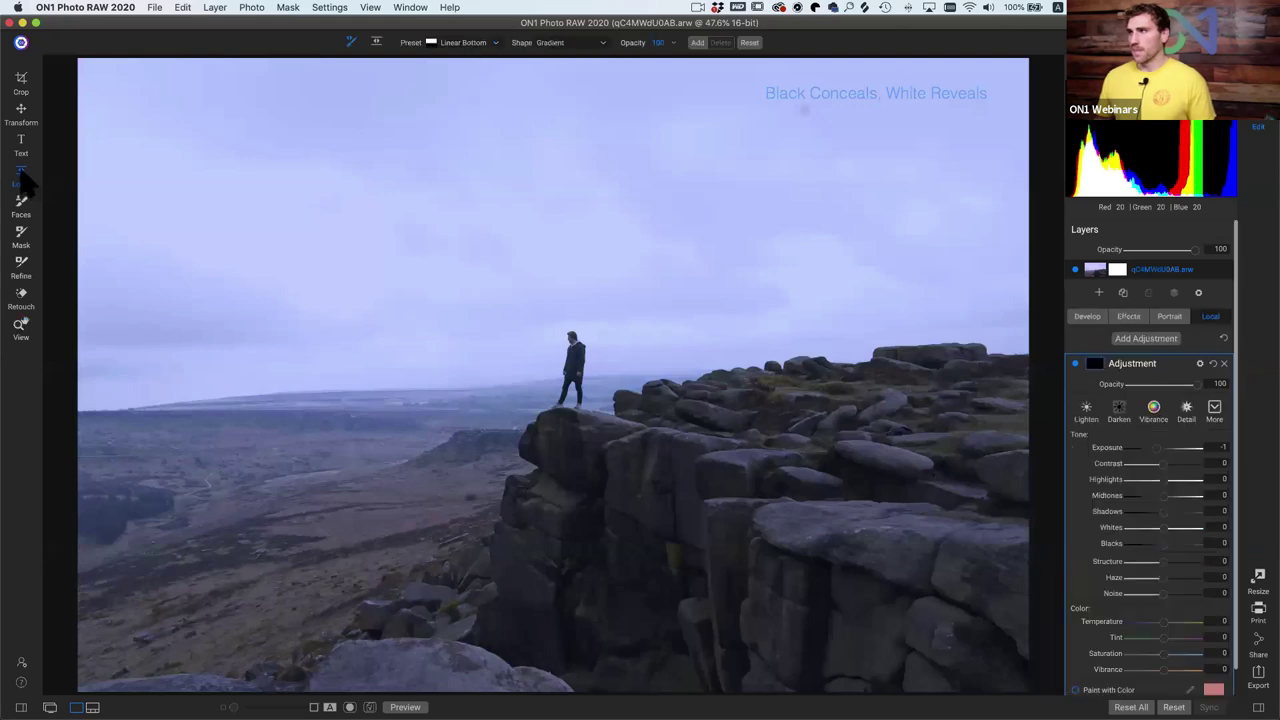
left_click(22, 242)
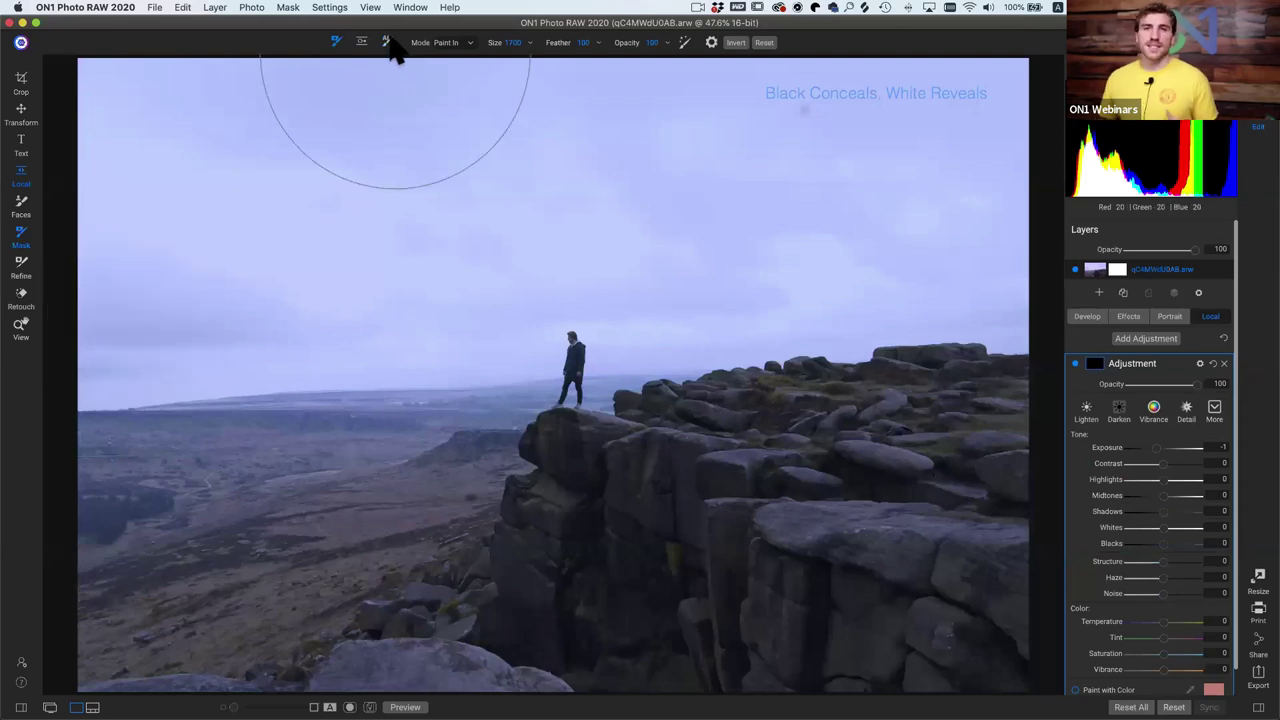
mouse_move(393, 48)
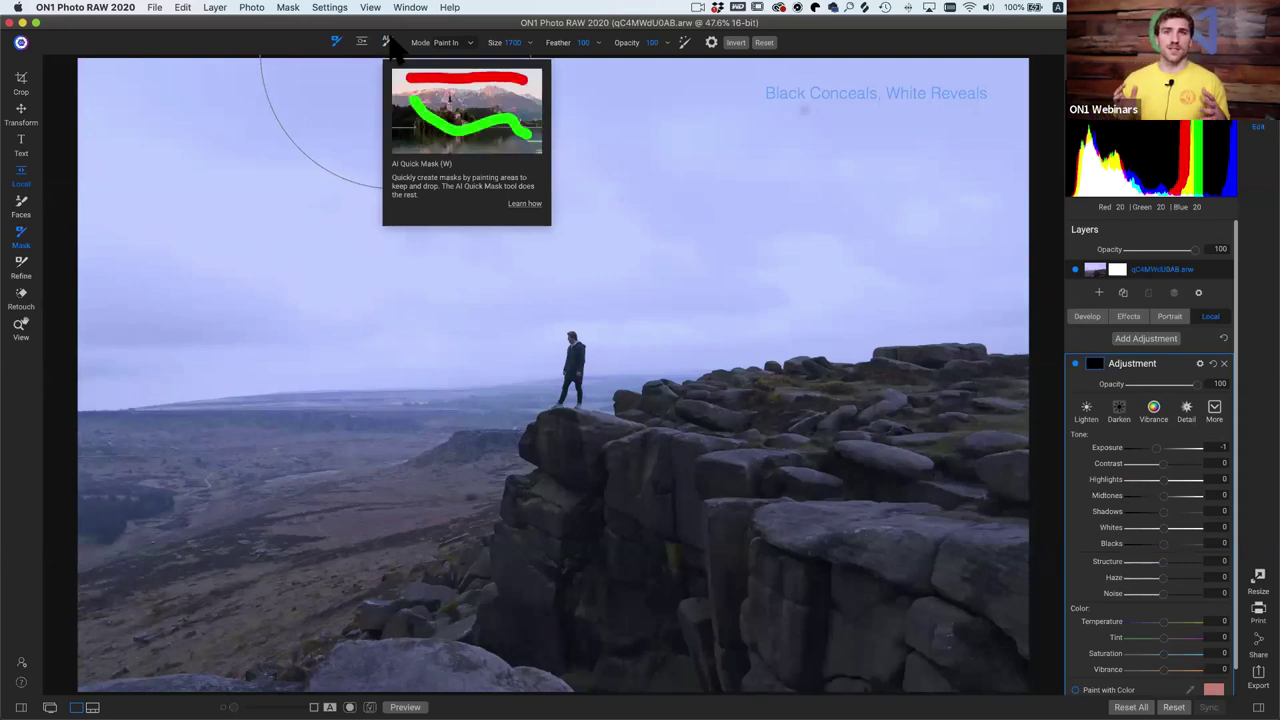
left_click(22, 175)
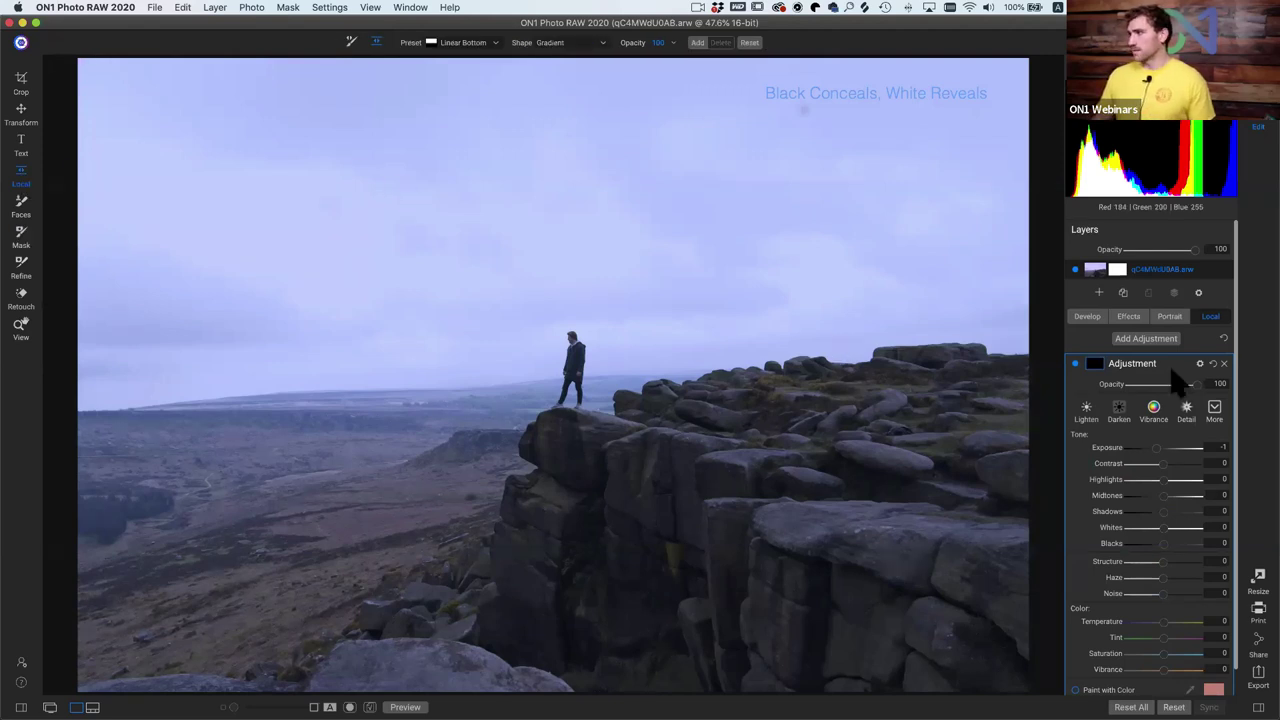
left_click(1128, 316)
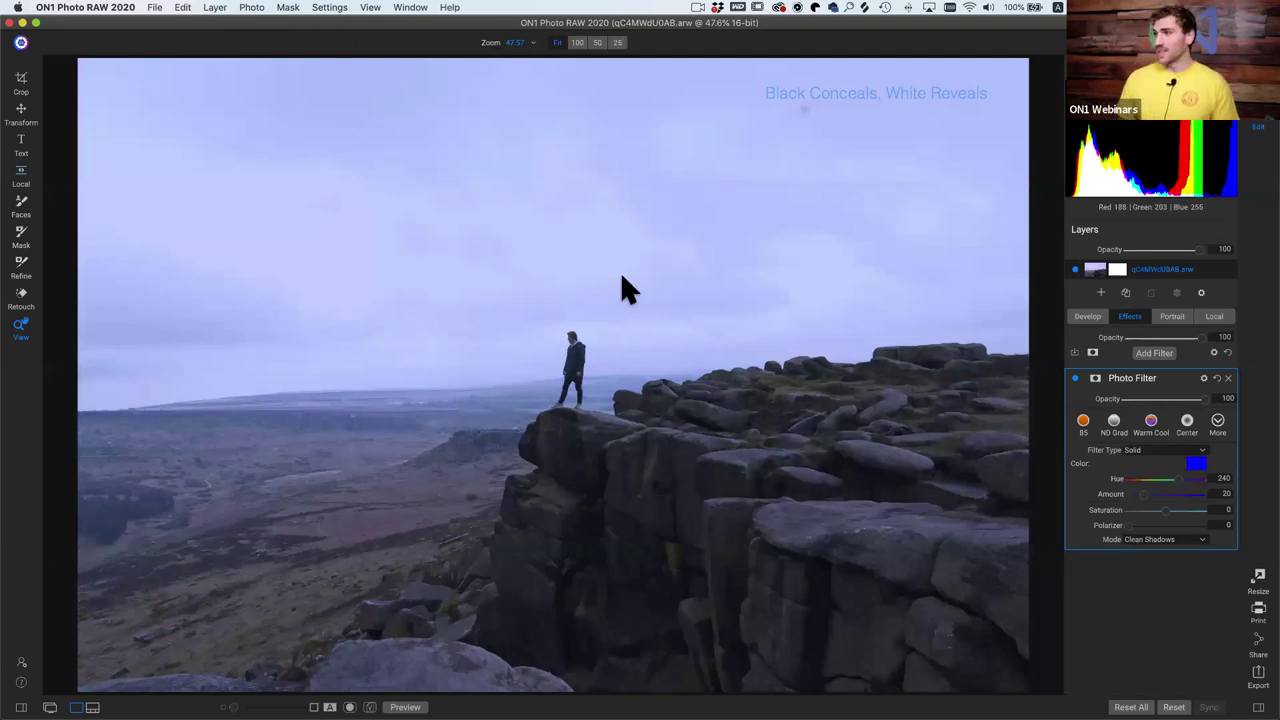
Mask the Photo Filter with a gradient across the horizon, widening its transition and moving it up.
key("shift+b")
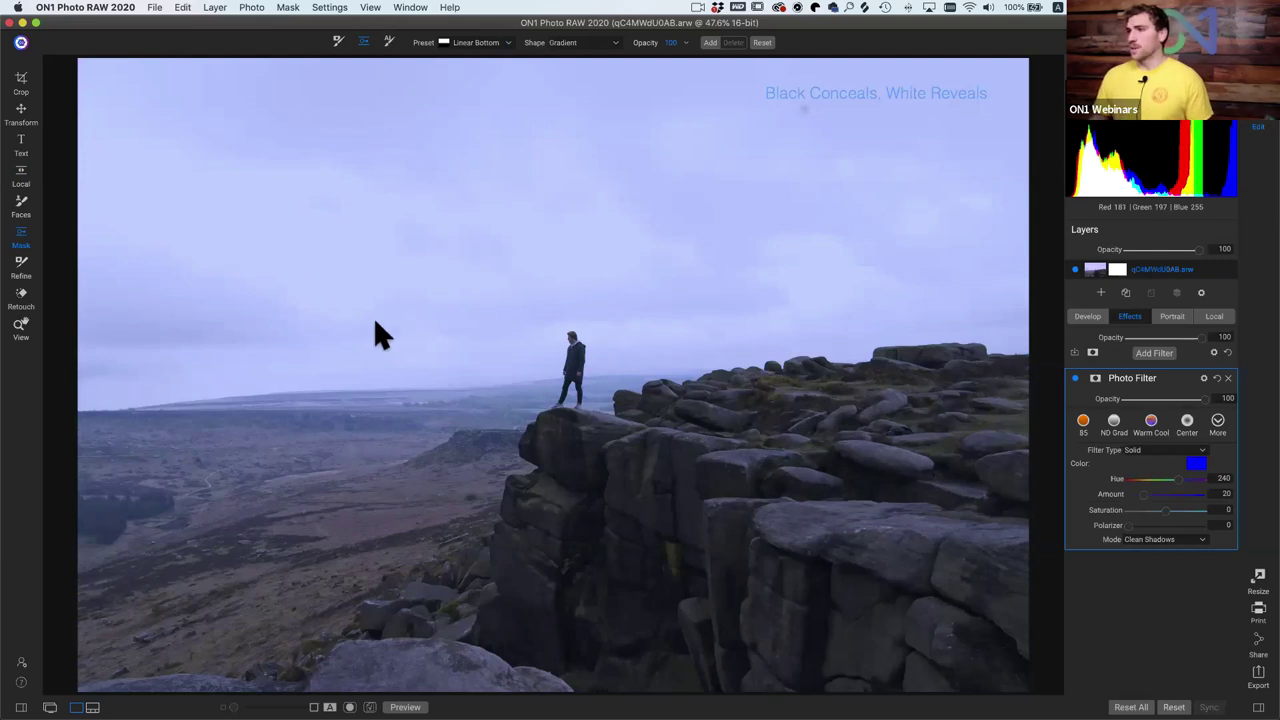
left_click(491, 387)
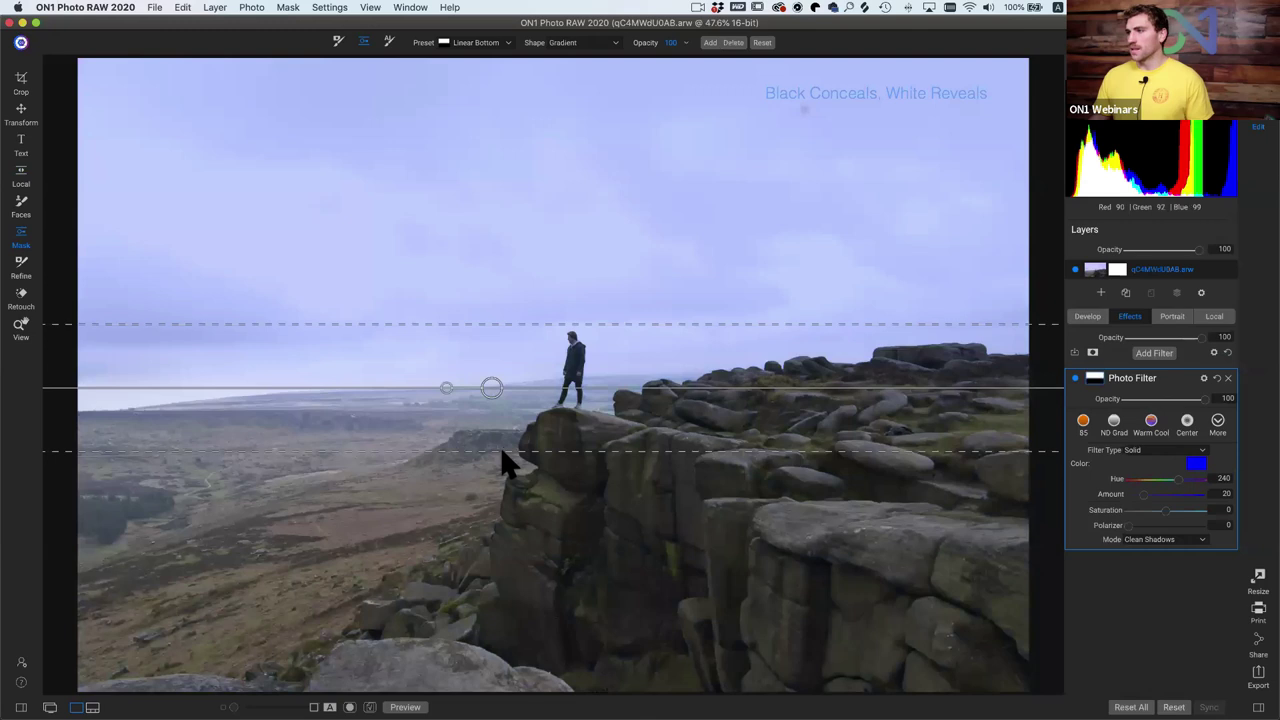
left_click_drag(503, 476, 526, 545)
left_click_drag(483, 362, 452, 333)
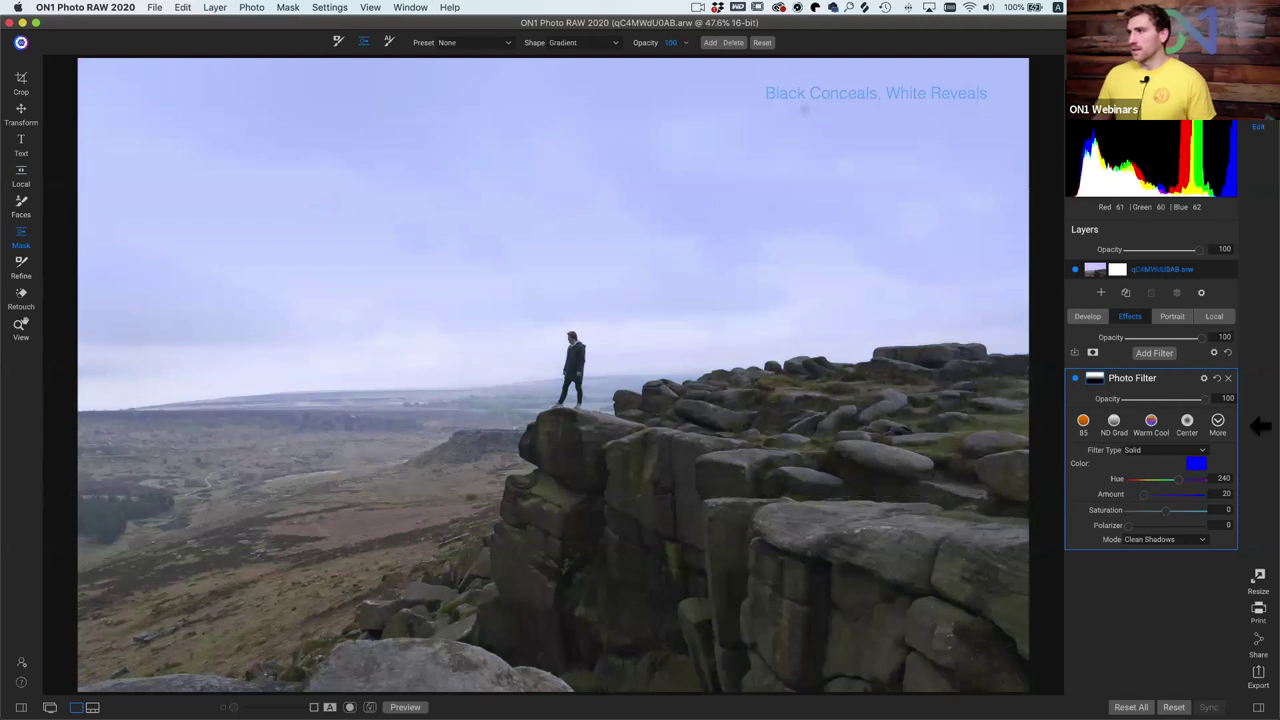
Toggle the Photo Filter off and on twice to compare the blue tint.
left_click(1076, 379)
left_click(1076, 379)
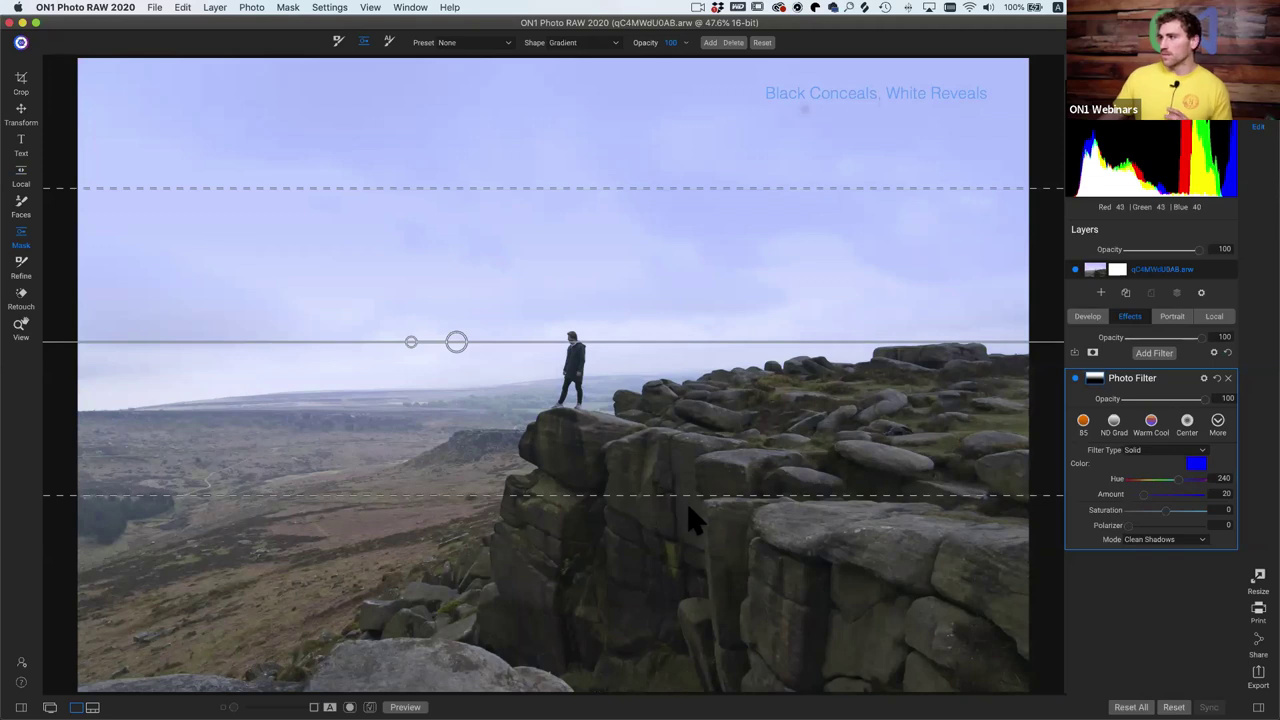
left_click(1076, 380)
left_click(1076, 380)
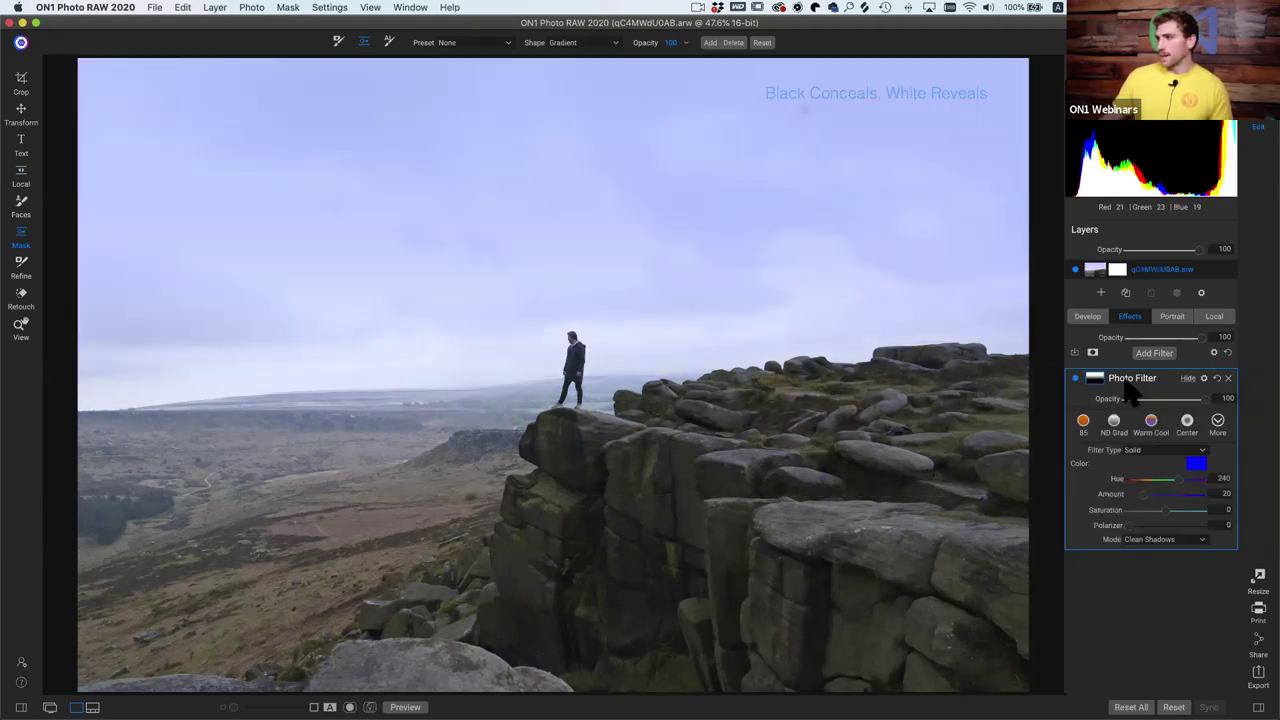
Paint the Photo Filter's mask in across the middle of the photo while viewing the mask.
key("b")
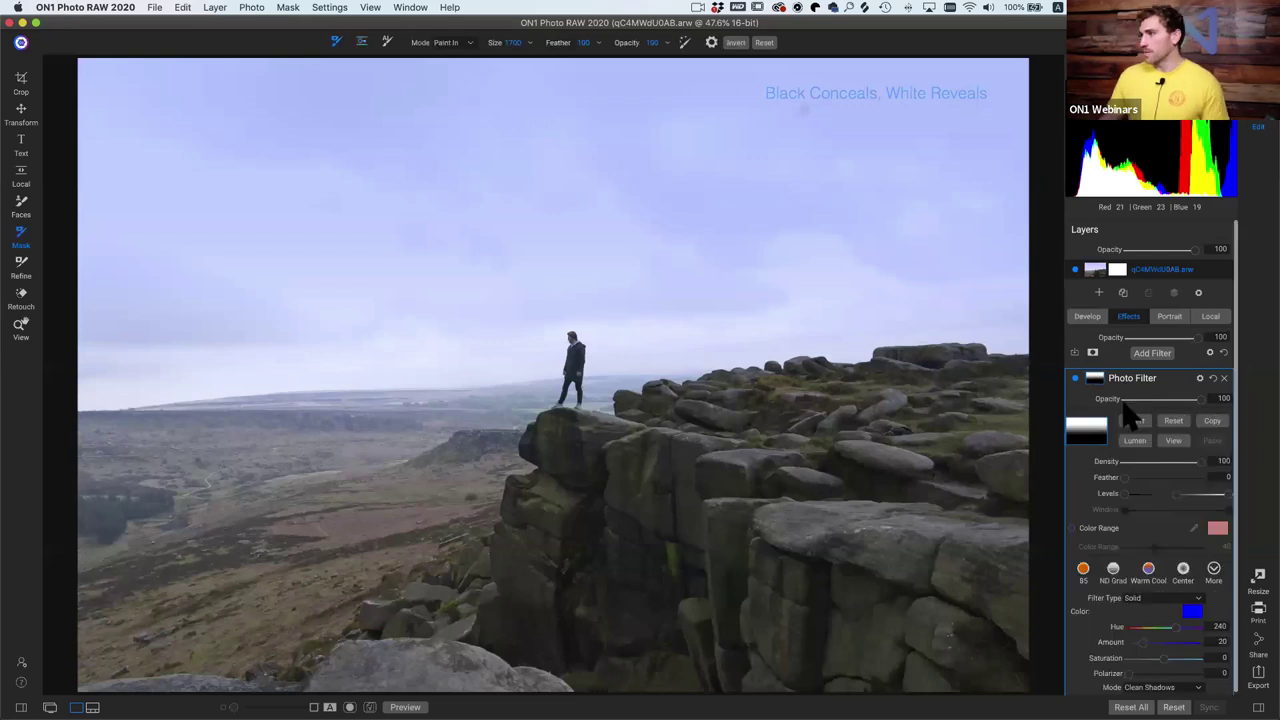
left_click(1168, 443)
mouse_move(725, 400)
left_mouse_down()
mouse_move(561, 331)
mouse_move(343, 304)
mouse_move(224, 318)
mouse_move(720, 221)
mouse_move(792, 193)
mouse_move(619, 153)
mouse_move(354, 164)
mouse_move(262, 200)
mouse_move(773, 189)
mouse_move(799, 166)
mouse_move(523, 120)
mouse_move(270, 170)
left_mouse_up()
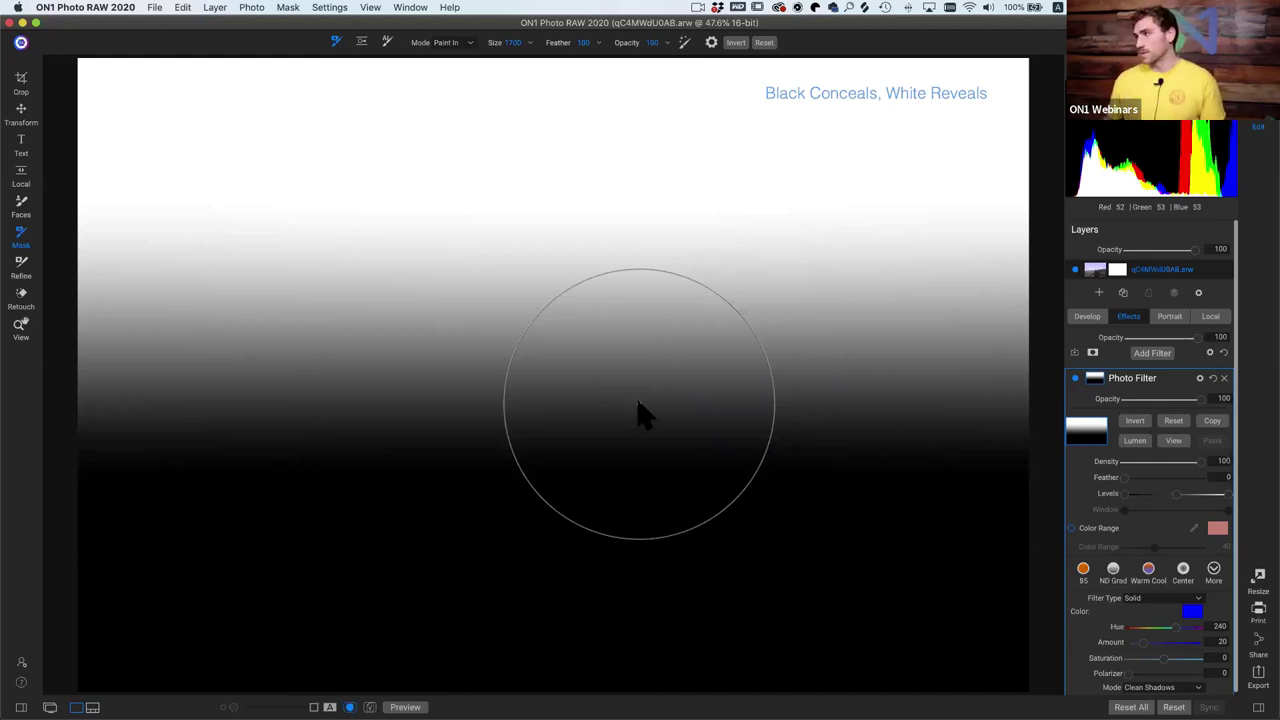
left_click(1175, 442)
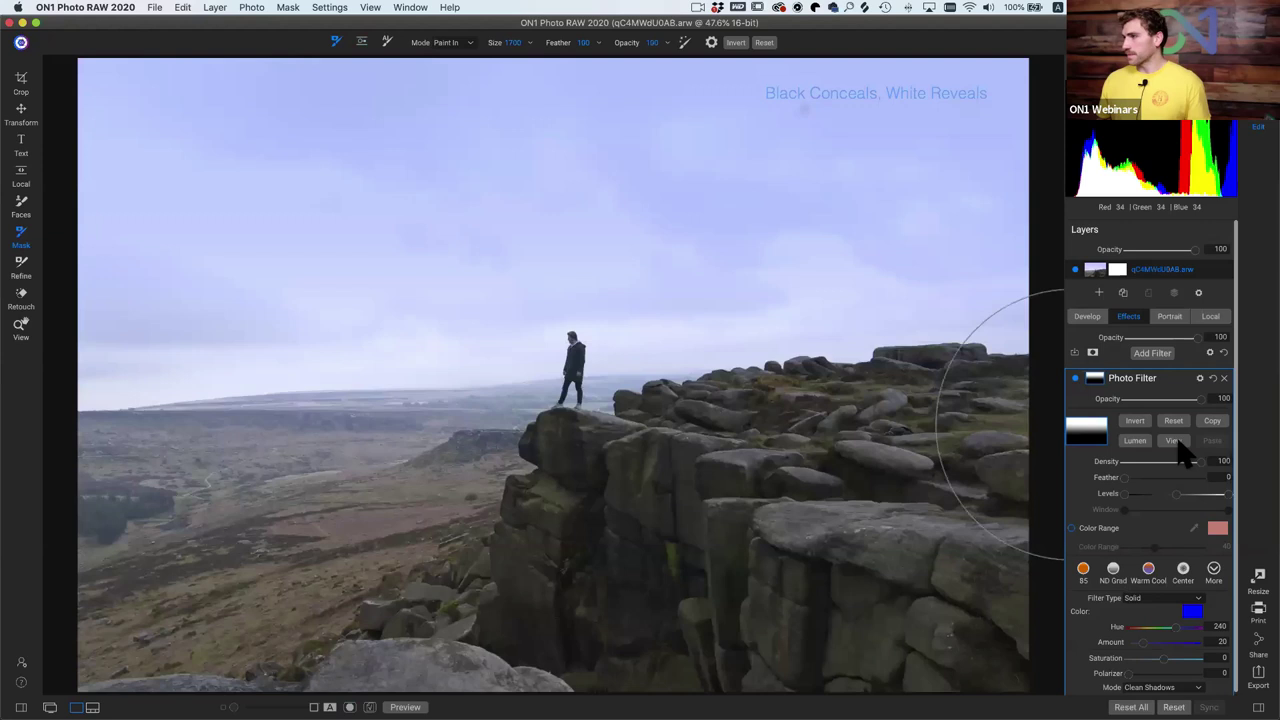
Toggle the Photo Filter to compare, then show the filmstrip.
left_click(1076, 380)
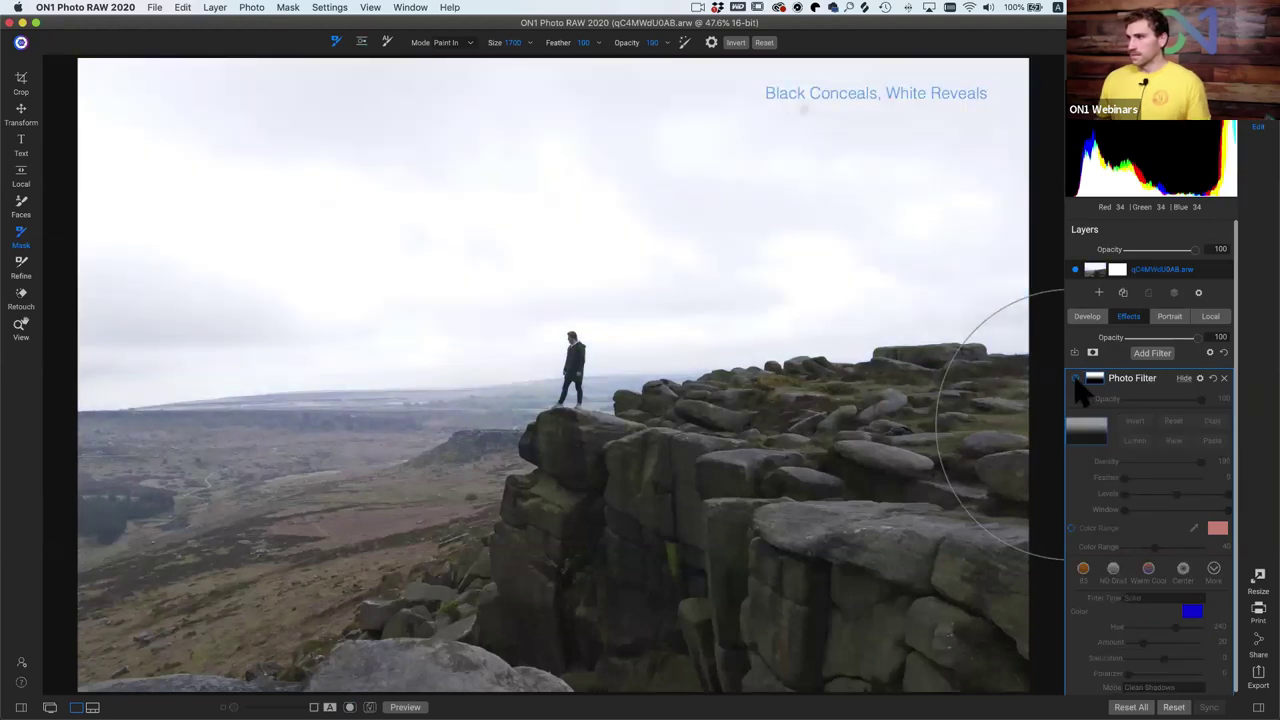
left_click(1076, 380)
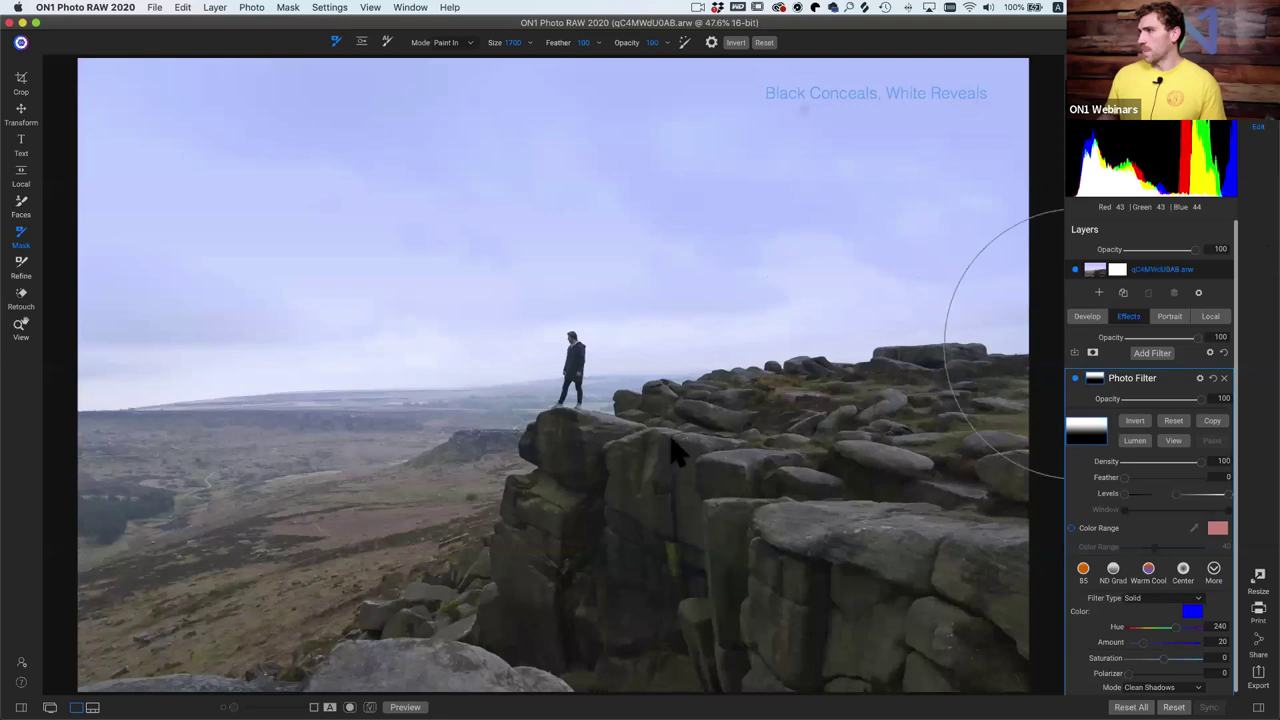
key("super+shift+f")
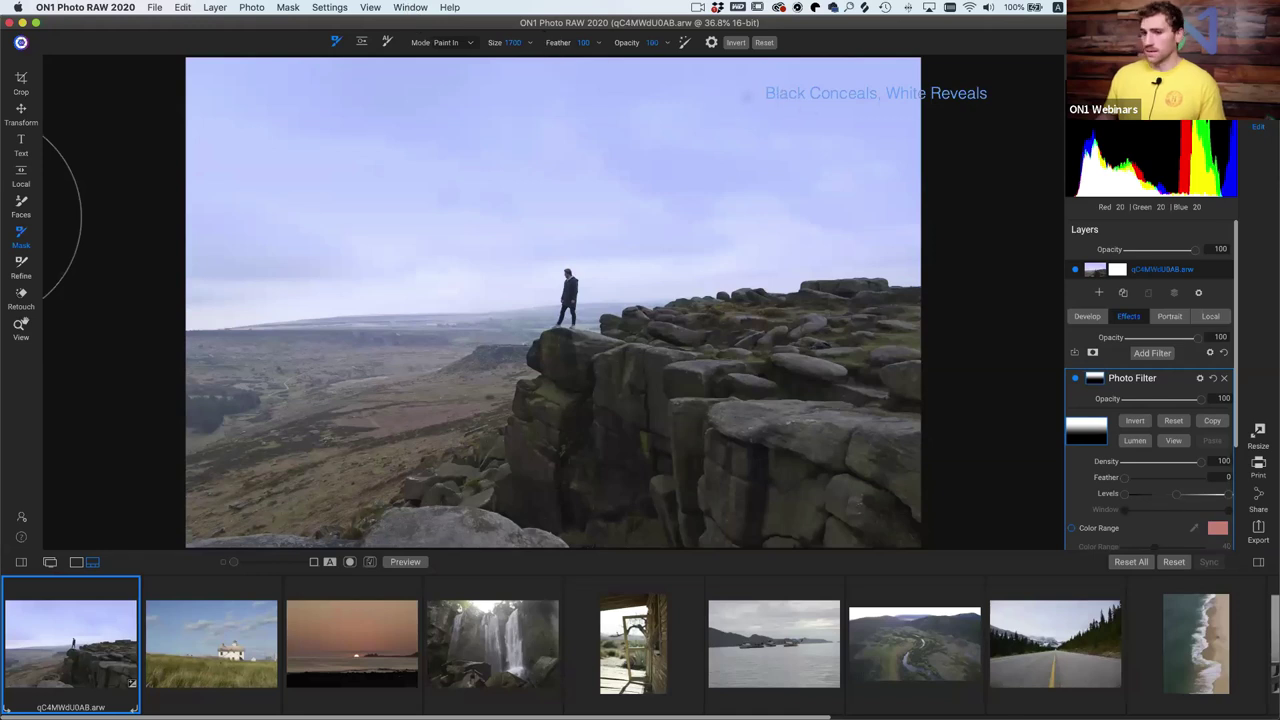
Delete the on-screen caption and open the lighthouse photo 1442.nef from the filmstrip.
left_click(818, 92)
key("BackSpace")
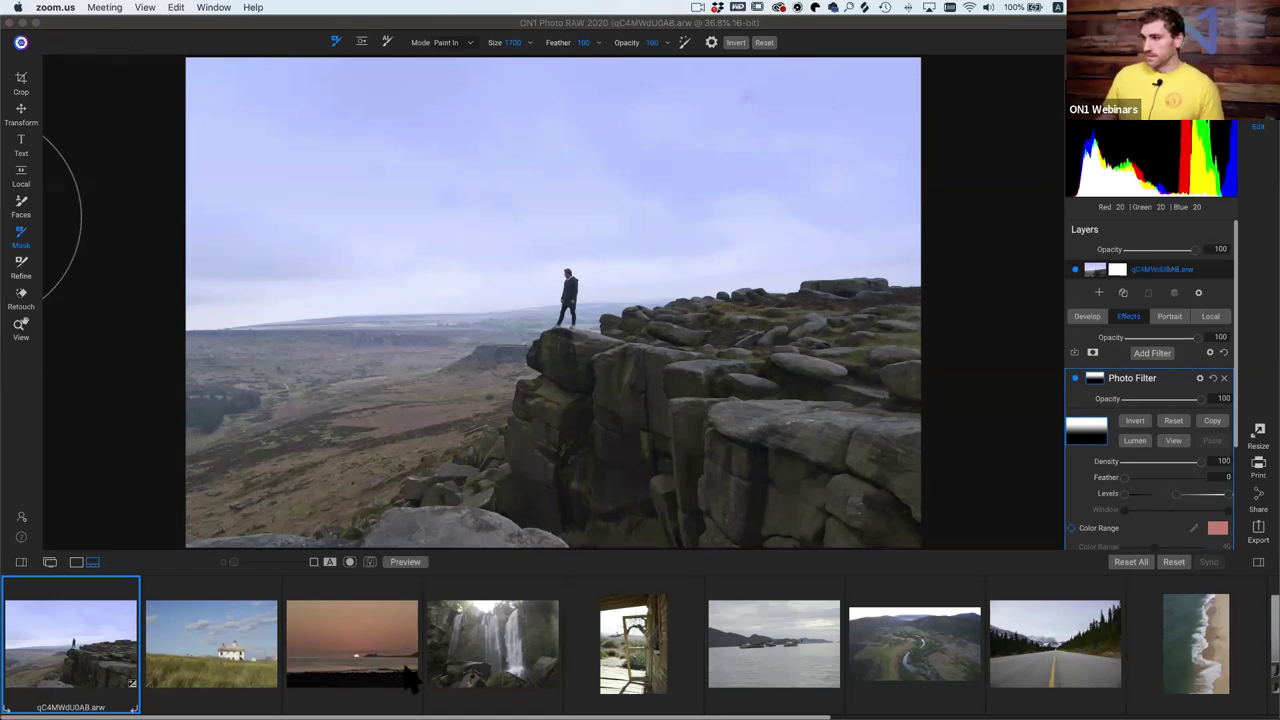
left_click(209, 651)
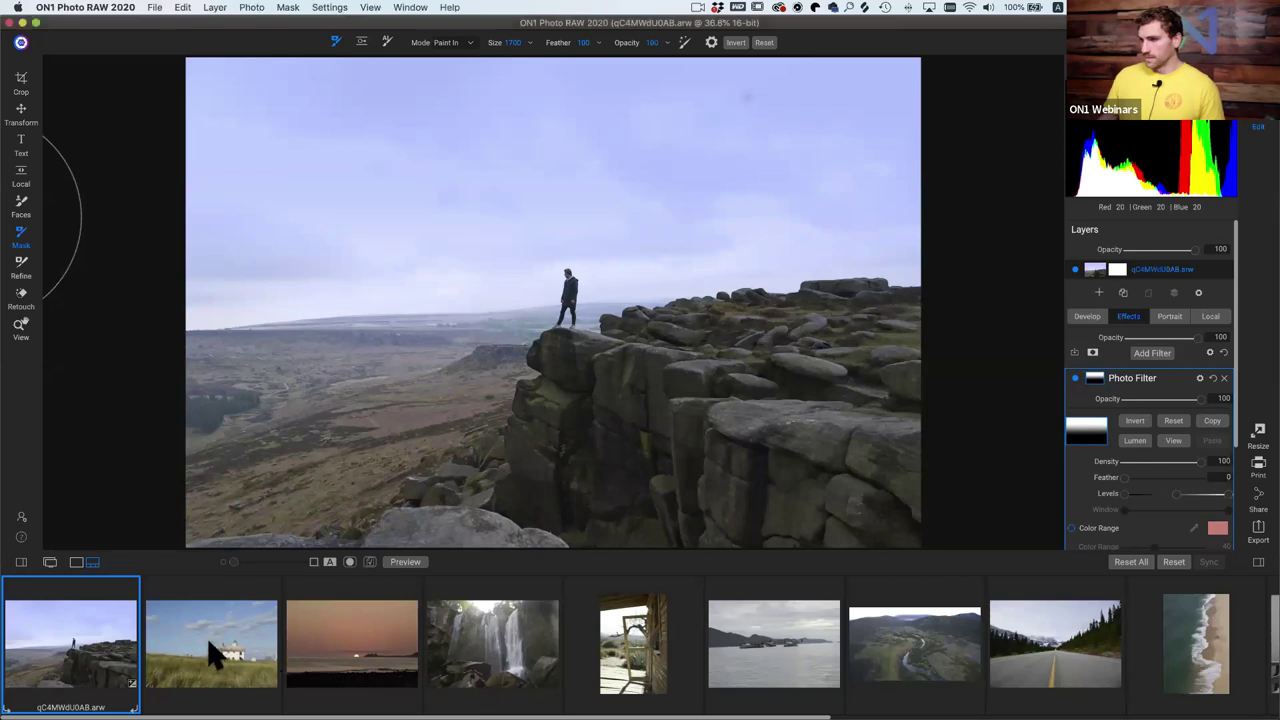
left_click(233, 635)
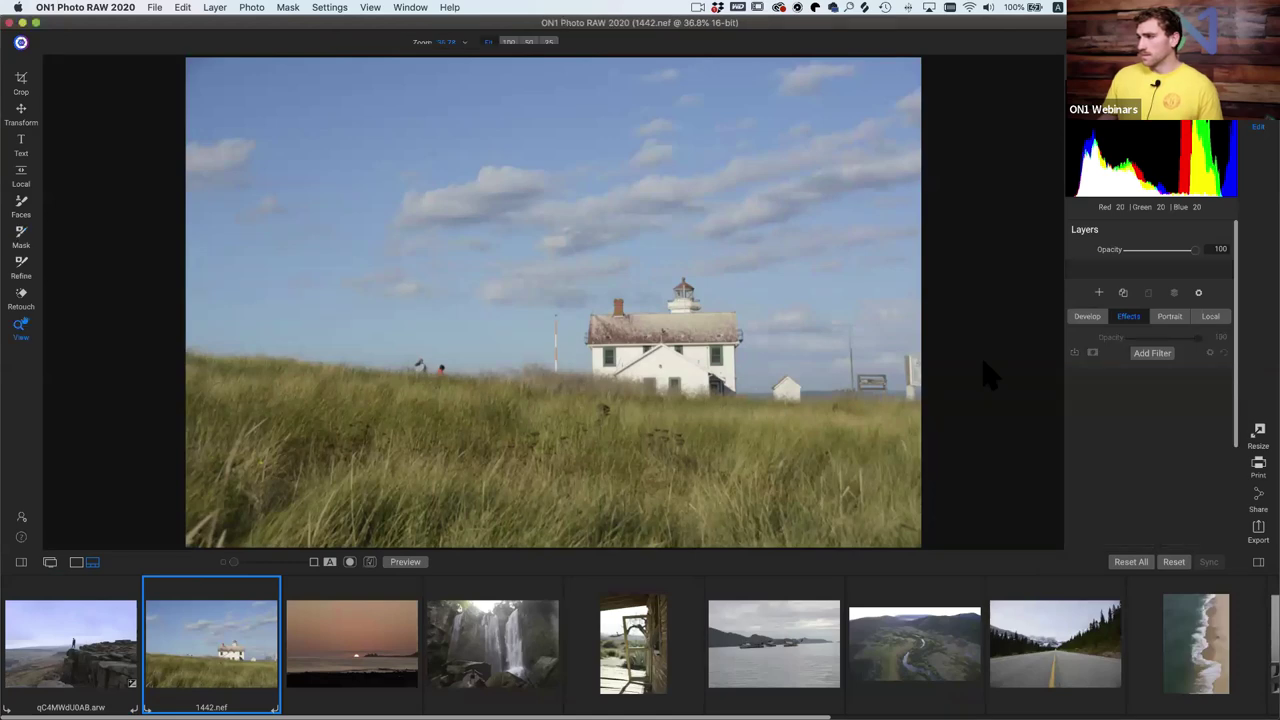
Hide the filmstrip so the lighthouse fills the view, then open the Add Filter browser.
key("z")
key("super+shift+f")
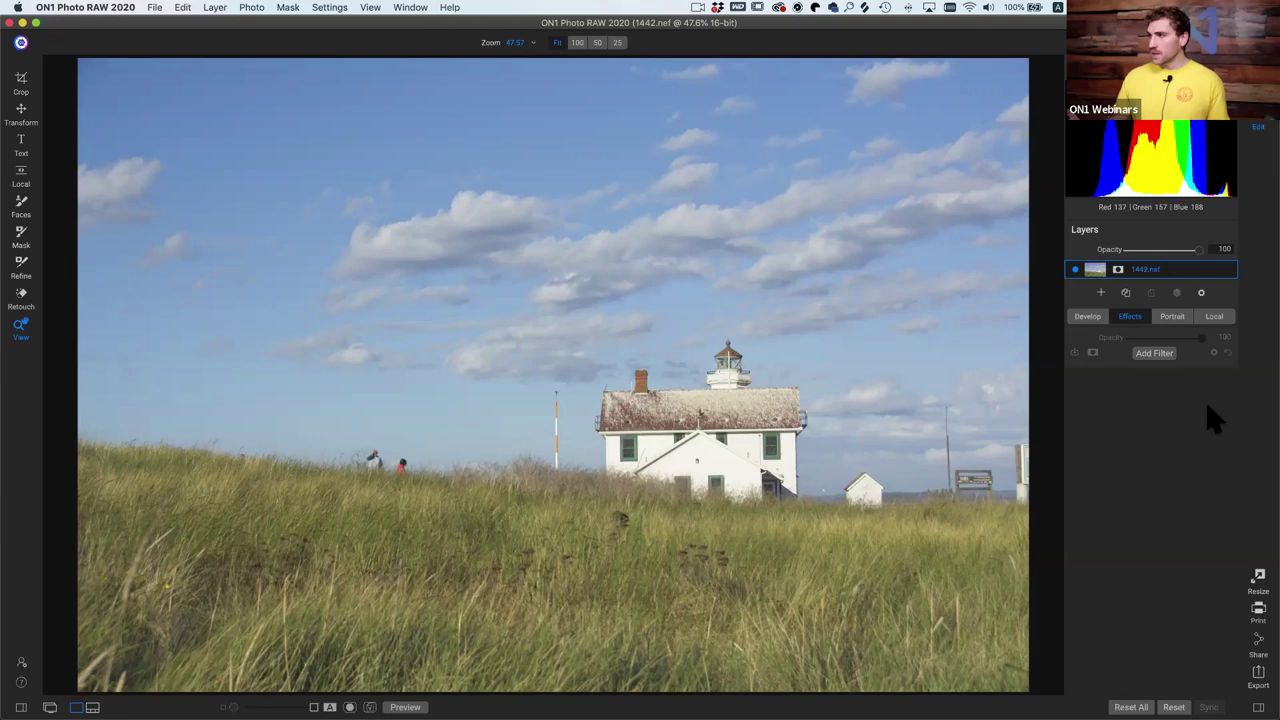
left_click(1160, 355)
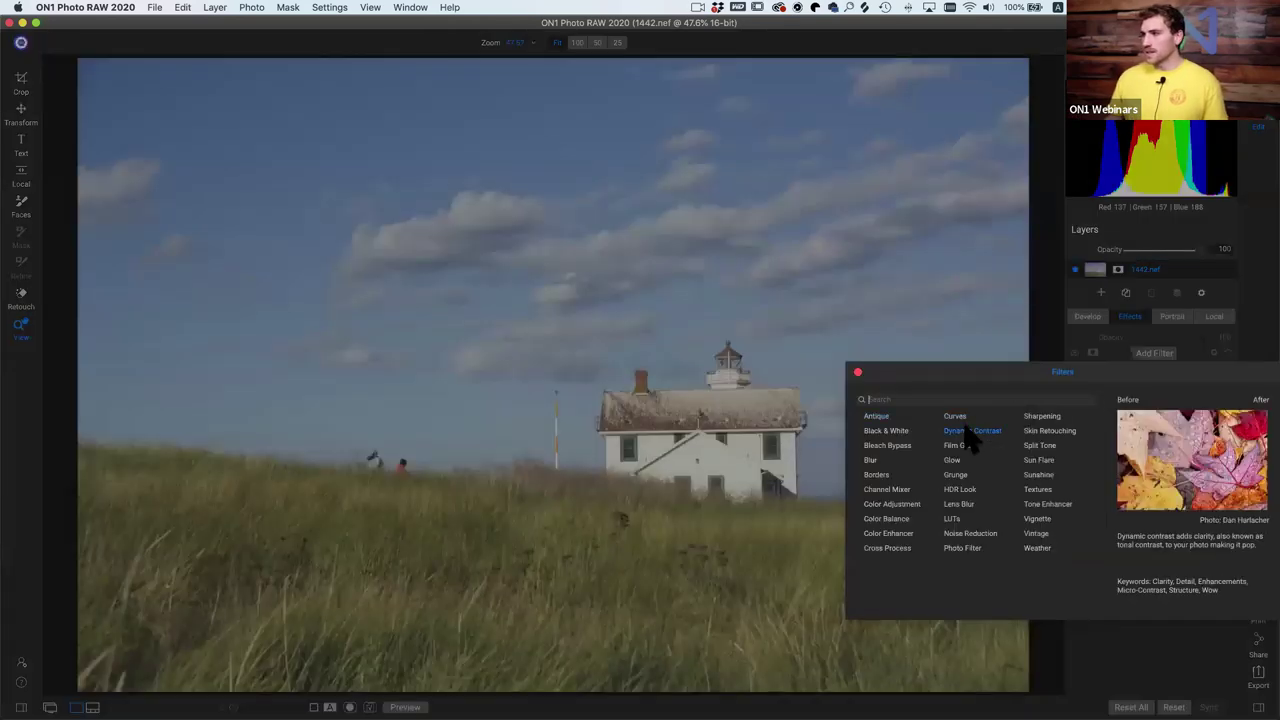
Add a Dynamic Contrast filter with Small at 39 and Shadows at -82.
left_click(966, 432)
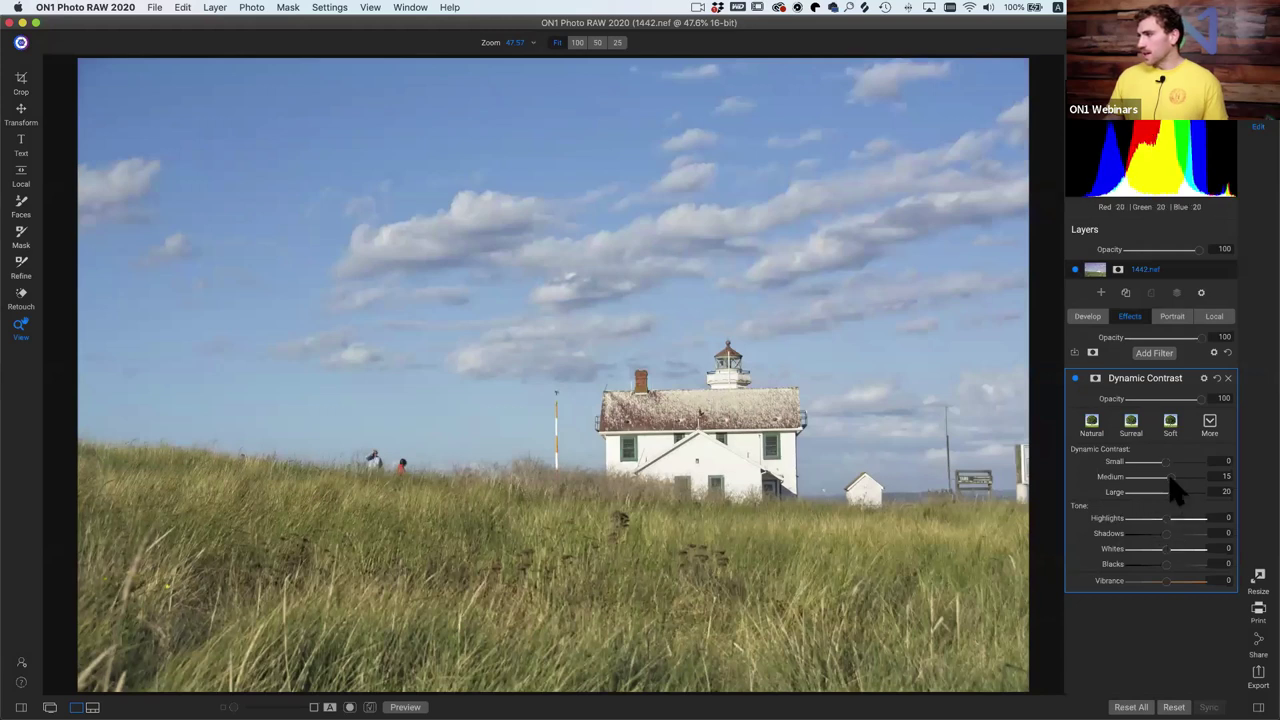
left_click_drag(1166, 461, 1183, 466)
left_click_drag(1164, 537, 1135, 537)
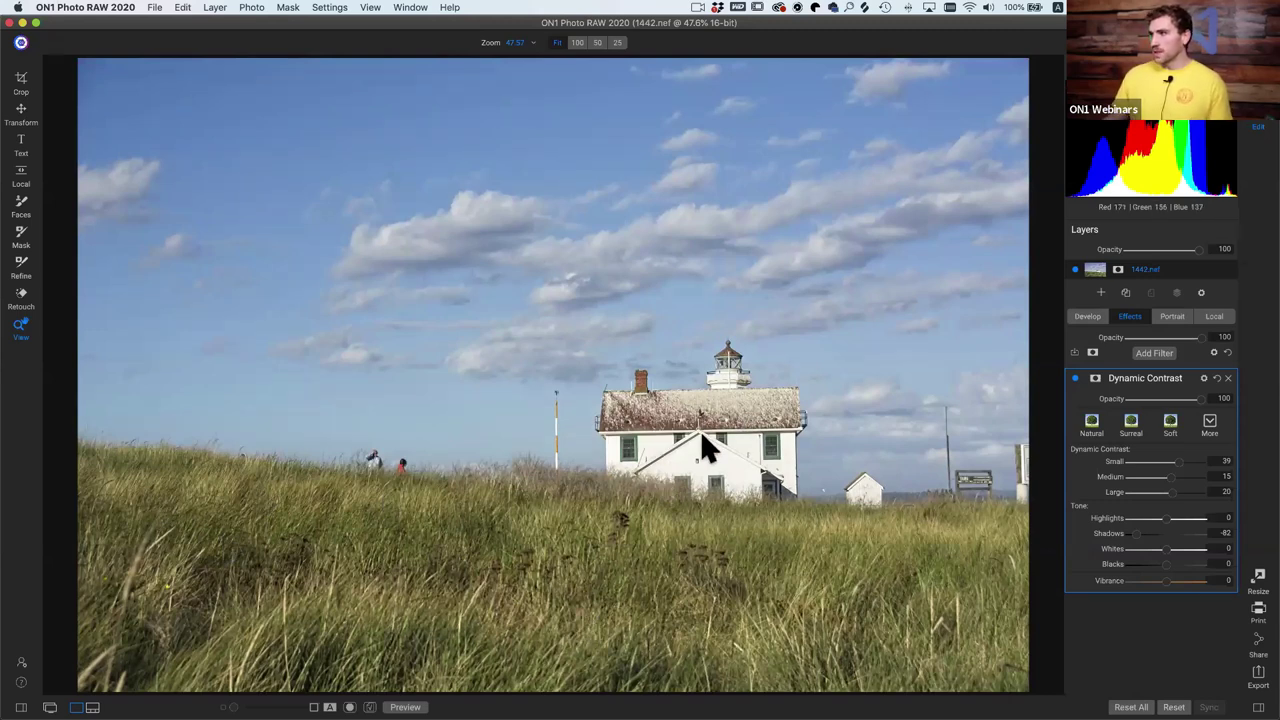
Toggle Dynamic Contrast off and on to compare, then zoom to 100% to inspect detail.
left_click(1076, 380)
left_click(1076, 380)
left_click(668, 245)
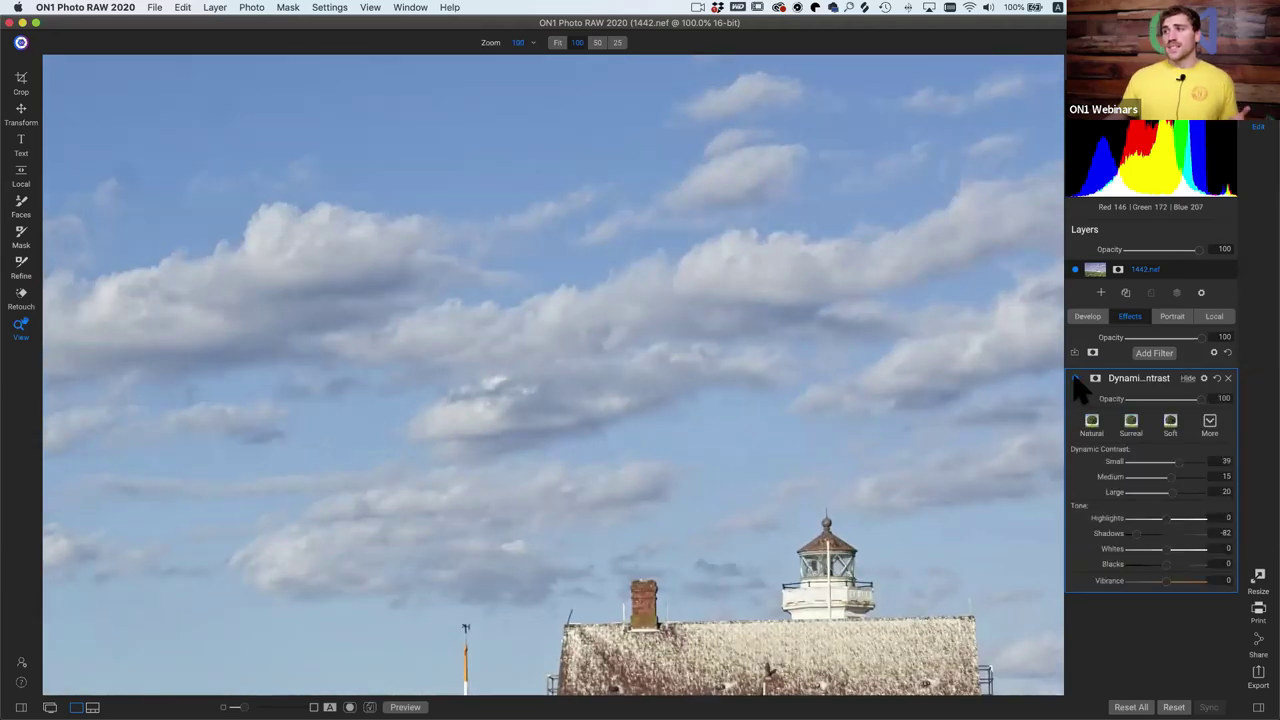
Fit the whole photo in view and set the Masking Brush size to 800.
left_click(764, 360)
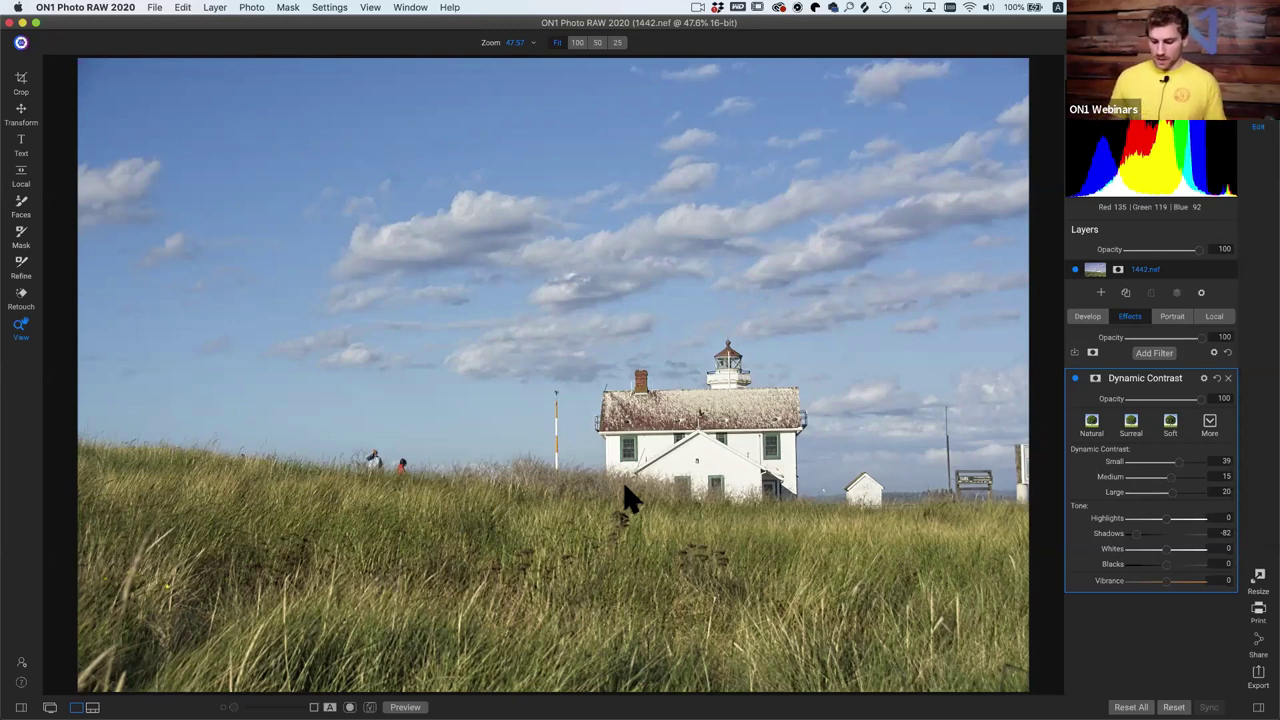
key("b")
key("bracketleft")
key("bracketleft")
key("bracketleft")
key("bracketleft")
key("bracketleft")
key("bracketleft")
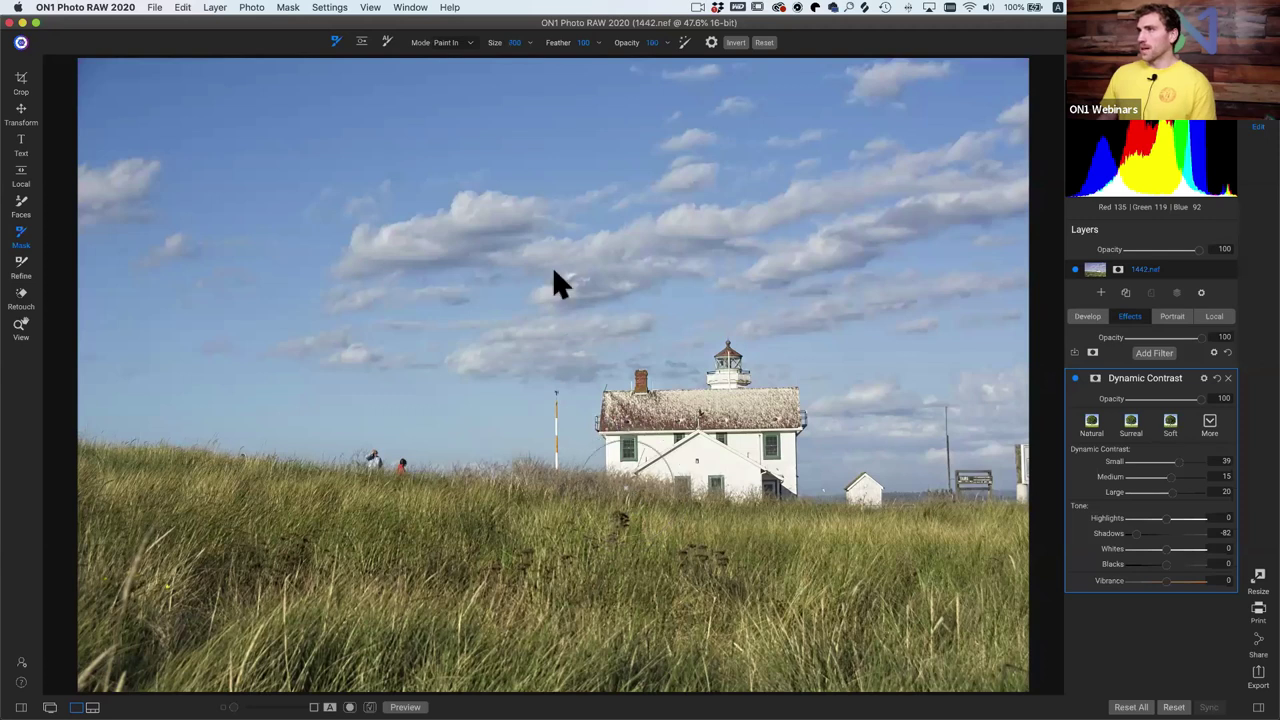
Check that the mask brush mode is set to Paint In.
left_click(450, 43)
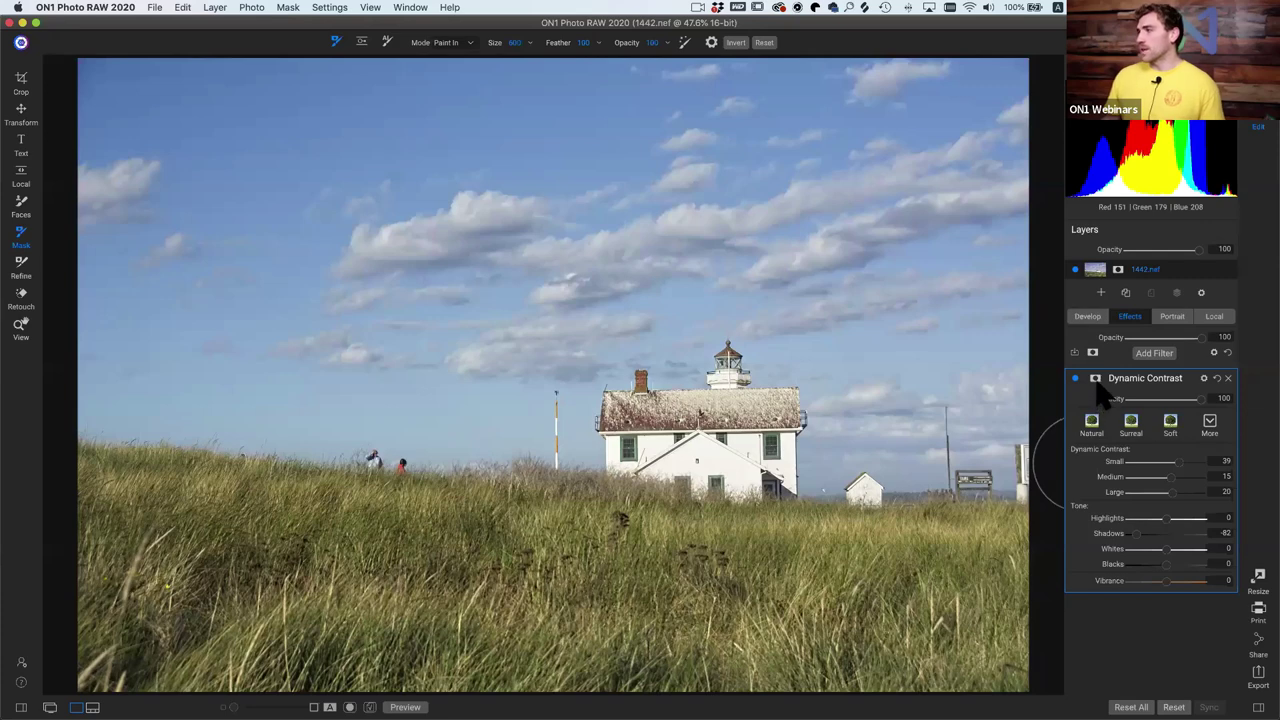
Add an inverted black mask to Dynamic Contrast and paint it onto the grass with a brush shrunk to 600.
left_click(1096, 379)
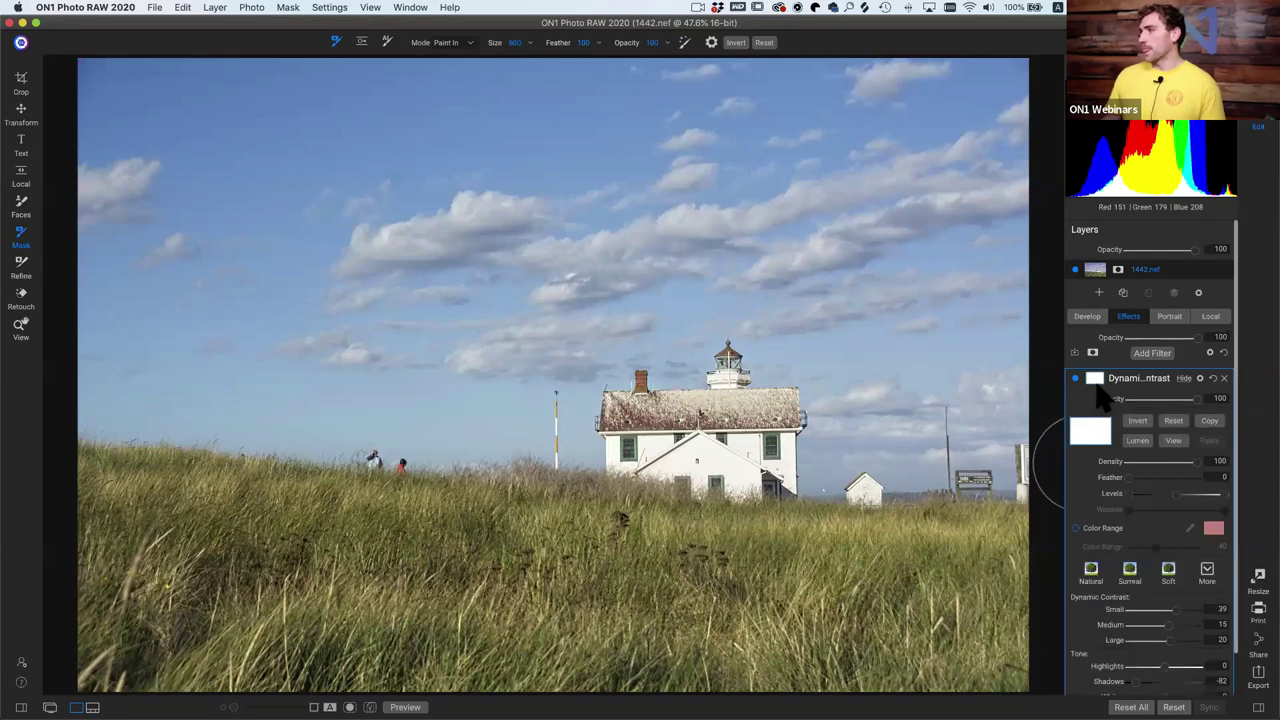
left_click(1138, 421)
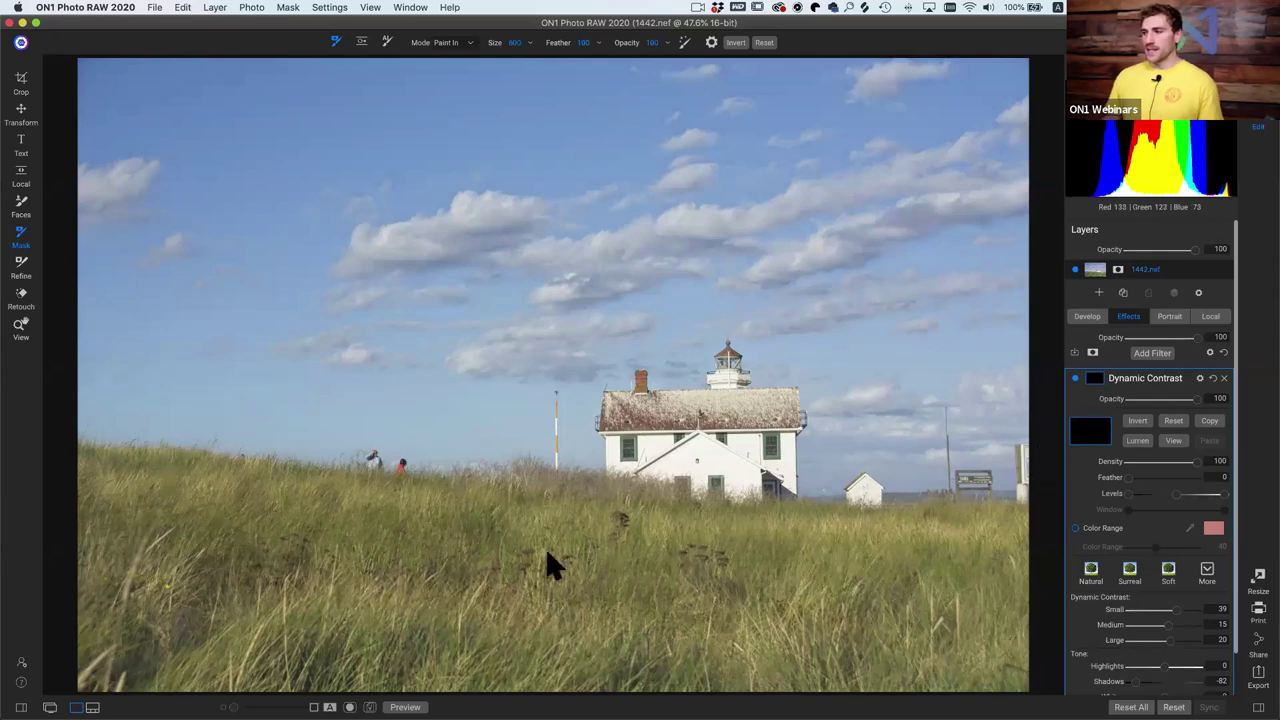
key("bracketleft")
key("bracketleft")
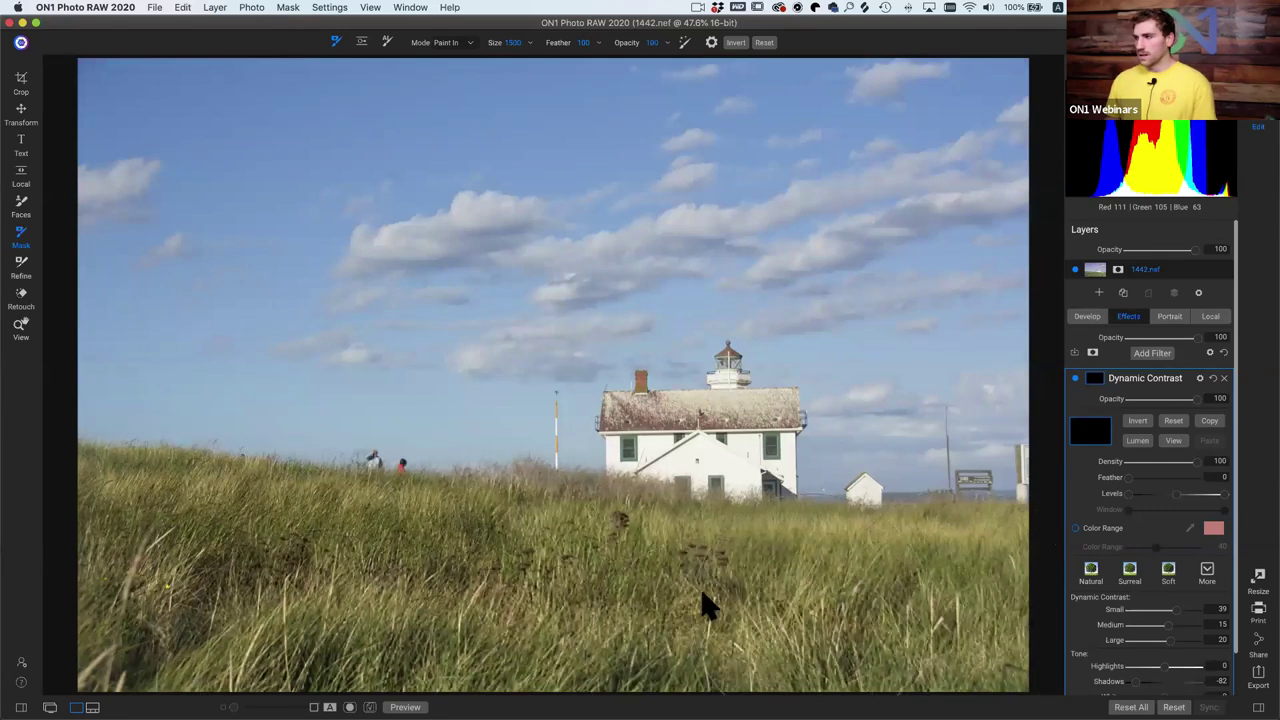
left_click(690, 564)
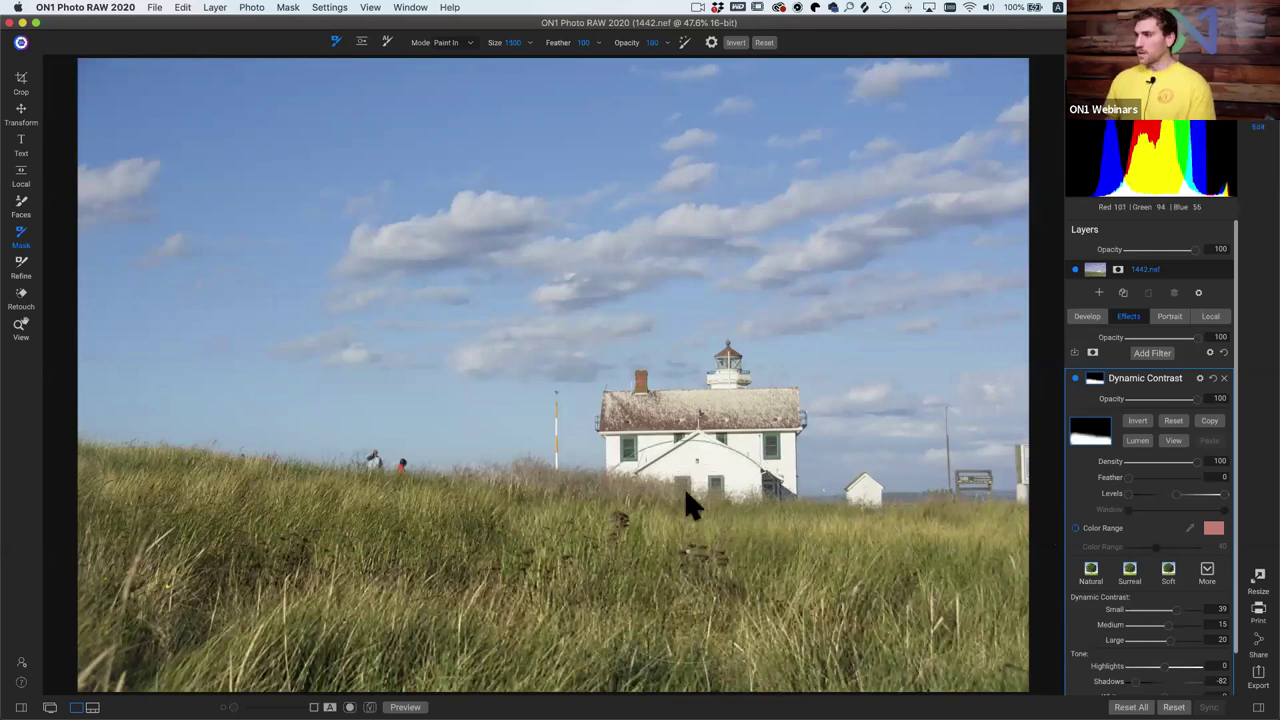
key("bracketleft")
key("bracketleft")
key("bracketleft")
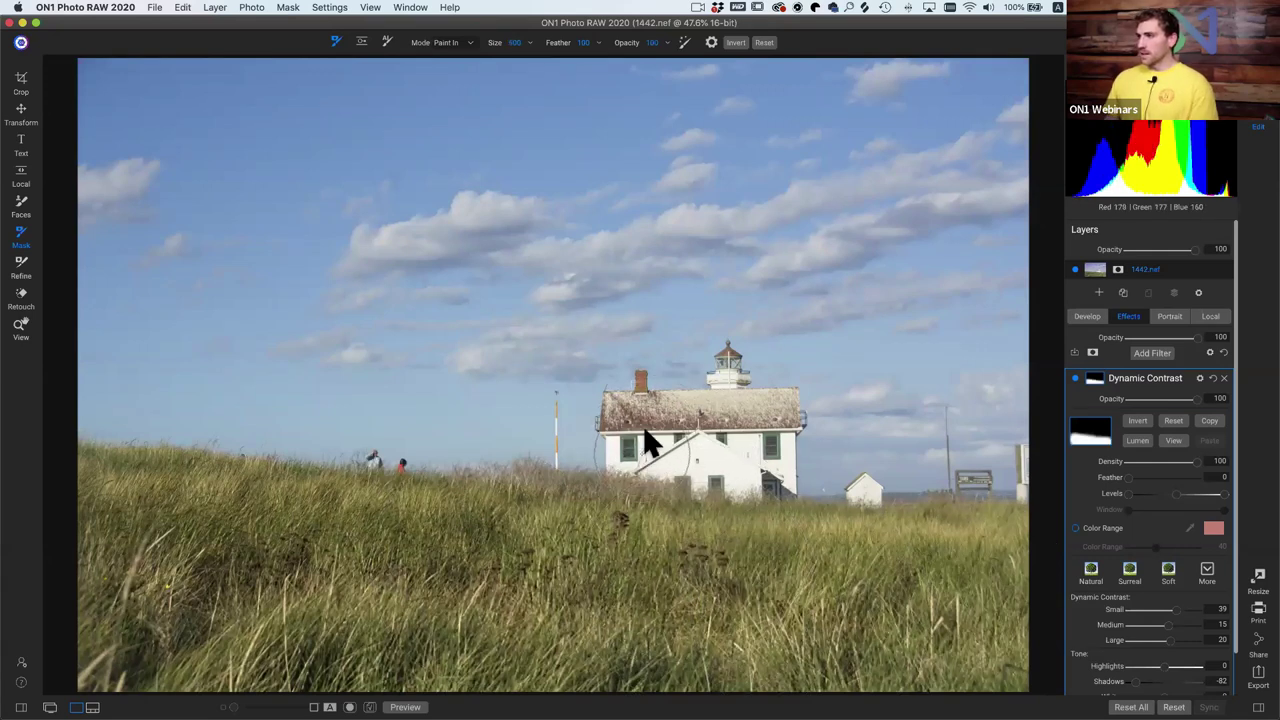
key("bracketleft")
key("bracketleft")
key("bracketleft")
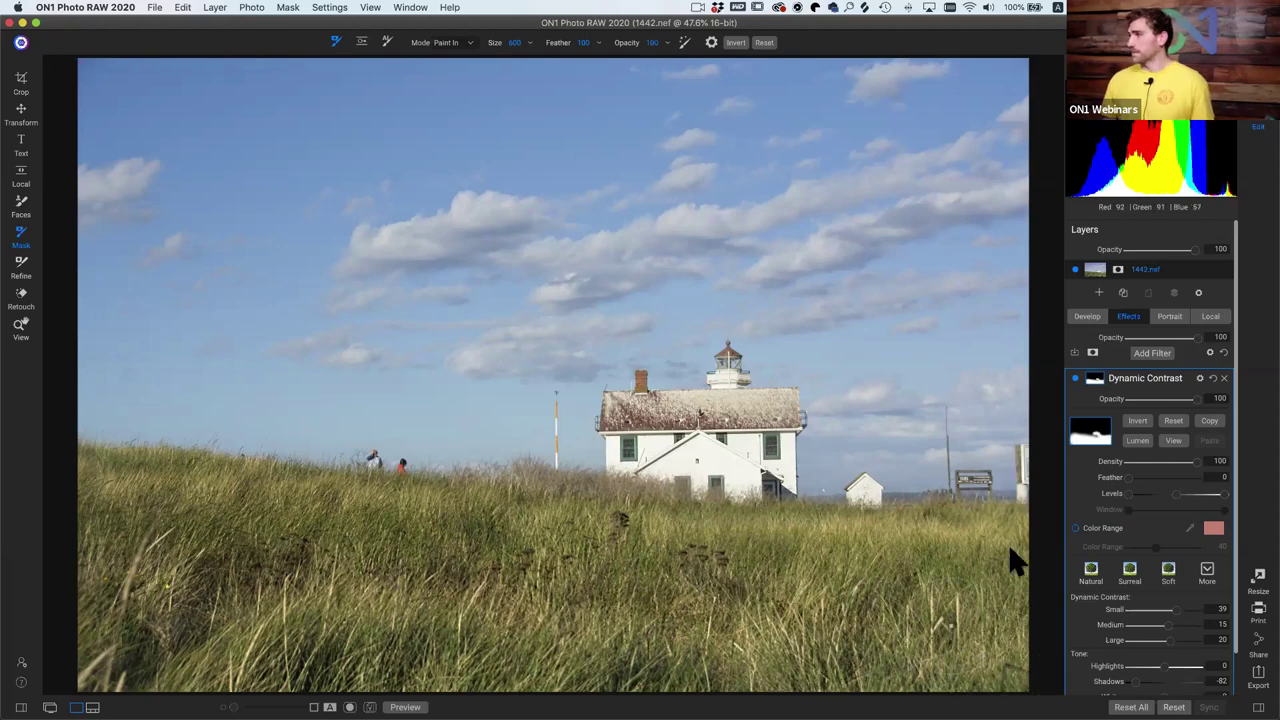
Toggle the Dynamic Contrast filter off and on twice to compare the effect.
left_click(1076, 381)
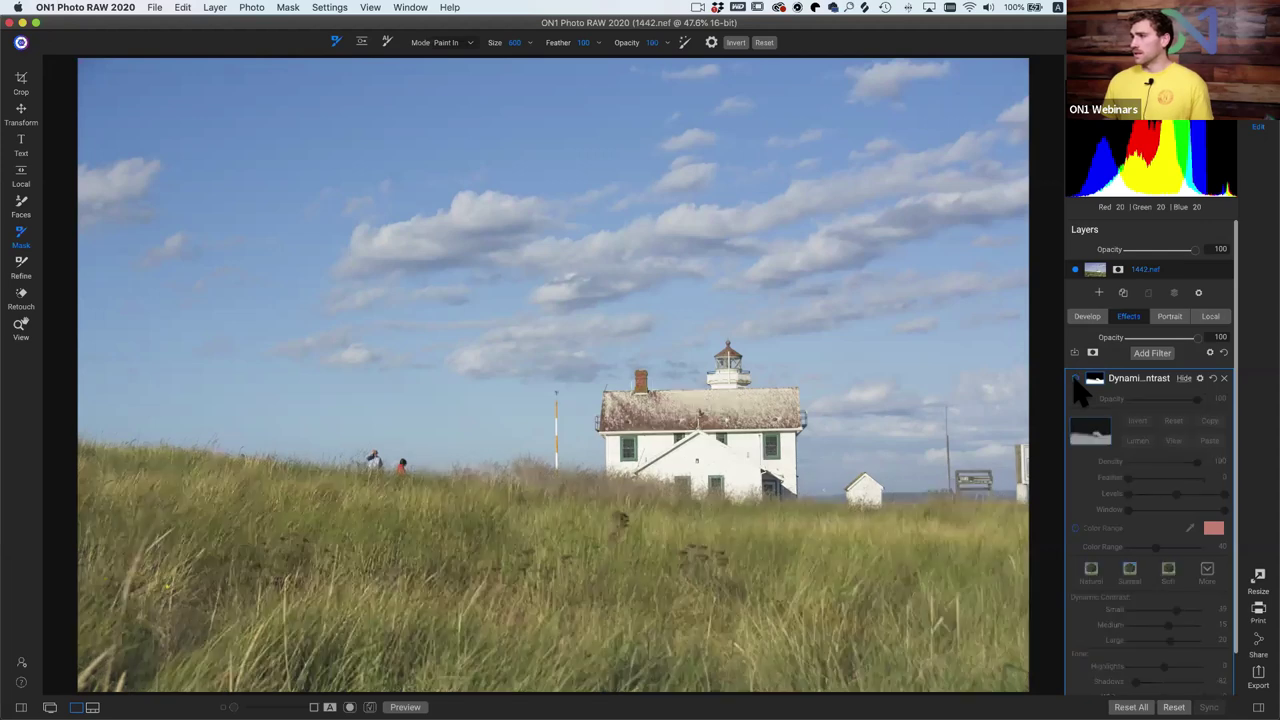
left_click(1076, 381)
left_click(1076, 381)
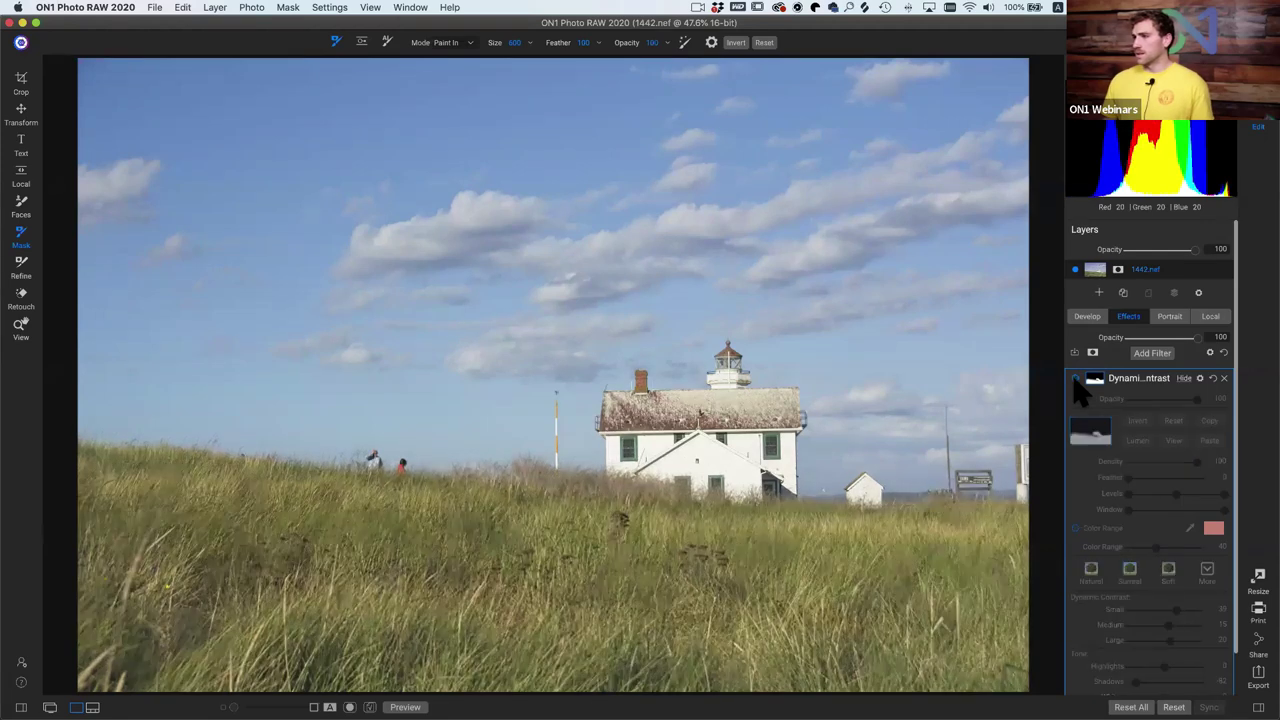
left_click(1076, 381)
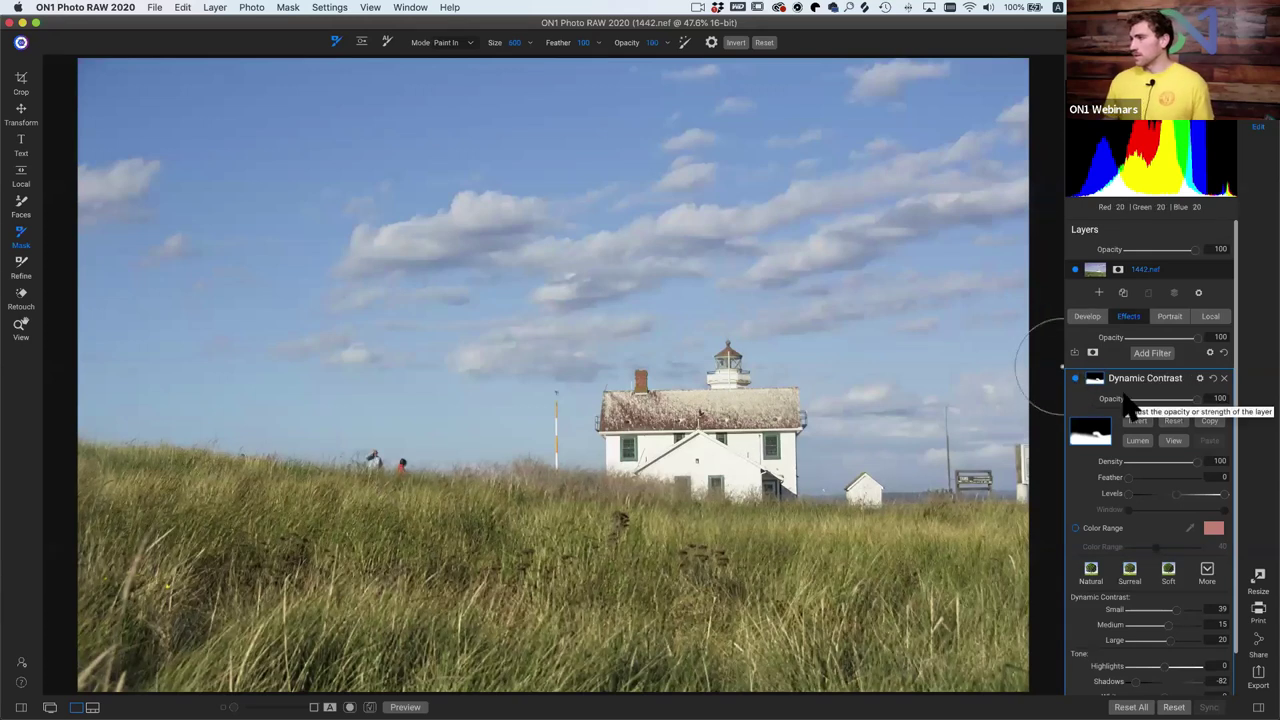
Reset the Dynamic Contrast mask to solid white, undoing an accidental slider reset, then hide the mask view.
left_click(1172, 444)
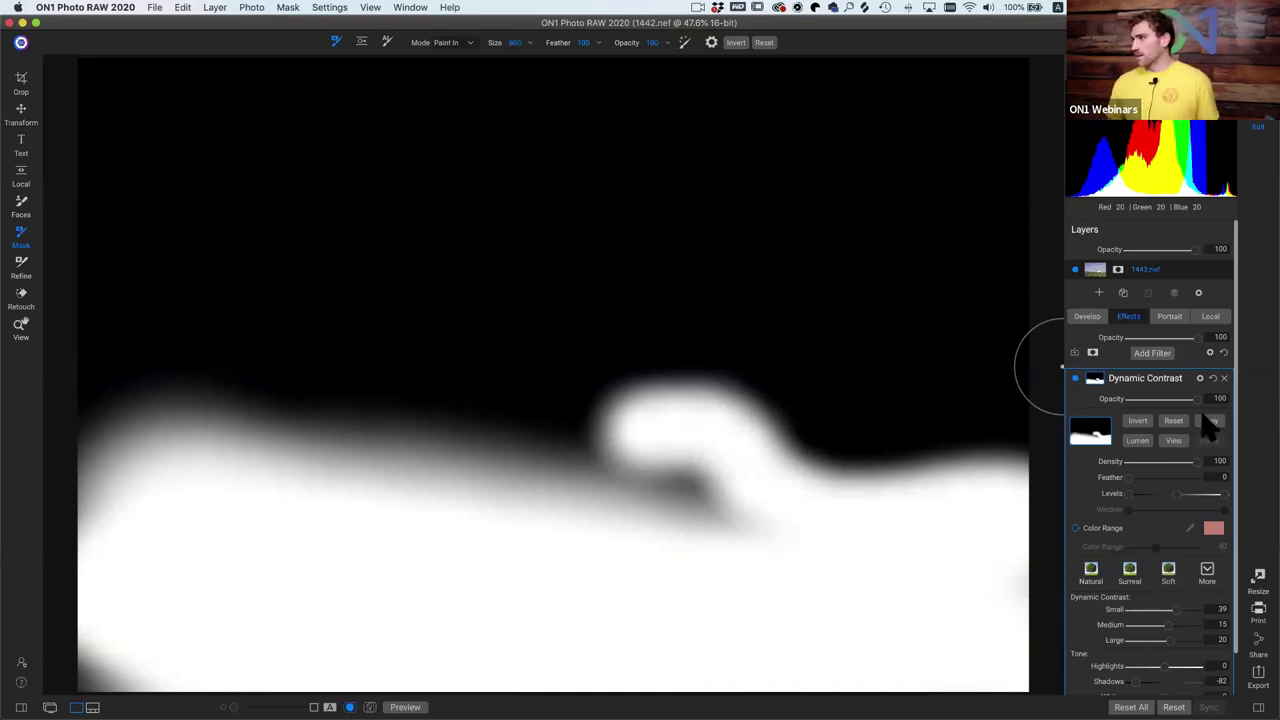
left_click(1174, 421)
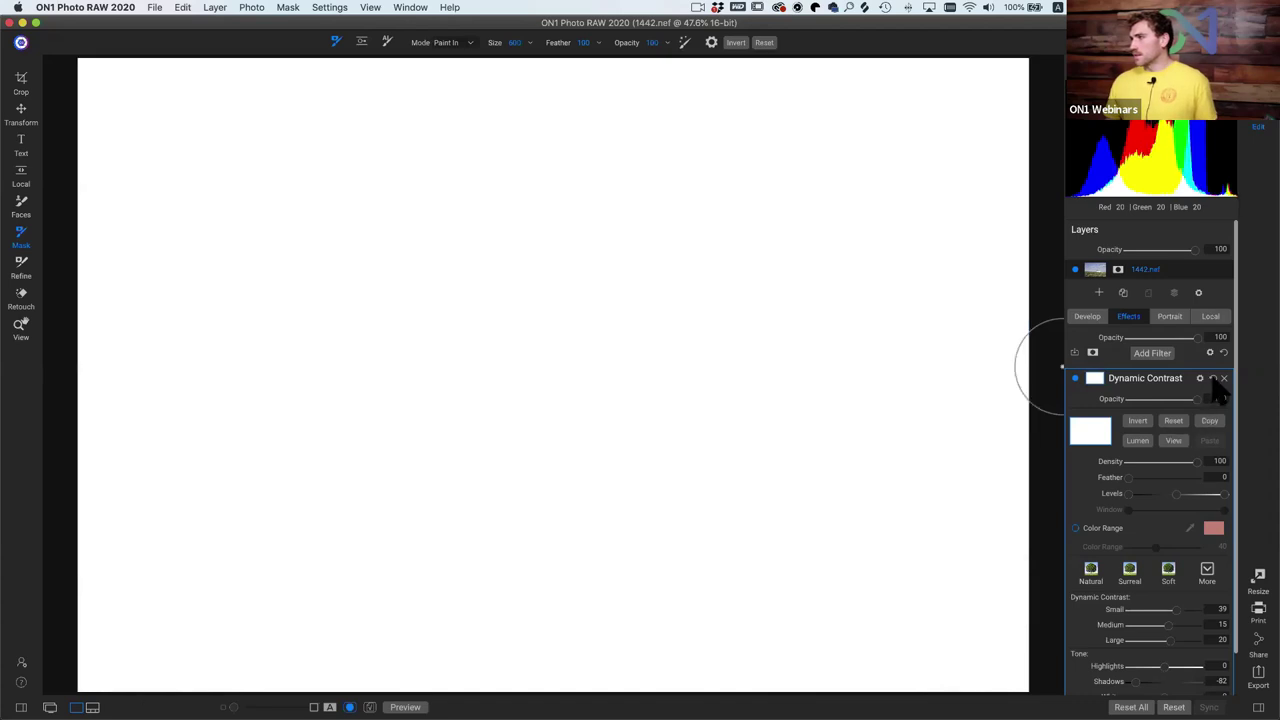
left_click(1212, 379)
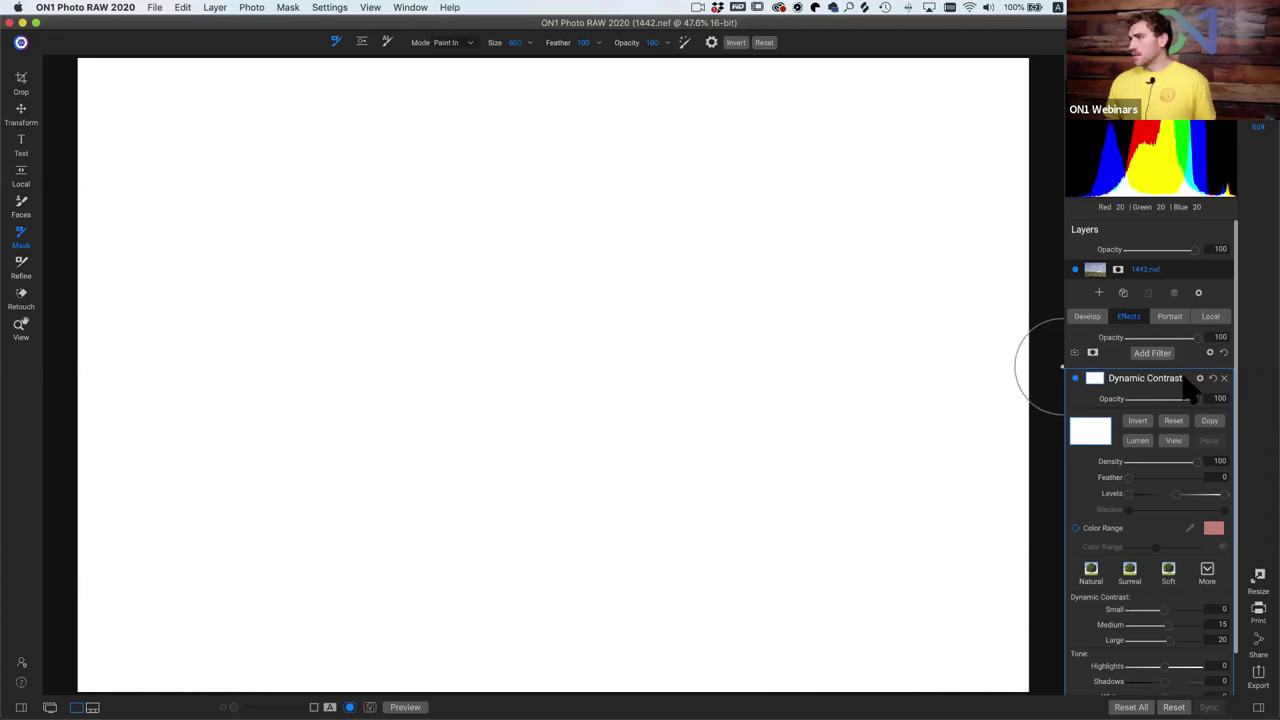
key("super+z")
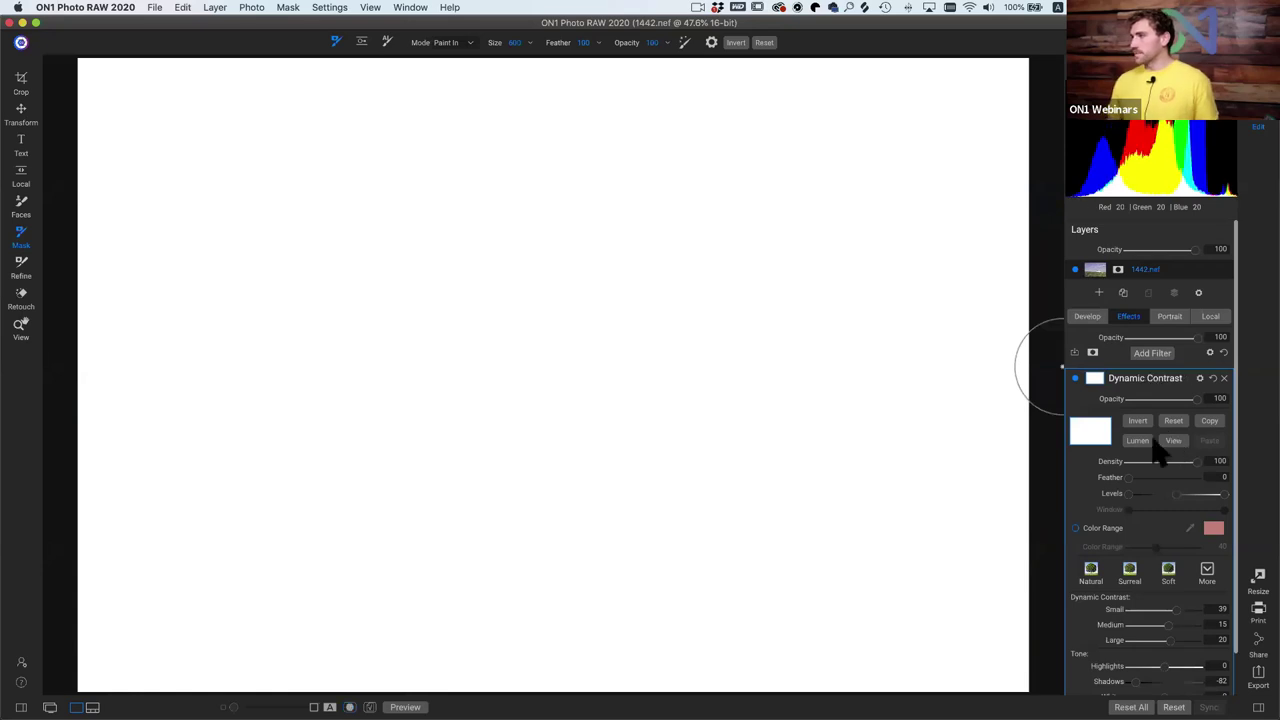
left_click(1174, 440)
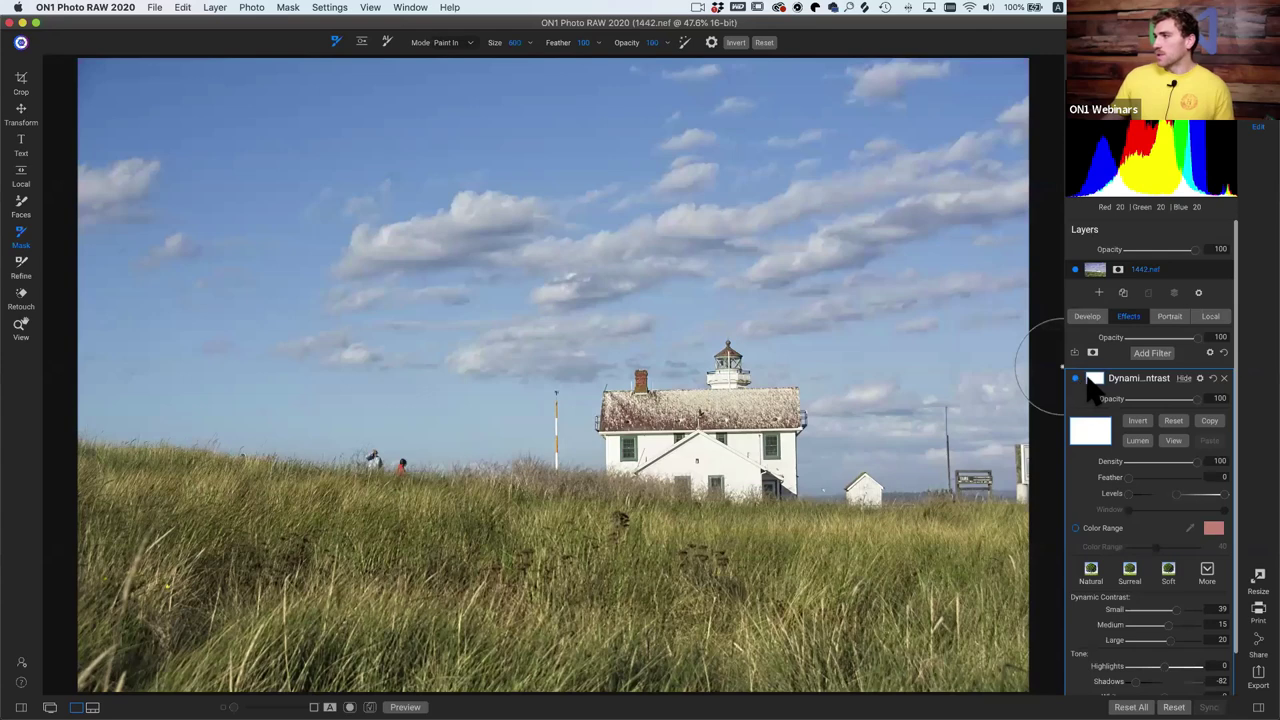
Invert the mask to black and paint the grass back in at 64 brush opacity with an 1100 brush.
left_click(1140, 422)
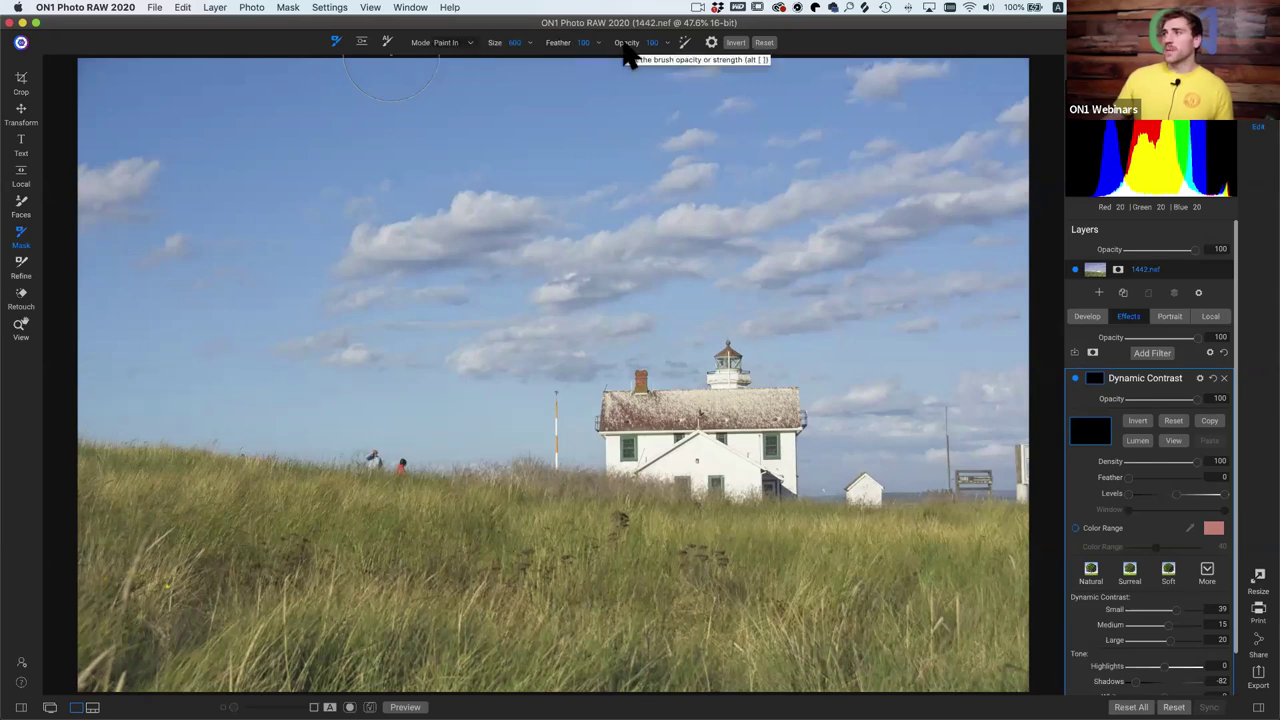
left_click_drag(627, 55, 588, 60)
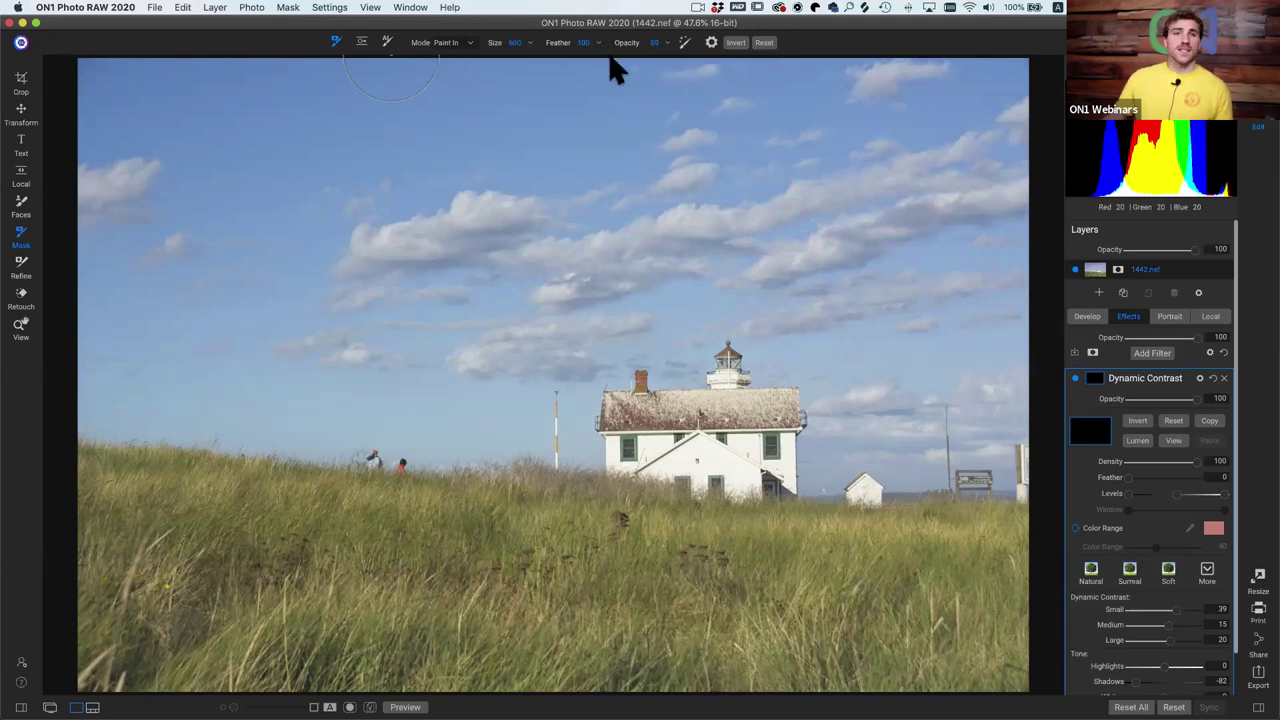
left_click_drag(625, 50, 618, 55)
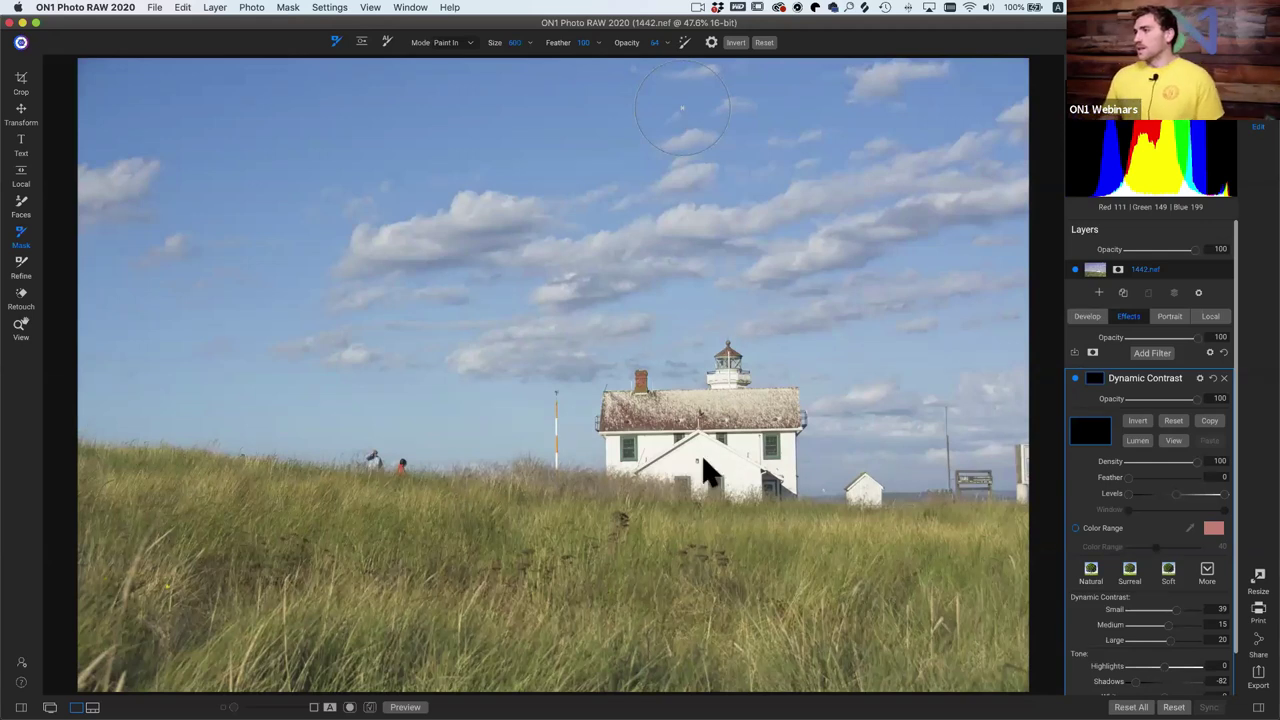
key("bracketright")
key("bracketright")
key("bracketright")
key("bracketright")
key("bracketright")
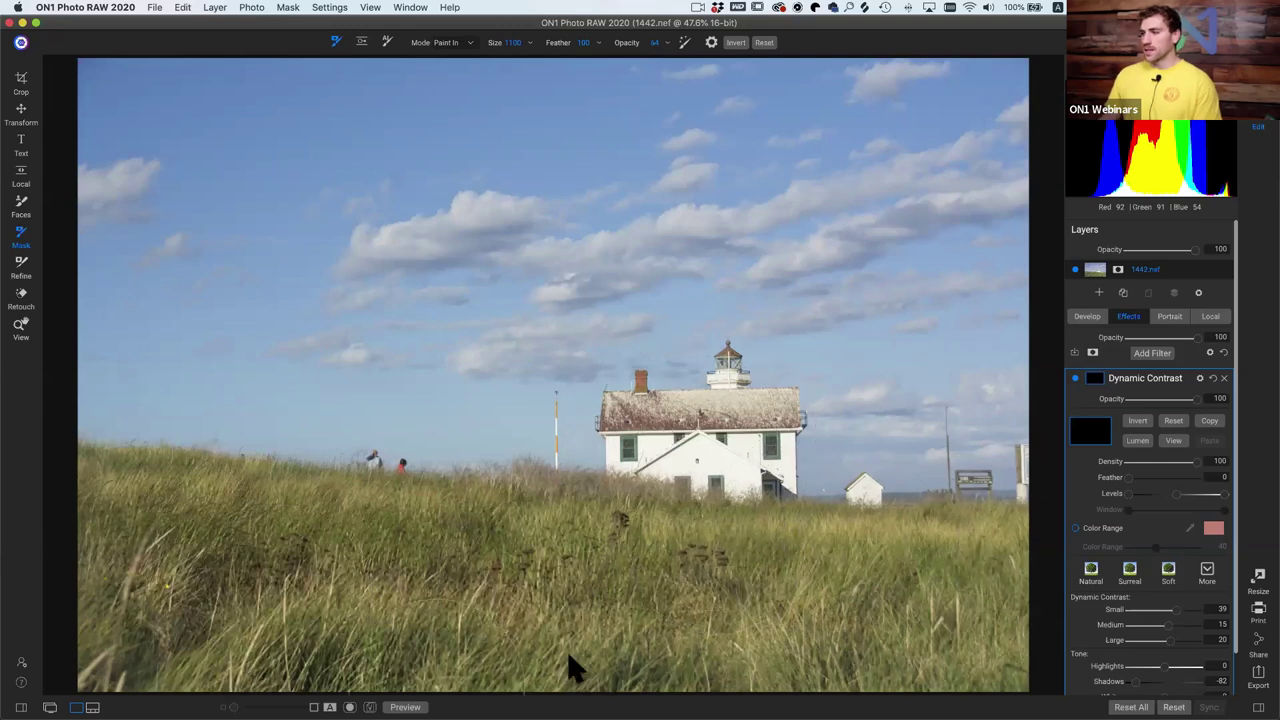
mouse_move(97, 645)
left_mouse_down()
mouse_move(90, 655)
mouse_move(103, 514)
mouse_move(366, 571)
mouse_move(490, 580)
left_mouse_up()
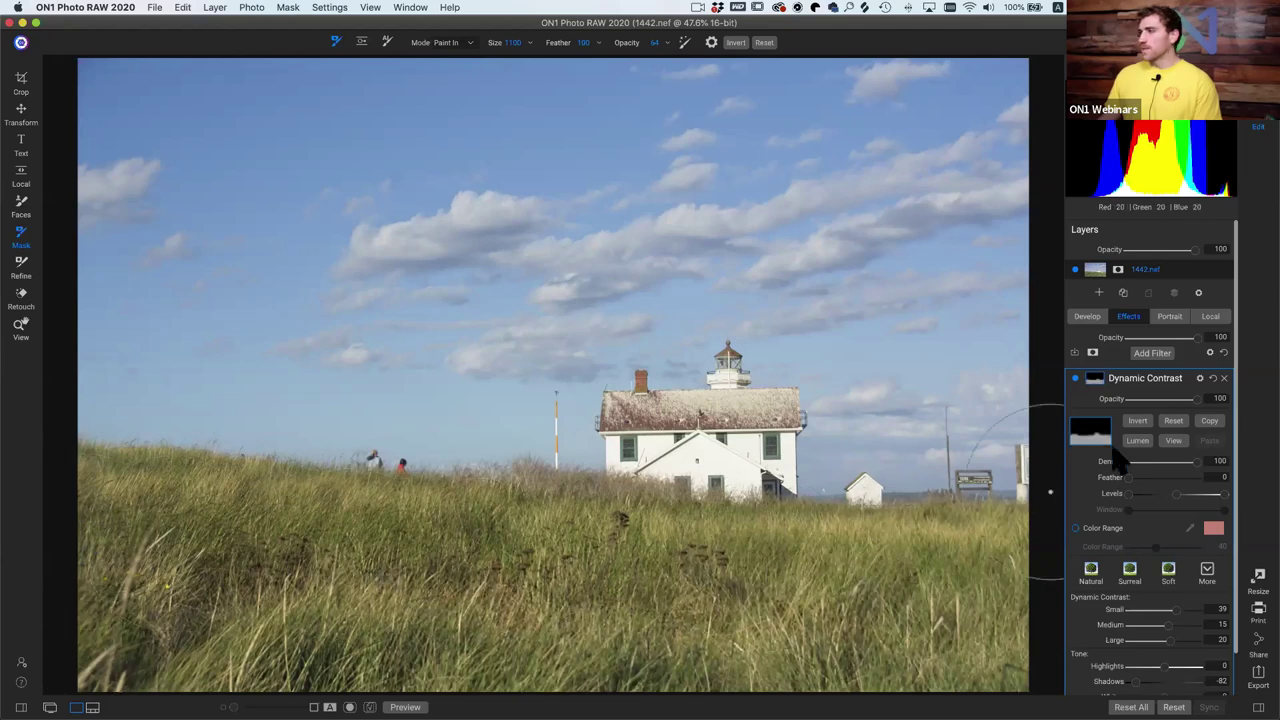
With the mask overlay shown, paint the foreground solid white; a trial filter opacity of 25 is undone.
left_click(1173, 442)
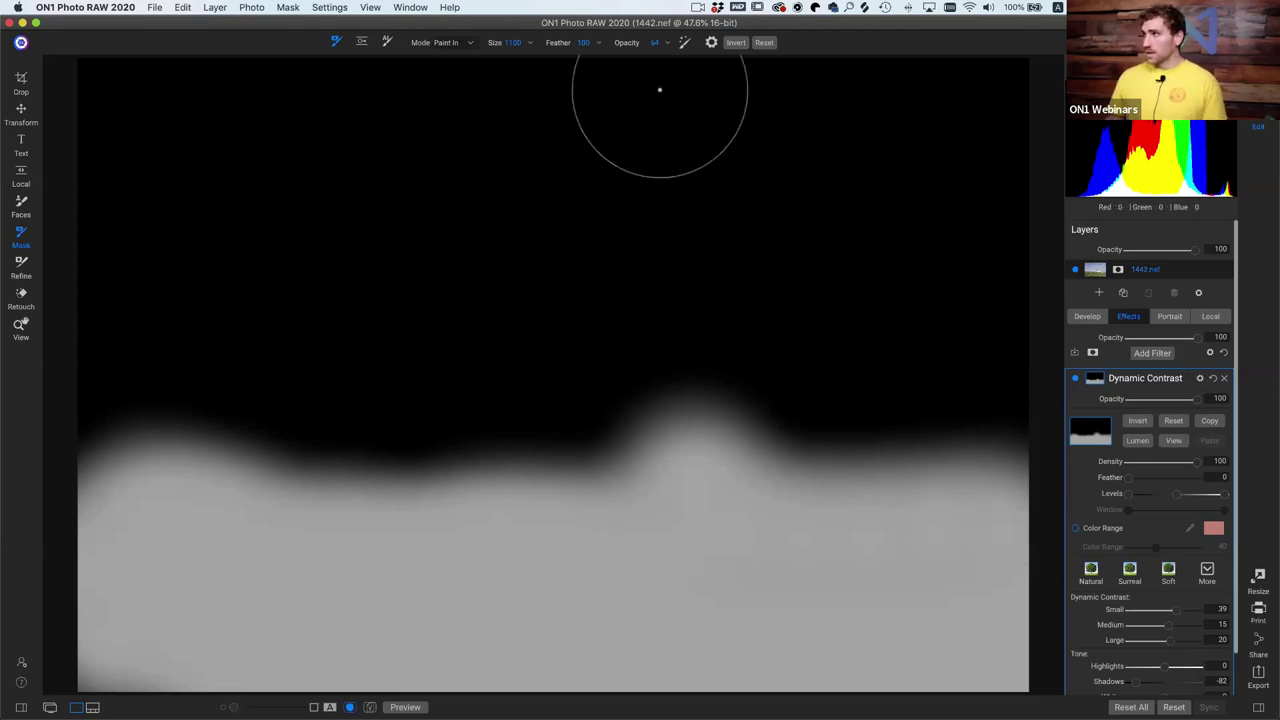
mouse_move(429, 507)
left_mouse_down()
mouse_move(531, 468)
mouse_move(665, 478)
mouse_move(14, 625)
mouse_move(102, 654)
mouse_move(838, 605)
mouse_move(968, 626)
mouse_move(1001, 649)
mouse_move(973, 470)
mouse_move(706, 676)
mouse_move(316, 672)
mouse_move(165, 653)
left_mouse_up()
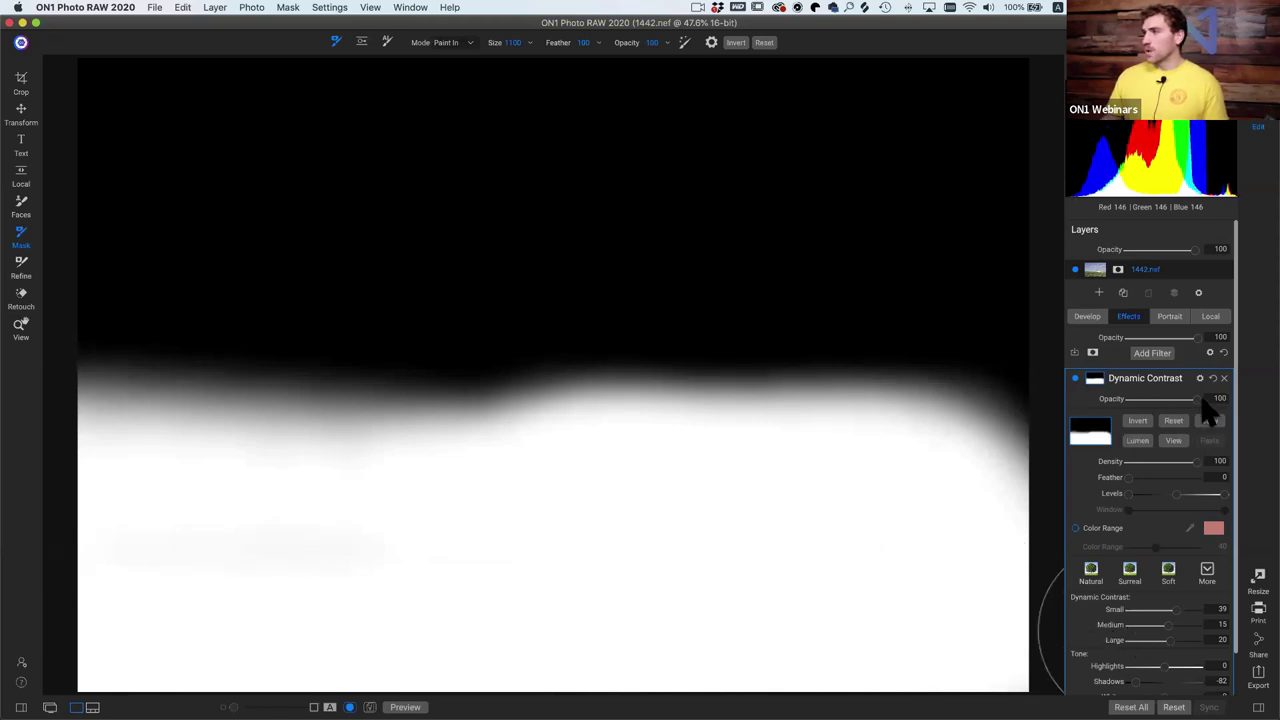
left_click_drag(1197, 399, 1147, 399)
key("super+z")
Hide the mask overlay and sweep the filter opacity from near zero through 79 back to 100.
left_click(1180, 440)
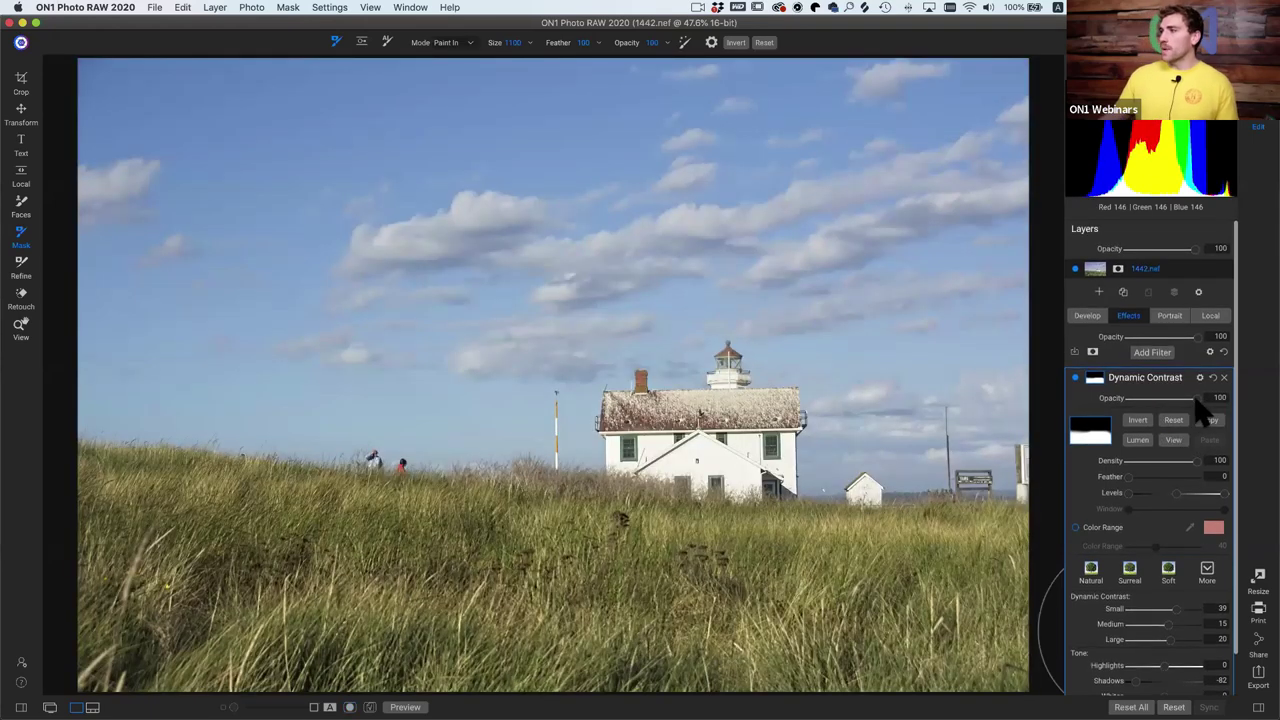
left_click_drag(1192, 399, 1122, 404)
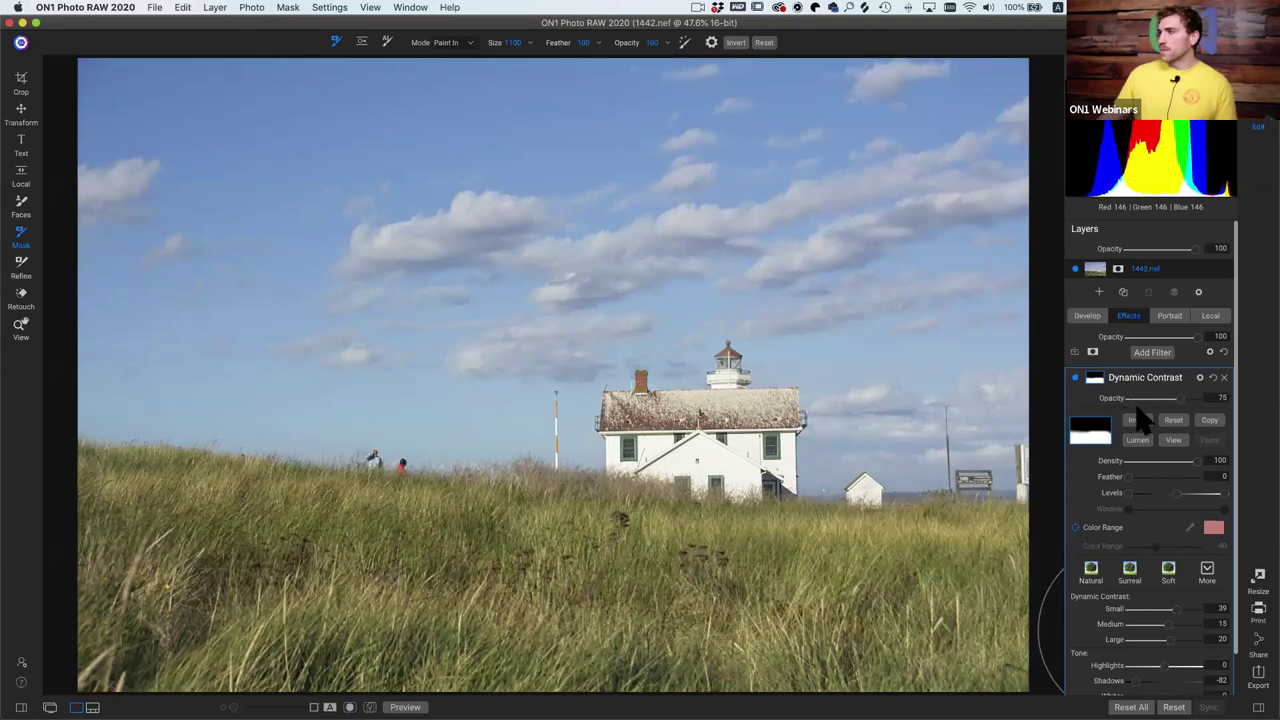
left_click_drag(1134, 404, 1157, 404)
left_click(1183, 399)
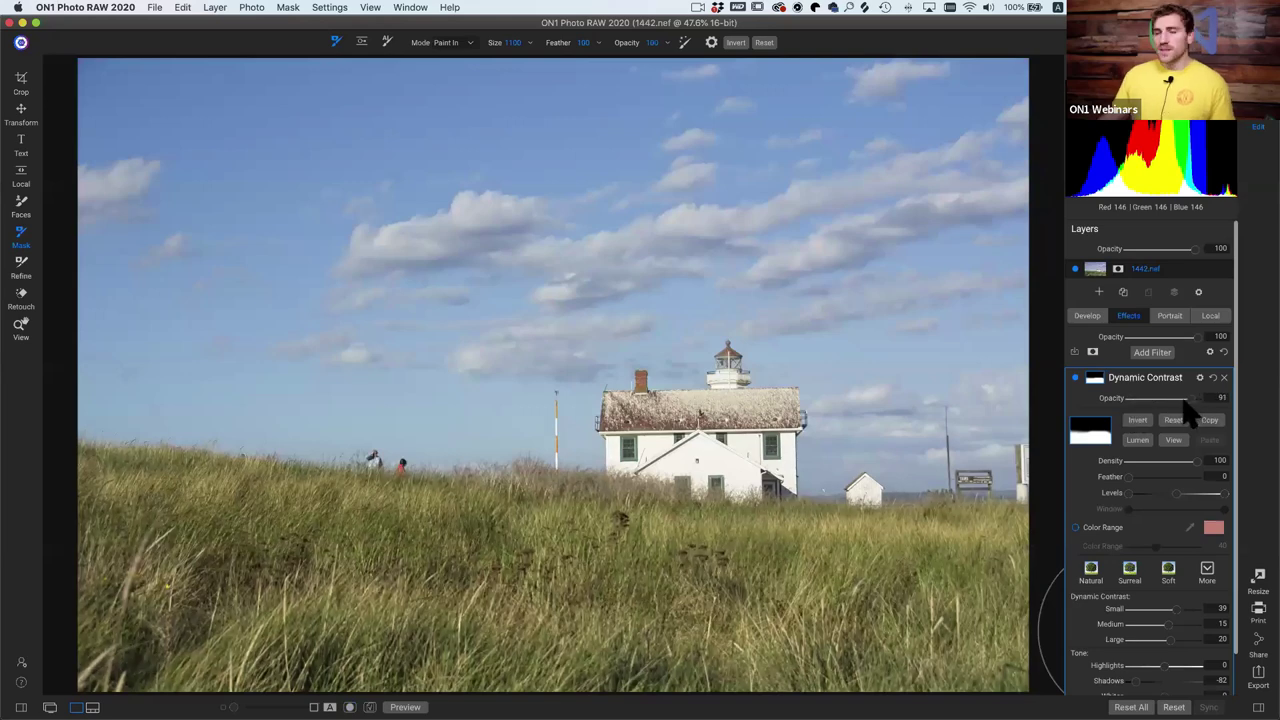
left_click(1216, 400)
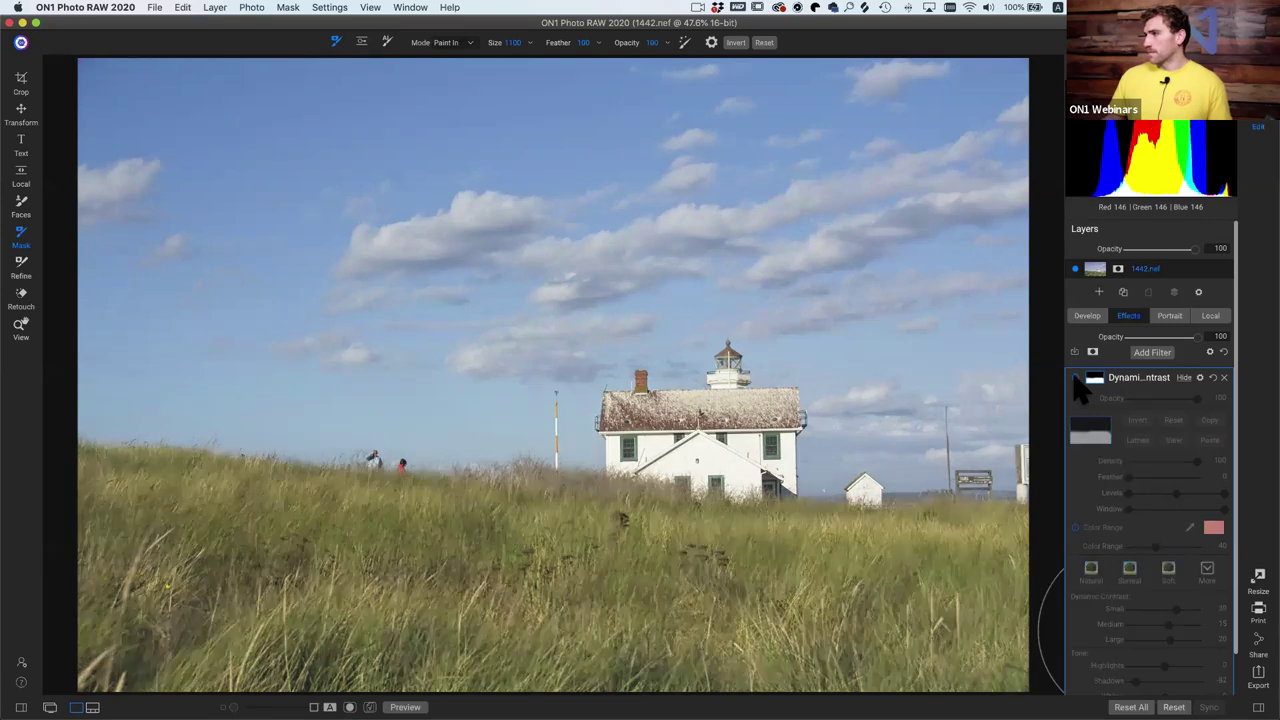
Compare at 35 opacity, toggle the filter off and on, then return opacity to 100.
left_click_drag(1176, 400, 1155, 399)
left_click(1076, 379)
left_click(1076, 379)
left_click_drag(1158, 399, 1257, 400)
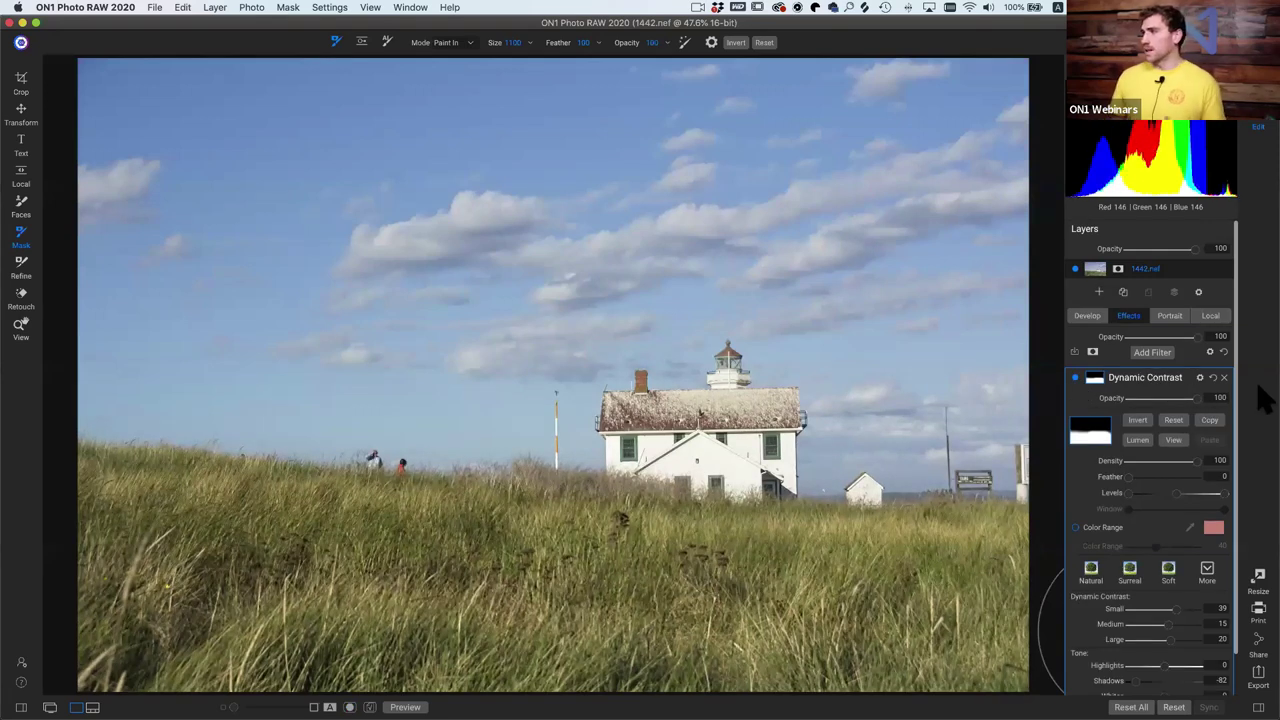